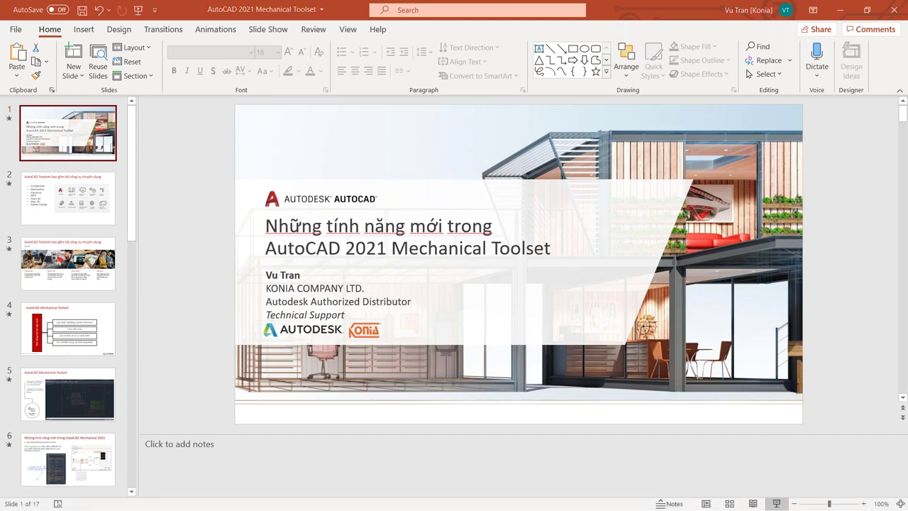
Start the 'AutoCAD 2021 Mechanical Toolset' PowerPoint deck as a full-screen slide show from the beginning.
{"action": "left_click", "coordinate": [776, 503]}
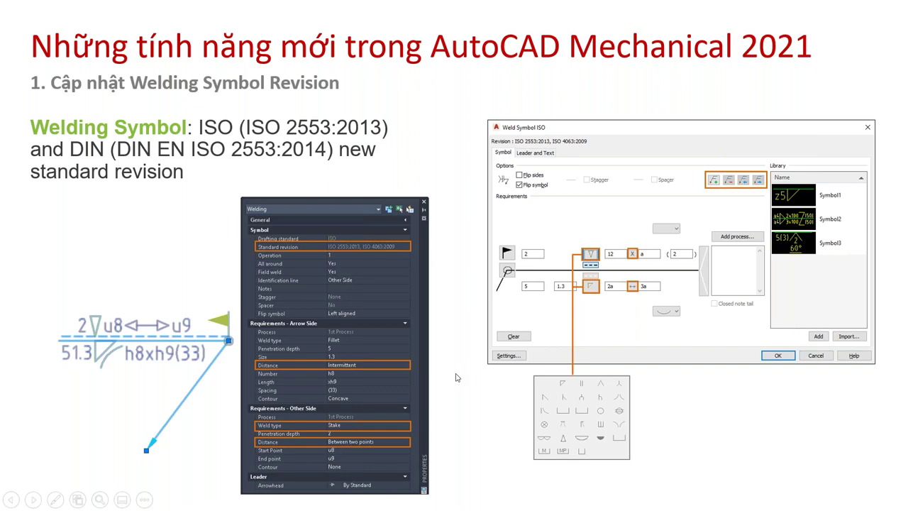
Switch to AutoCAD Mechanical 2021 and frame the Mechanical 2021.dwg ballooned assembly drawing.
{"action": "key", "text": "alt+Tab"}
{"action": "key", "text": "alt+Tab"}
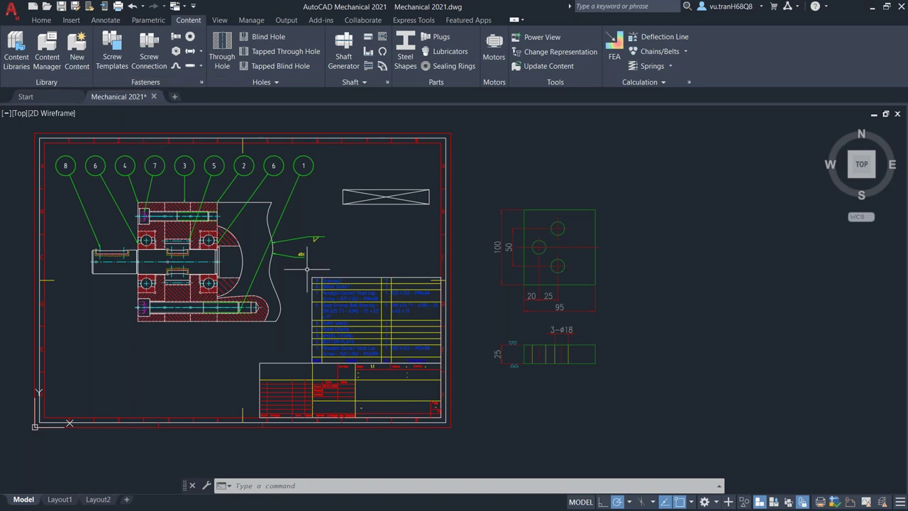
{"action": "scroll", "coordinate": [307, 269], "scroll_direction": "down", "scroll_amount": 2}
{"action": "scroll", "coordinate": [231, 268], "scroll_direction": "up", "scroll_amount": 2}
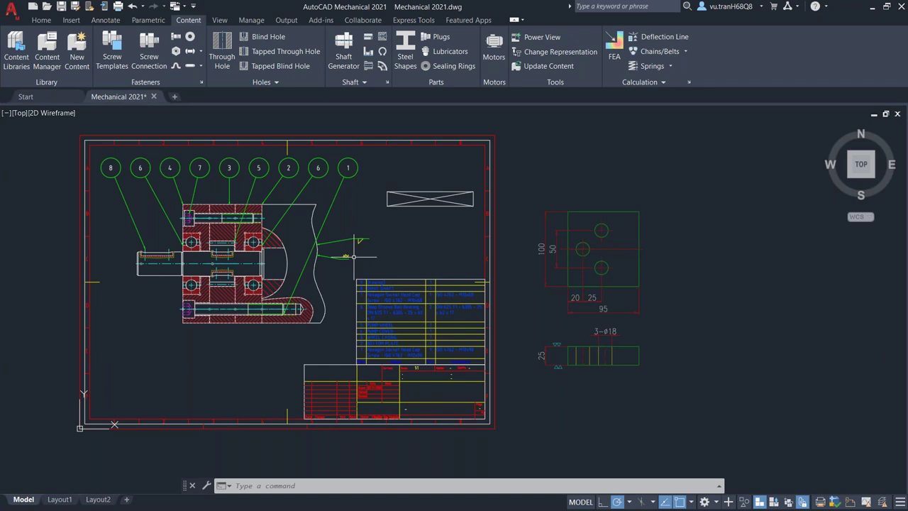
Open Options with OP and change the AM:Standards drafting standard from DIN to ISO.
{"action": "type", "text": "OP"}
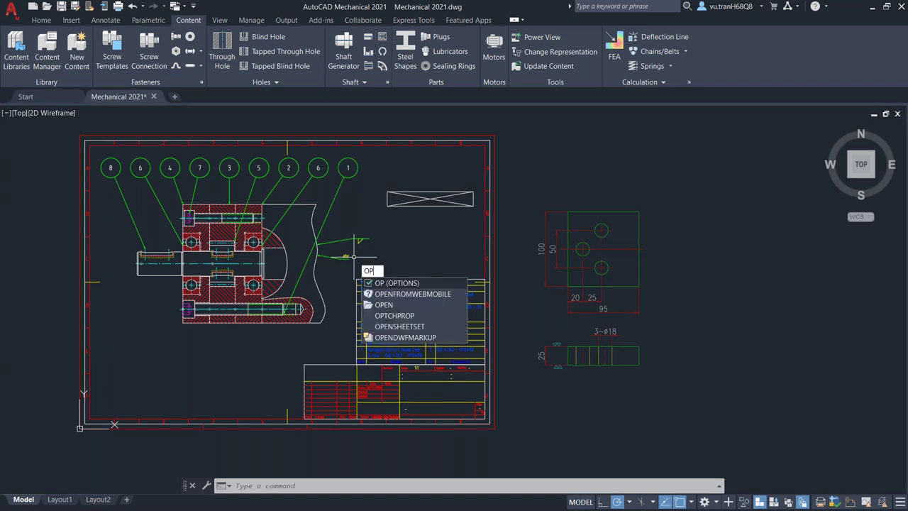
{"action": "key", "text": "Return"}
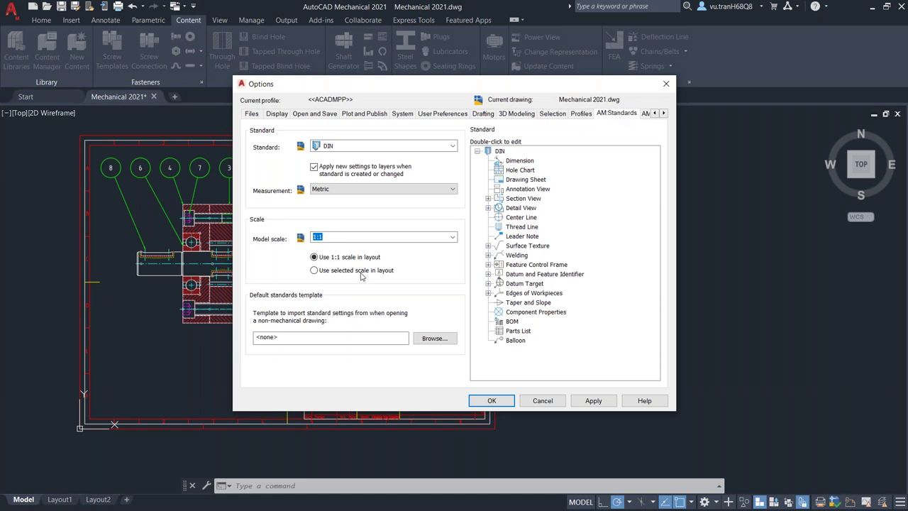
{"action": "left_click", "coordinate": [451, 146]}
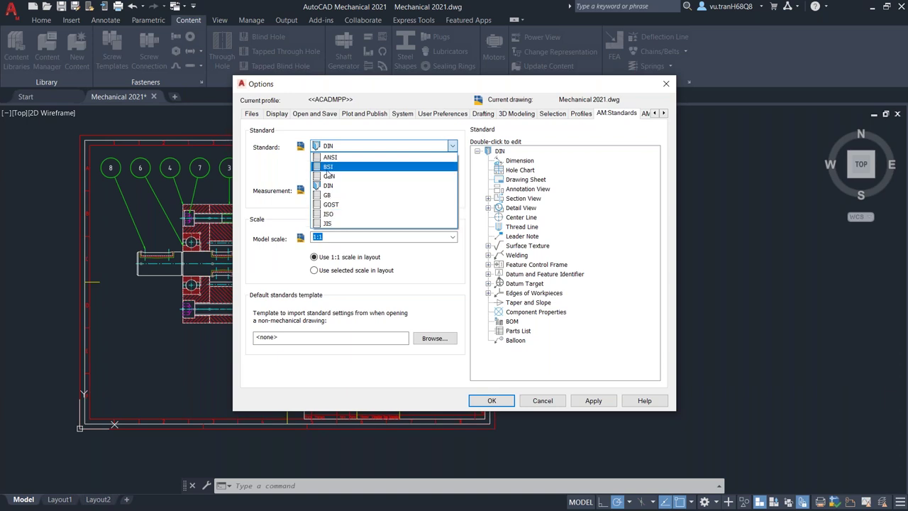
{"action": "left_click", "coordinate": [335, 186]}
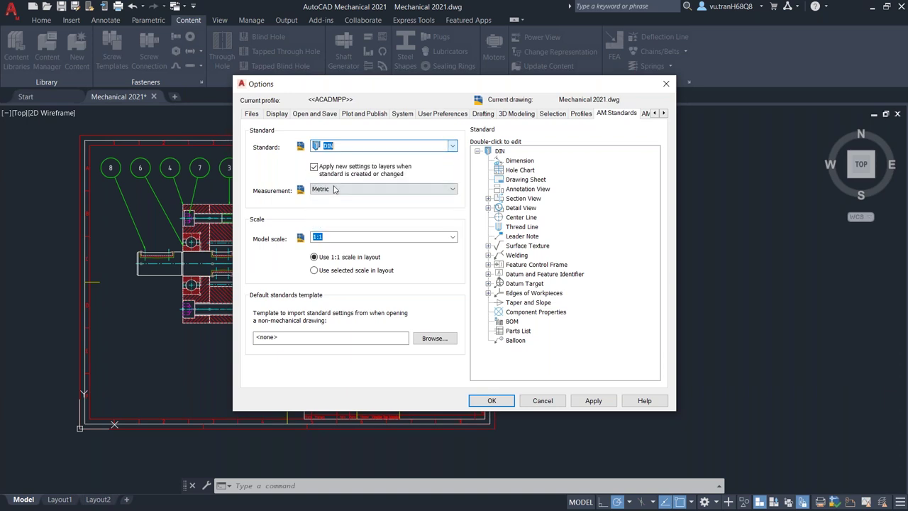
{"action": "left_click", "coordinate": [451, 146]}
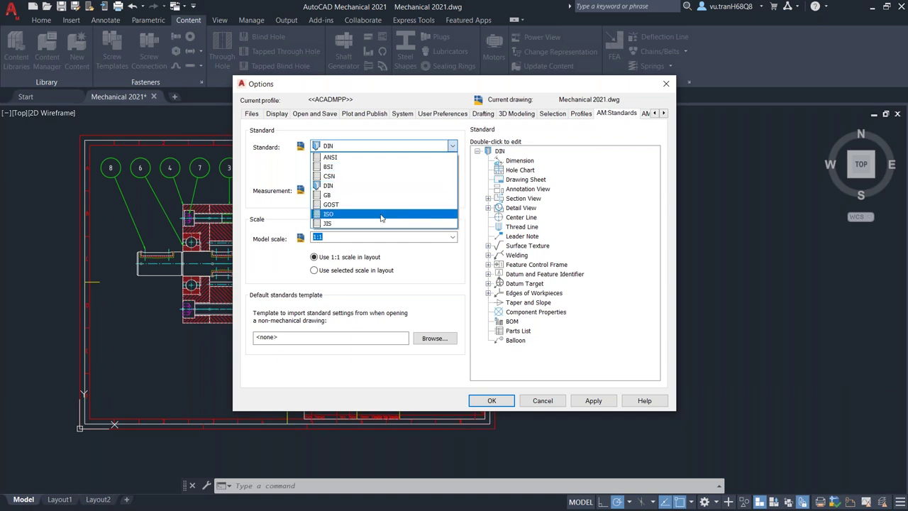
{"action": "left_click", "coordinate": [381, 215]}
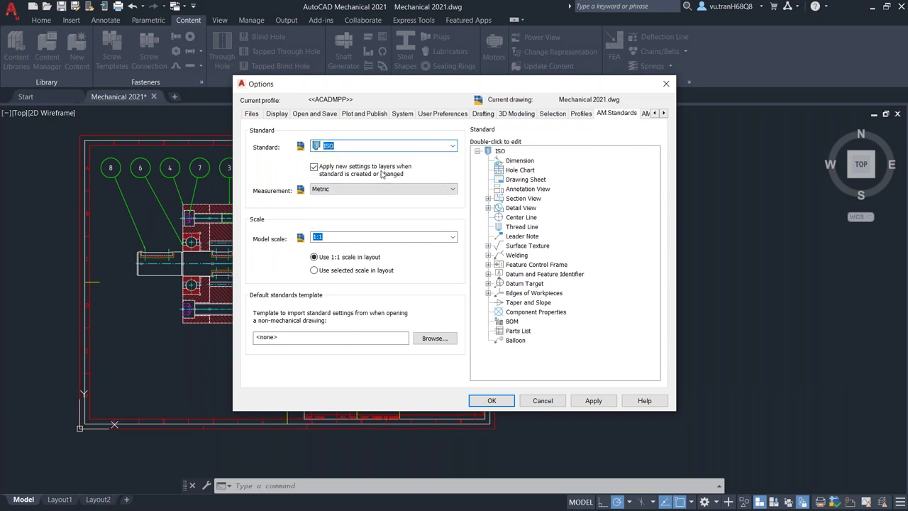
Expand ISO Welding and inspect the ISO 2553:2013 and ISO 2553:1992 revisions.
{"action": "left_click", "coordinate": [488, 255]}
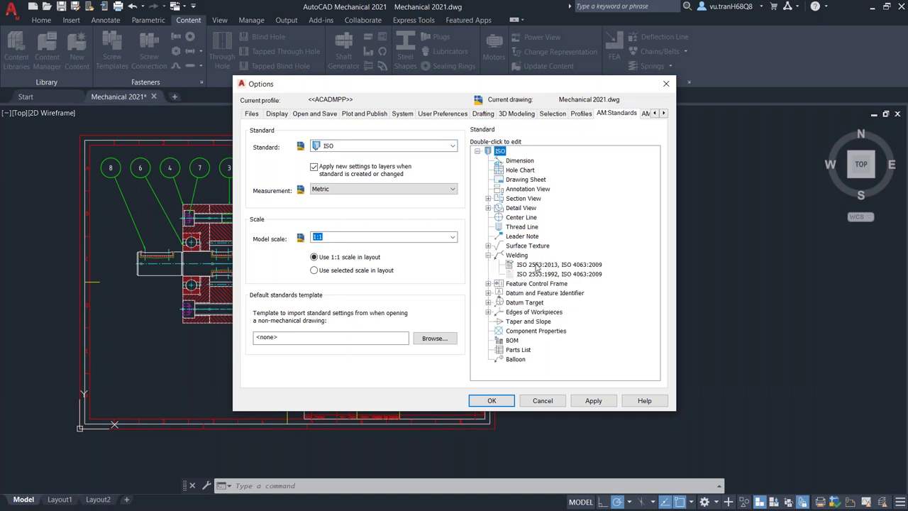
{"action": "left_click", "coordinate": [539, 266]}
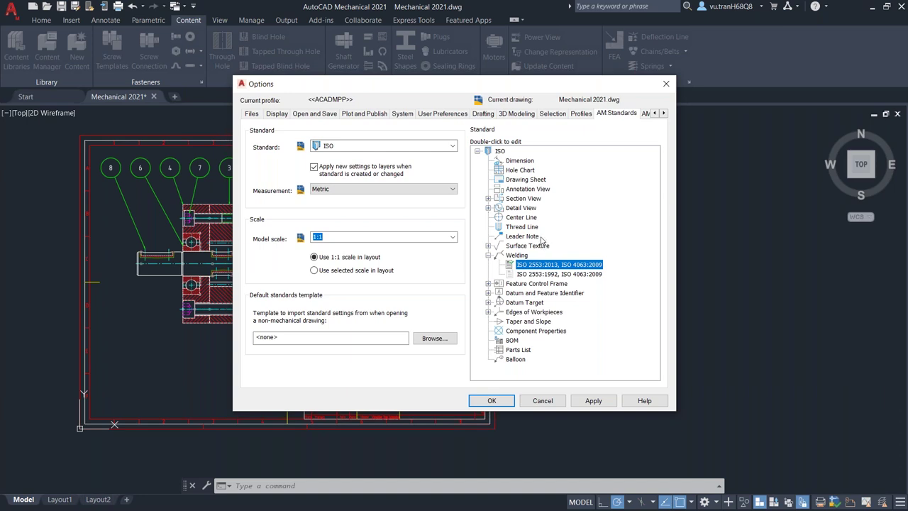
{"action": "left_click", "coordinate": [540, 274]}
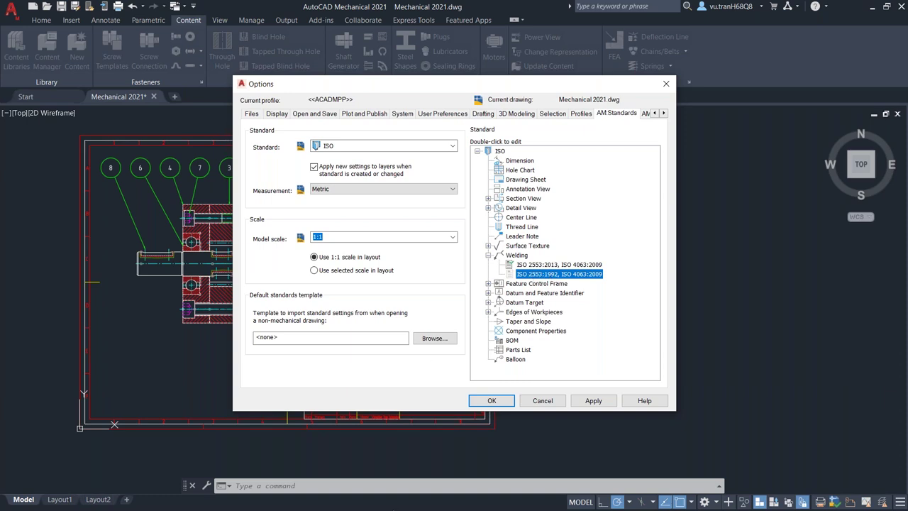
In AutoCAD Mechanical 2020, switch gear_pump_subassy.dwg's drafting standard from DIN to ISO in Options.
{"action": "key", "text": "alt+Tab"}
{"action": "key", "text": "alt+Tab"}
{"action": "key", "text": "alt+Tab"}
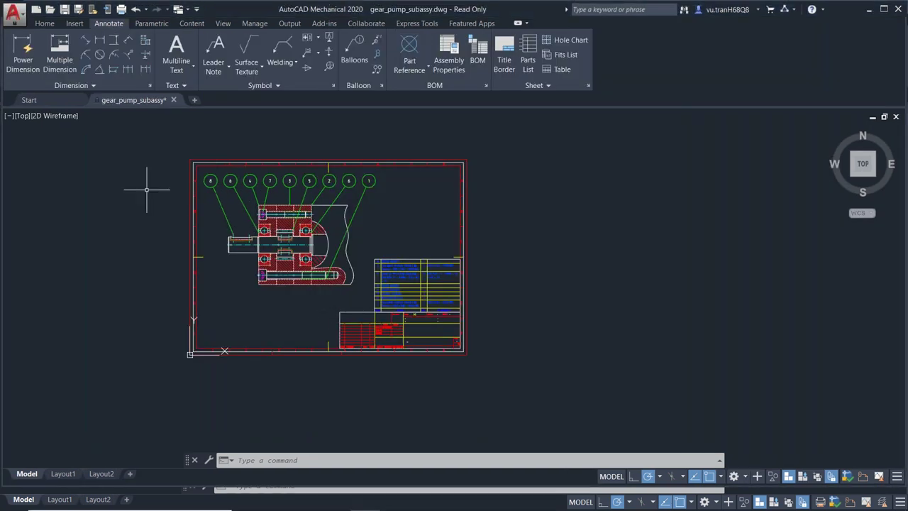
{"action": "type", "text": "op"}
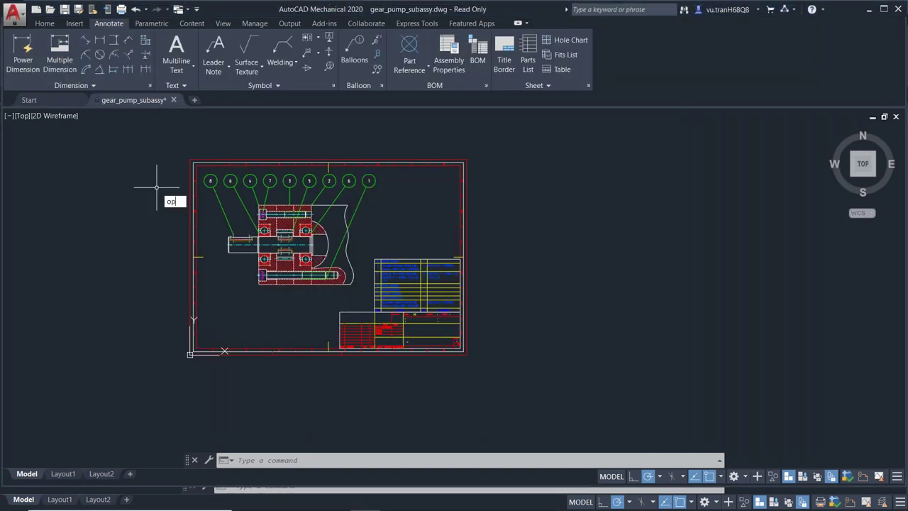
{"action": "key", "text": "Return"}
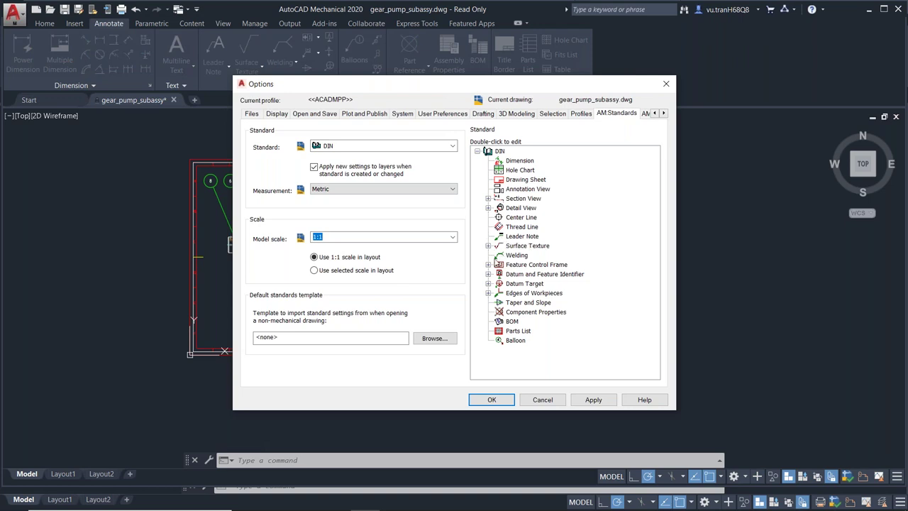
{"action": "left_click", "coordinate": [399, 147]}
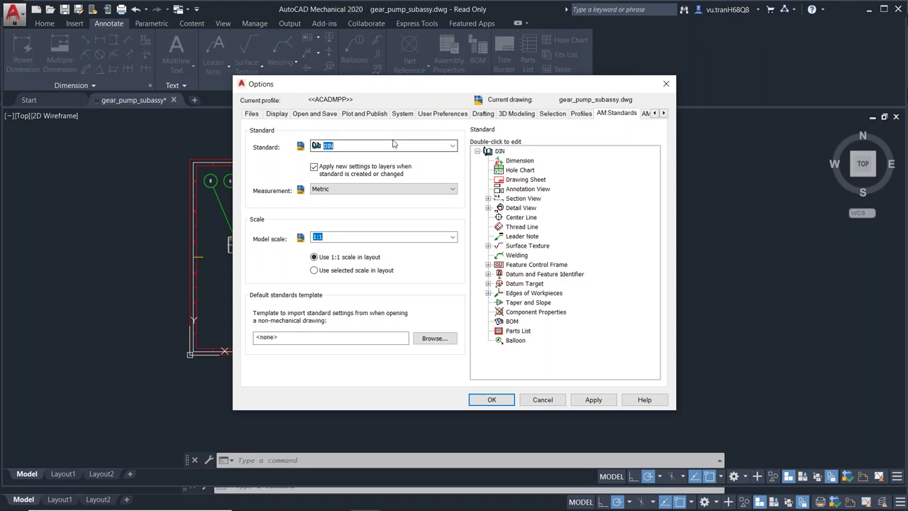
{"action": "left_click", "coordinate": [452, 145]}
{"action": "left_click", "coordinate": [342, 215]}
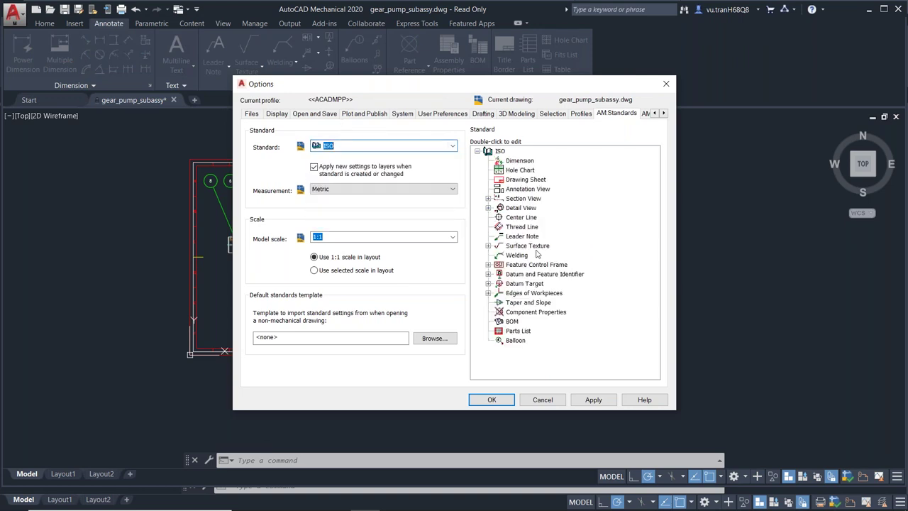
Open the ISO Welding Settings dialog, showing revision ISO 2553:1992, ISO 4063:2009, and reposition it.
{"action": "left_click", "coordinate": [515, 257]}
{"action": "right_click", "coordinate": [526, 257]}
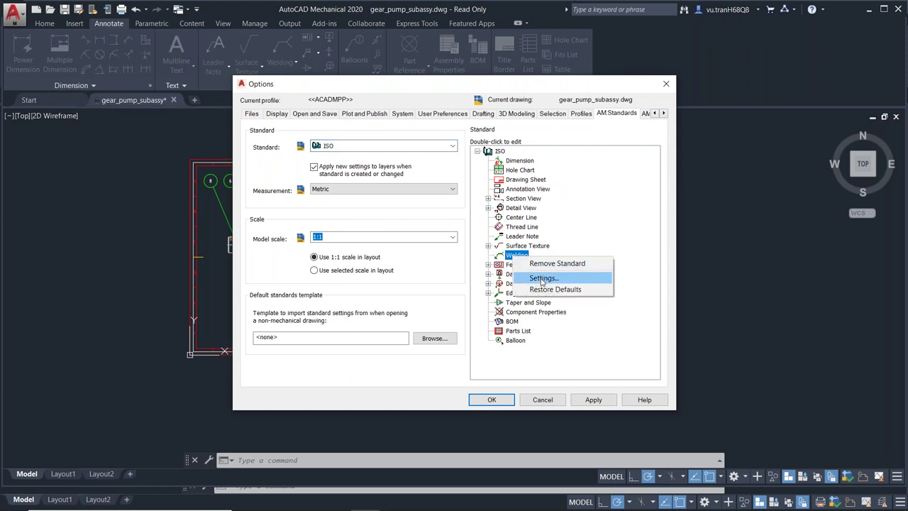
{"action": "left_click", "coordinate": [542, 278]}
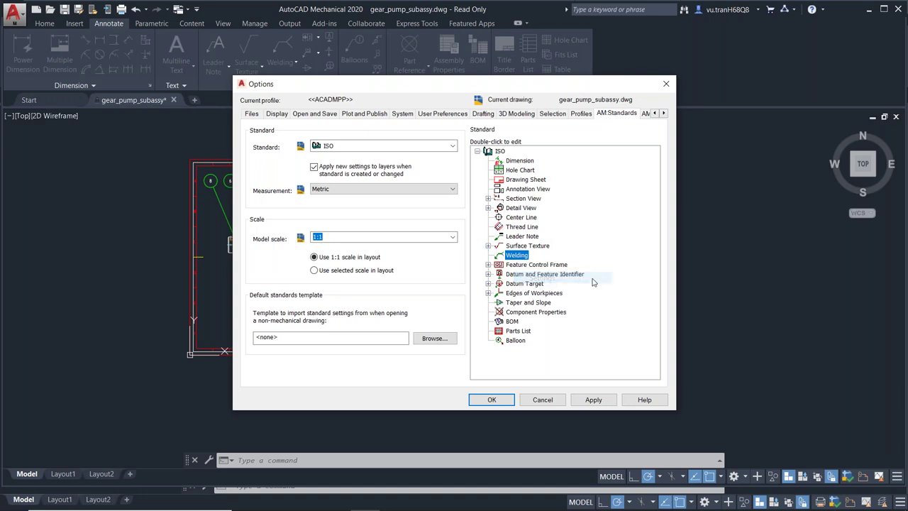
{"action": "left_click_drag", "start_coordinate": [428, 99], "coordinate": [178, 98]}
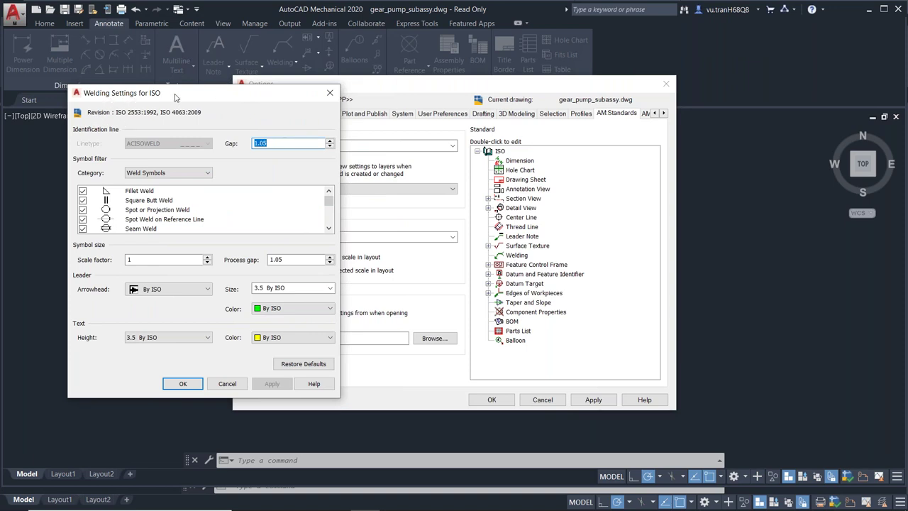
{"action": "left_click_drag", "start_coordinate": [175, 96], "coordinate": [284, 106]}
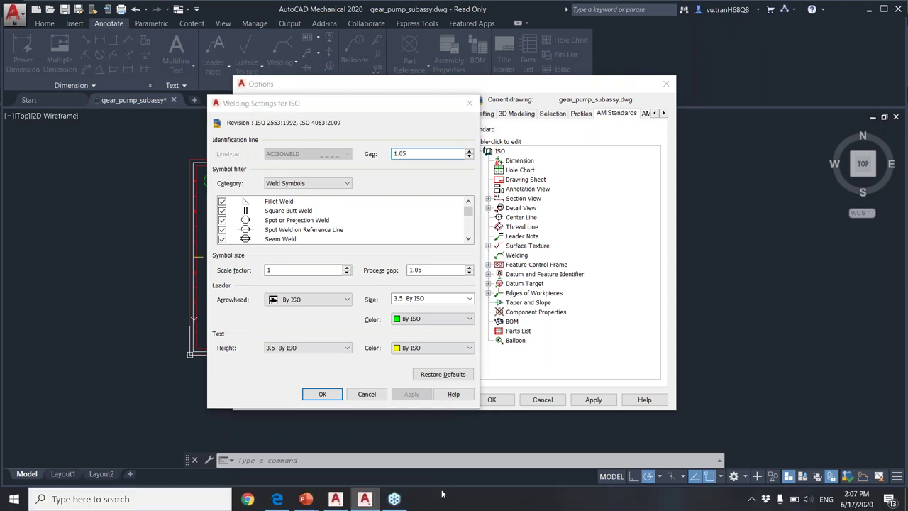
{"action": "key", "text": "alt+Tab"}
Review and close the ISO 2553:2013 welding settings, then bring up the ISO 2553:1992 entry's menu.
{"action": "left_click", "coordinate": [558, 274]}
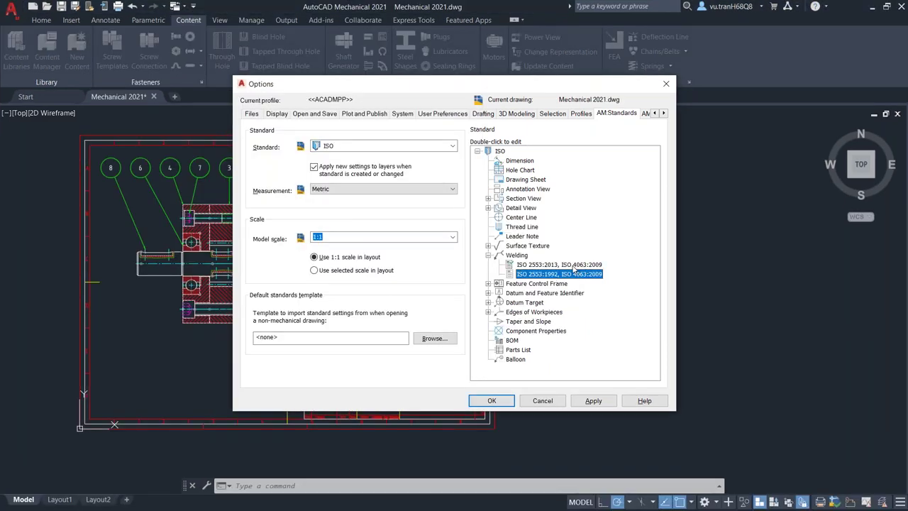
{"action": "left_click", "coordinate": [541, 265]}
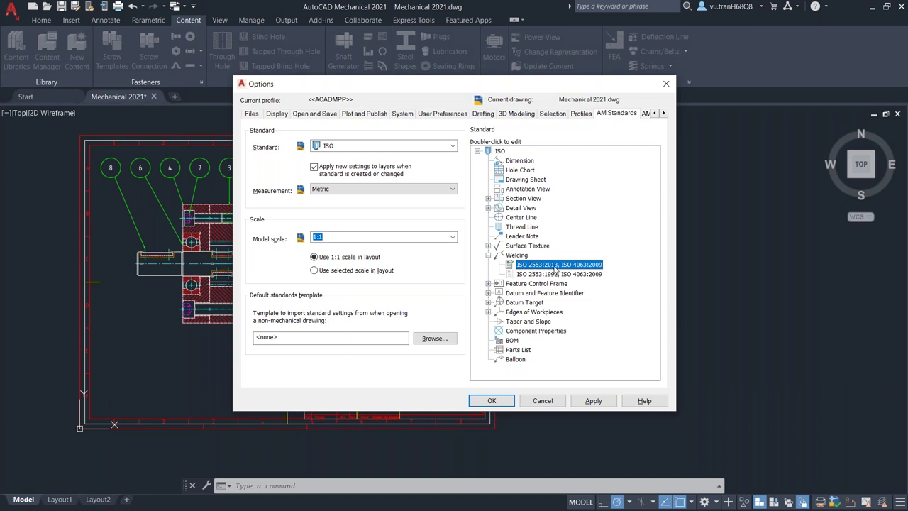
{"action": "right_click", "coordinate": [551, 268]}
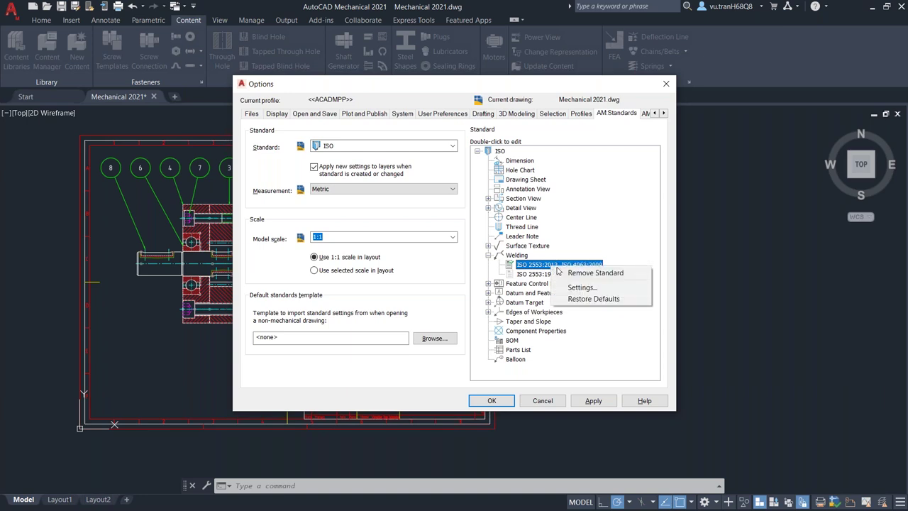
{"action": "left_click", "coordinate": [573, 286]}
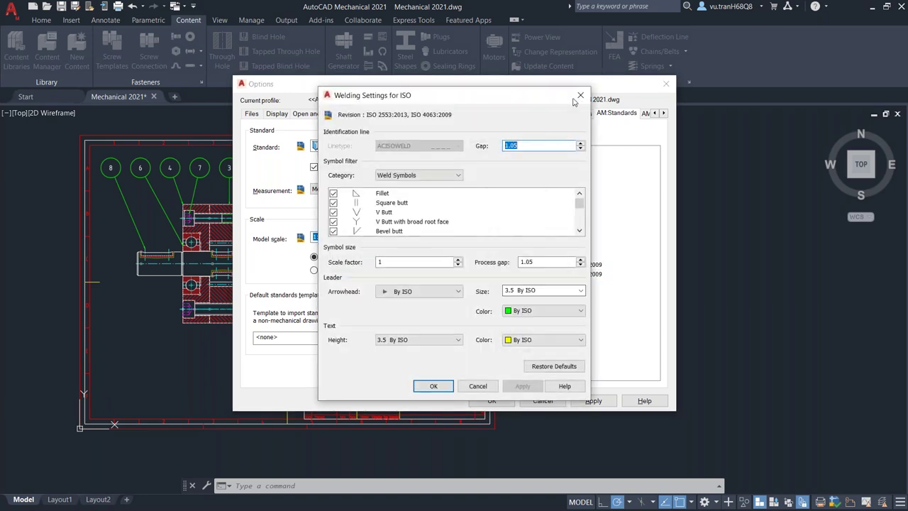
{"action": "key", "text": "Return"}
{"action": "right_click", "coordinate": [537, 275]}
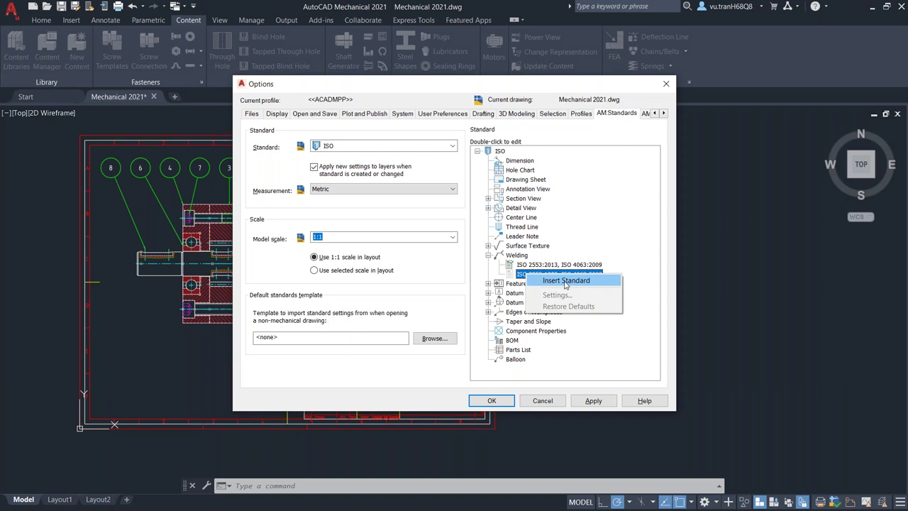
Set ISO 2553:2013, ISO 4063:2009 as the current ISO welding revision.
{"action": "left_click", "coordinate": [565, 281]}
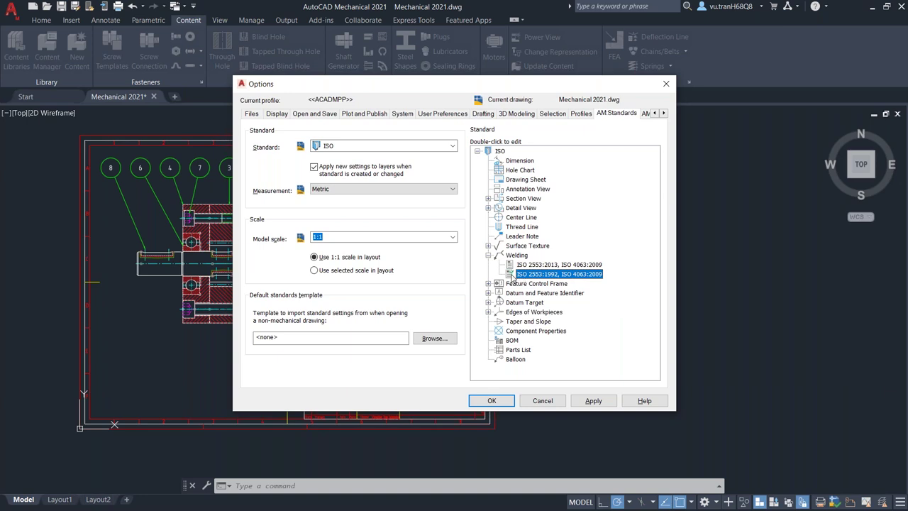
{"action": "right_click", "coordinate": [530, 268]}
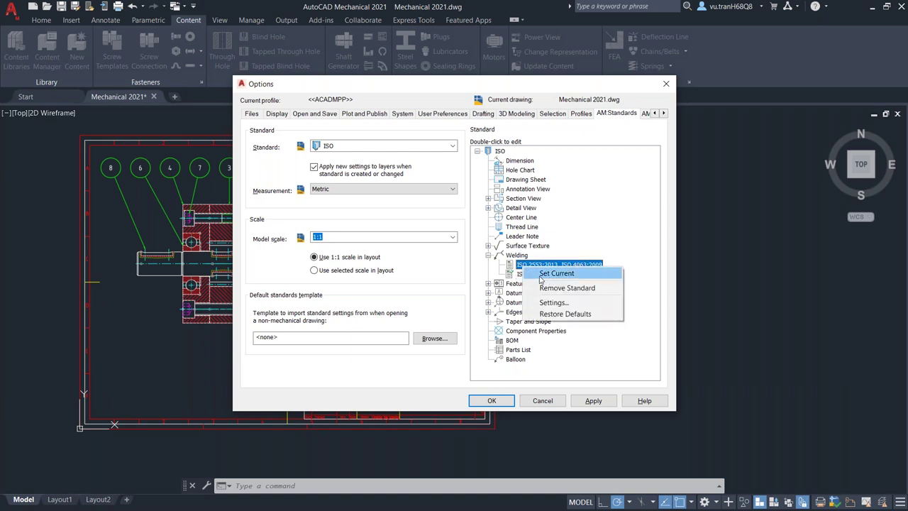
{"action": "left_click", "coordinate": [541, 275]}
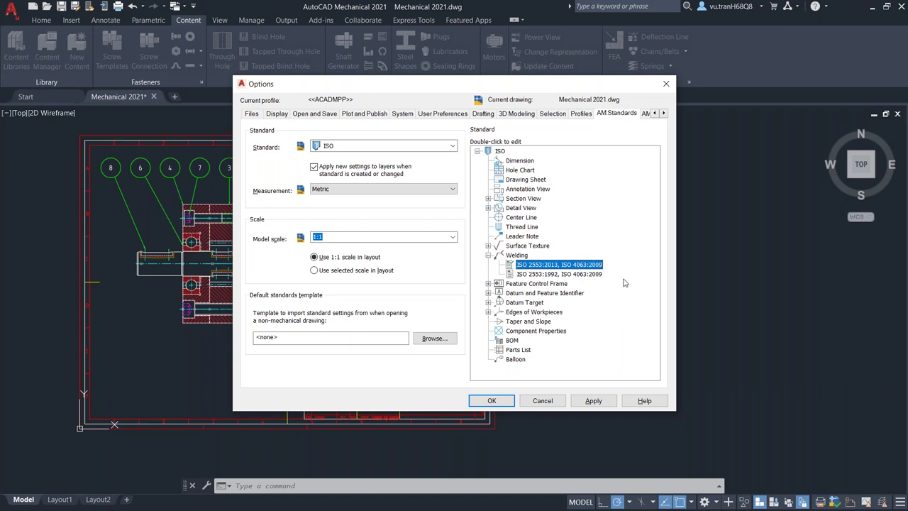
Switch the standard back to DIN and compare its DIN EN ISO 2553:2014 and DIN EN 22553:1997 welding revisions.
{"action": "left_click", "coordinate": [450, 150]}
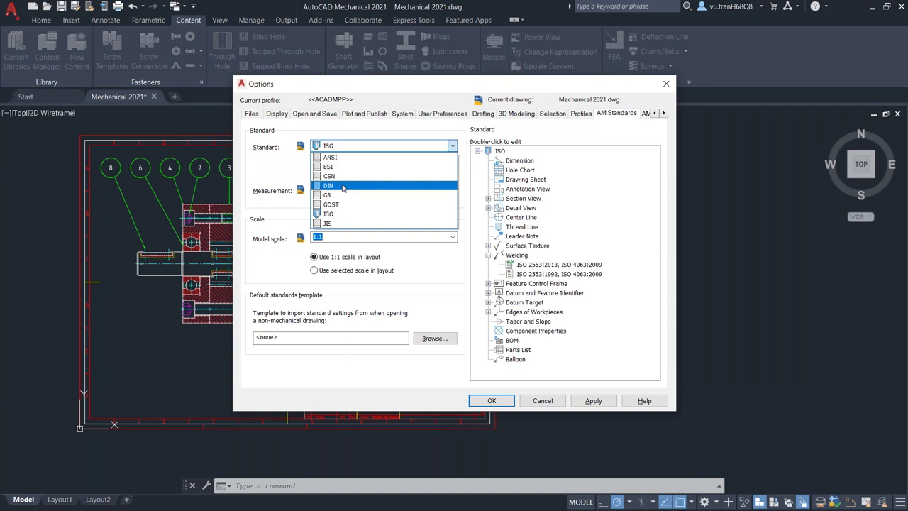
{"action": "left_click", "coordinate": [343, 187]}
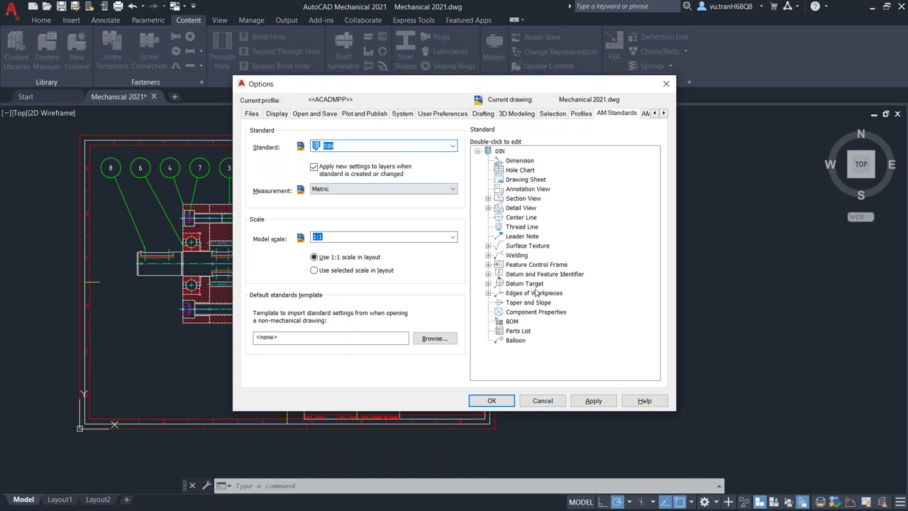
{"action": "left_click", "coordinate": [487, 256]}
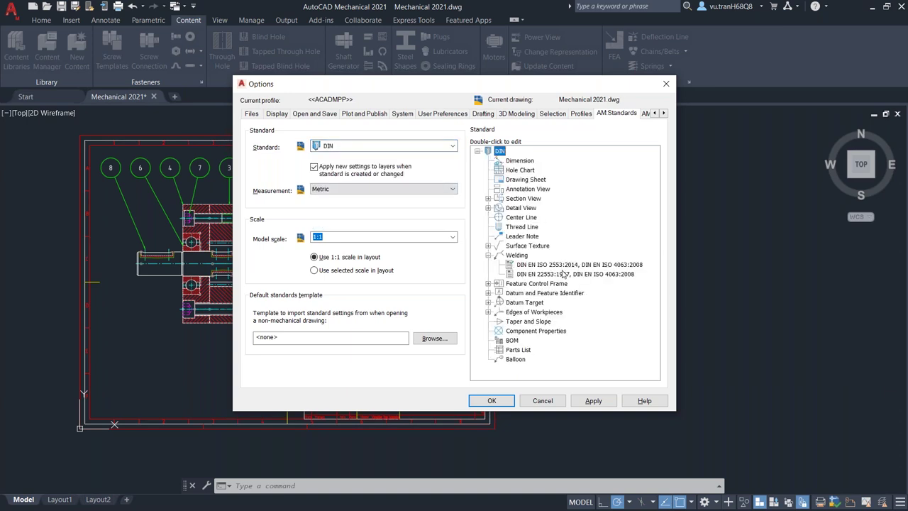
{"action": "left_click", "coordinate": [554, 266]}
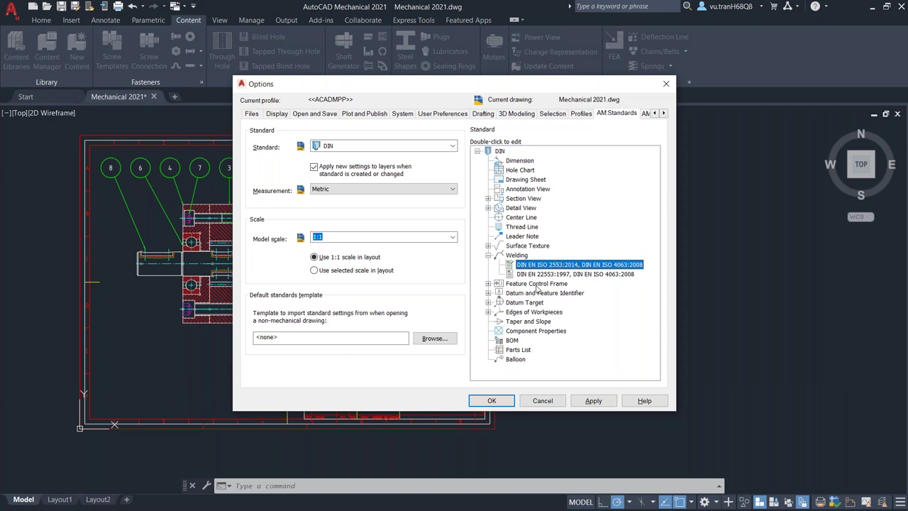
{"action": "left_click", "coordinate": [534, 275]}
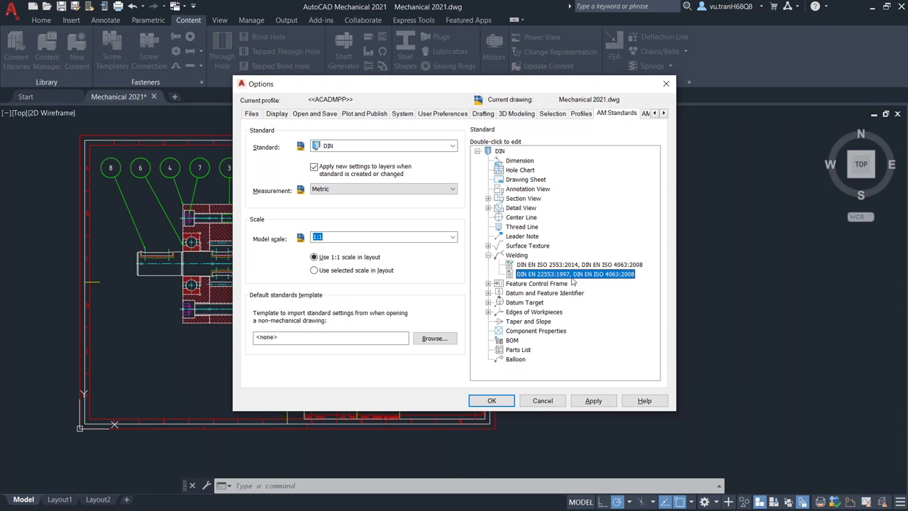
Review the 2553:2014 welding settings, then close them and the Options dialog.
{"action": "right_click", "coordinate": [546, 265]}
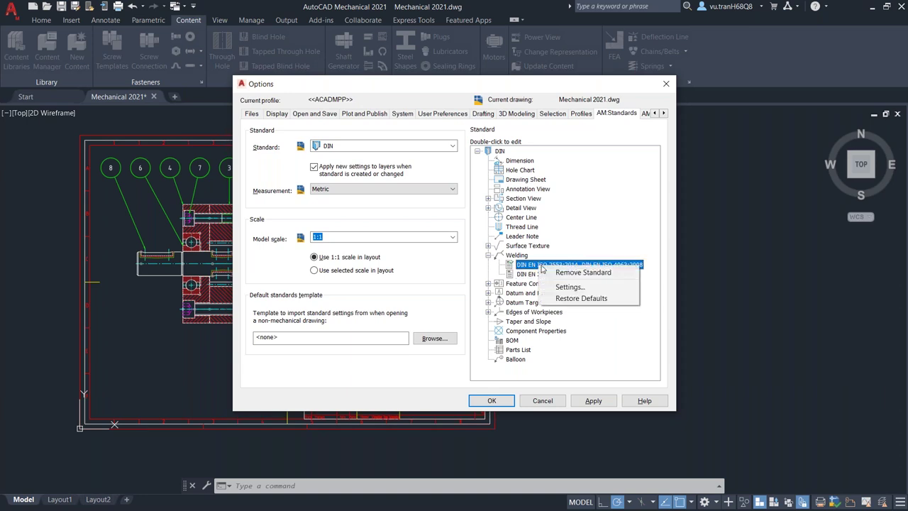
{"action": "left_click", "coordinate": [566, 288]}
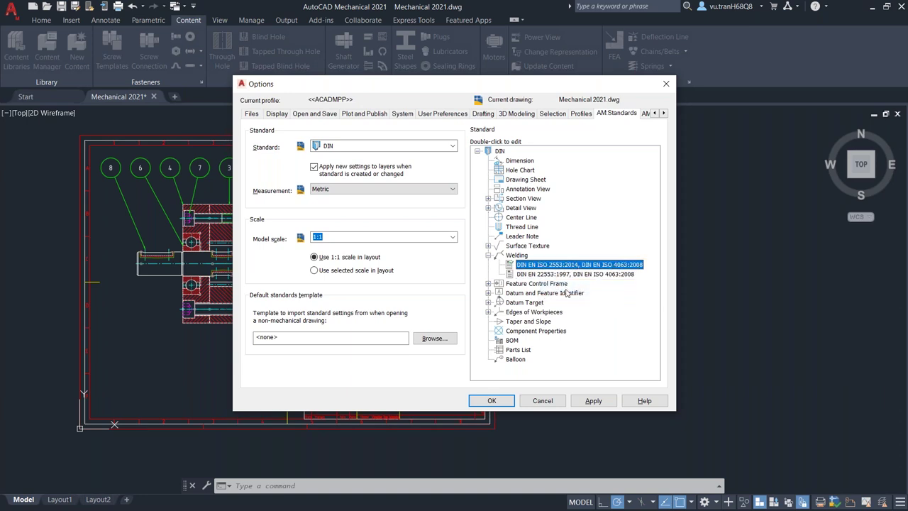
{"action": "left_click_drag", "start_coordinate": [495, 103], "coordinate": [330, 103]}
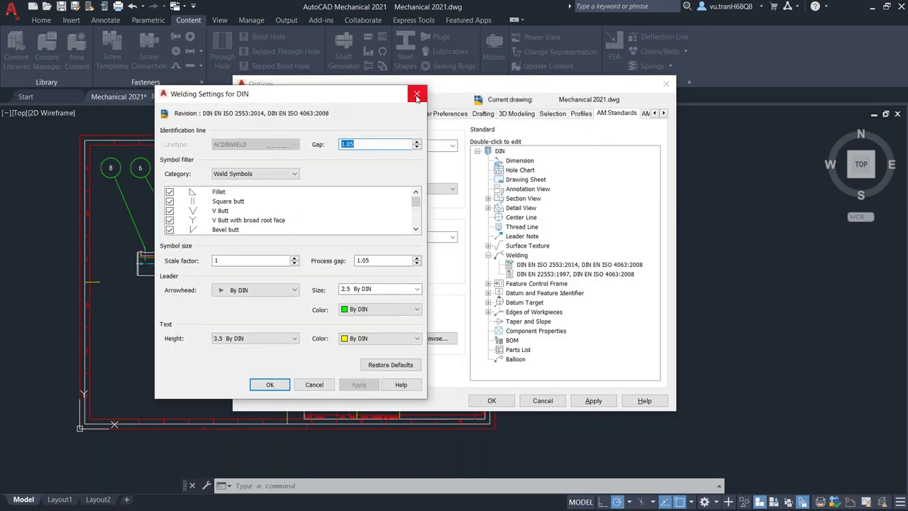
{"action": "left_click", "coordinate": [417, 93]}
{"action": "left_click", "coordinate": [534, 275]}
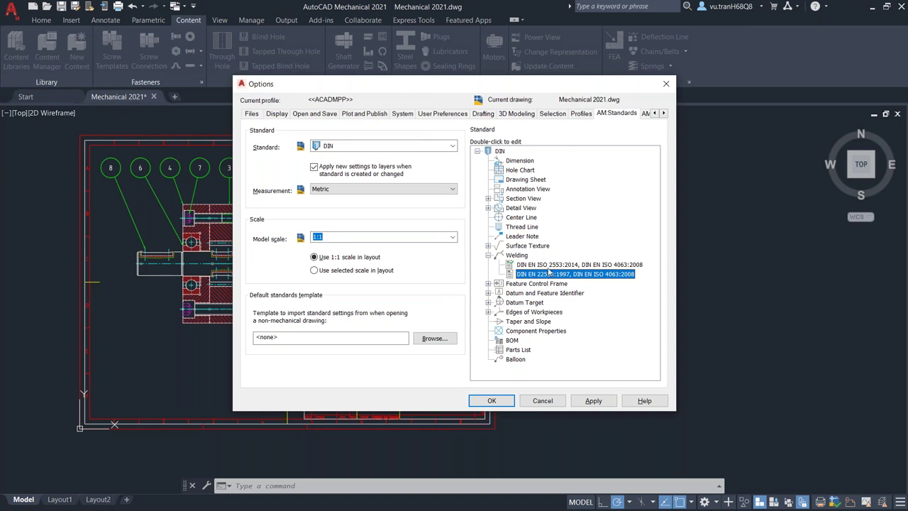
{"action": "left_click", "coordinate": [665, 87]}
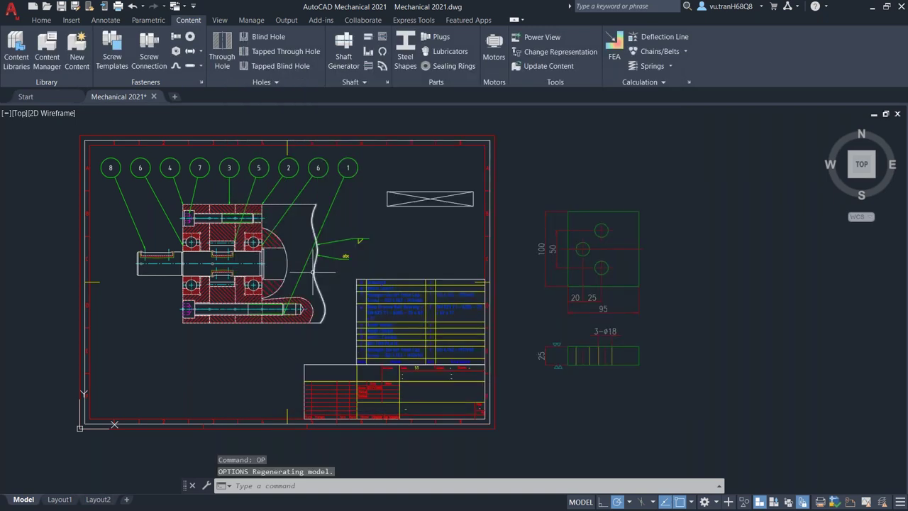
Zoom in and start the weld symbol command from the Annotate ribbon's Welding tool.
{"action": "scroll", "coordinate": [312, 270], "scroll_direction": "up", "scroll_amount": 2}
{"action": "scroll", "coordinate": [312, 270], "scroll_direction": "up", "scroll_amount": 2}
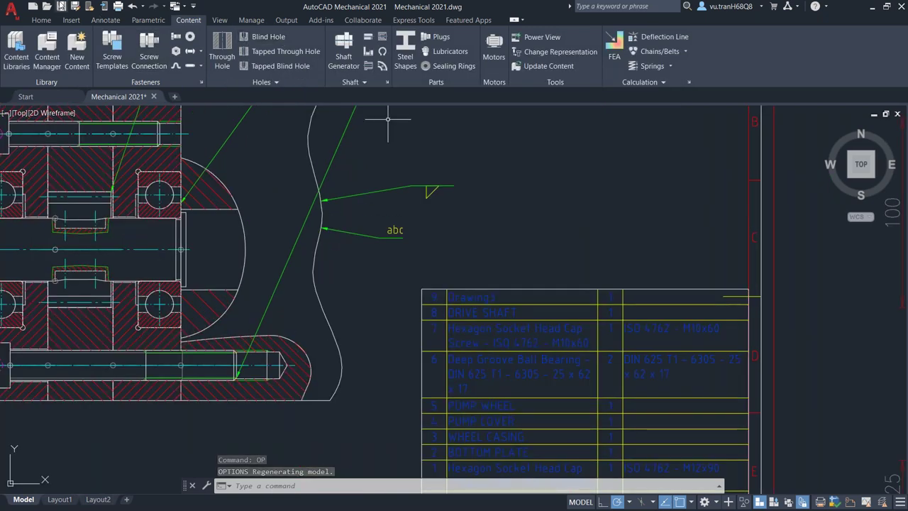
{"action": "left_click", "coordinate": [71, 19]}
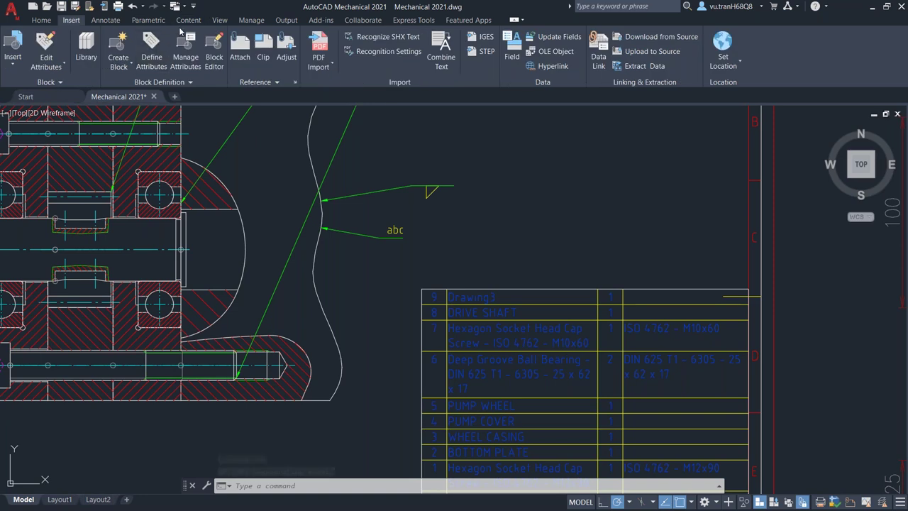
{"action": "left_click", "coordinate": [104, 19]}
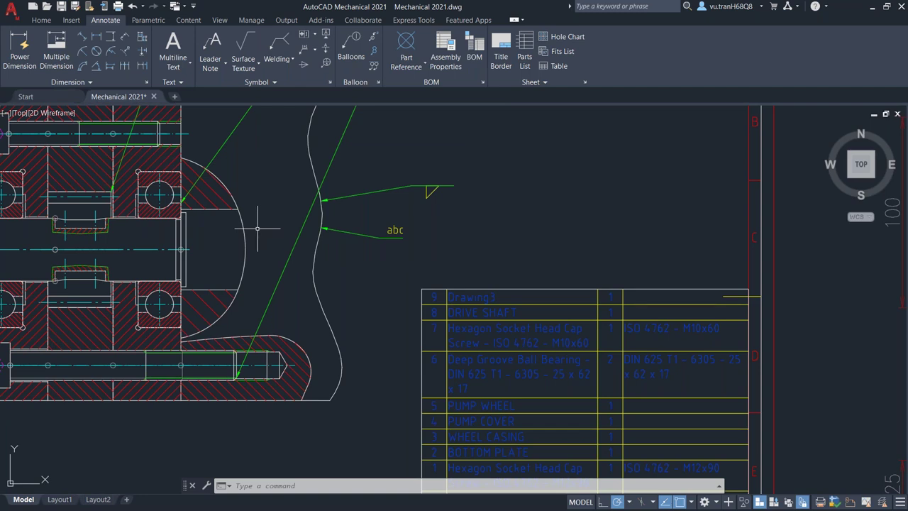
{"action": "left_click", "coordinate": [280, 48]}
{"action": "key", "text": "Escape"}
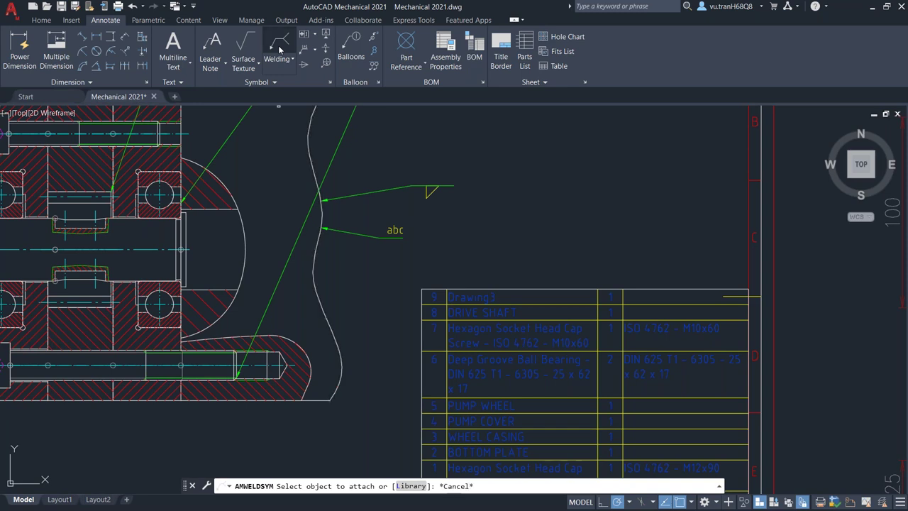
{"action": "left_click", "coordinate": [281, 47]}
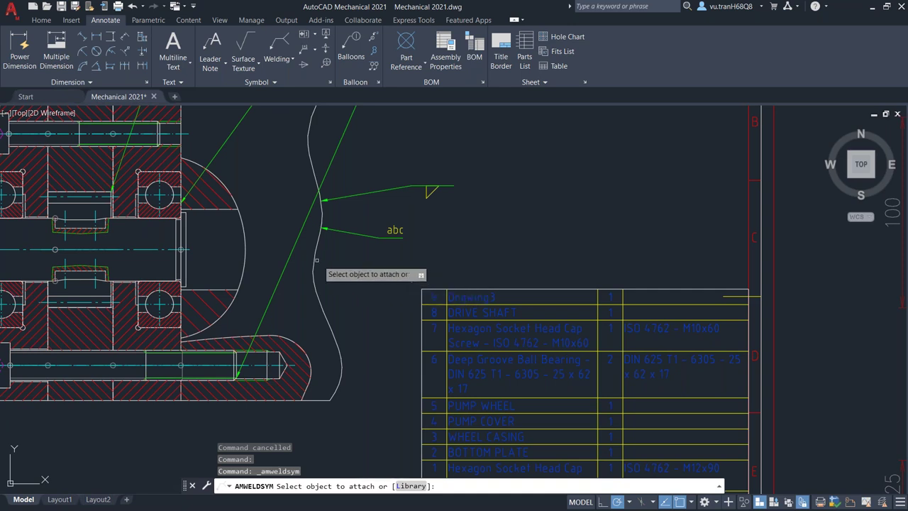
Attach a weld leader to the arc edge, open its DIN symbol definition, then switch to 2020.
{"action": "left_click", "coordinate": [246, 247]}
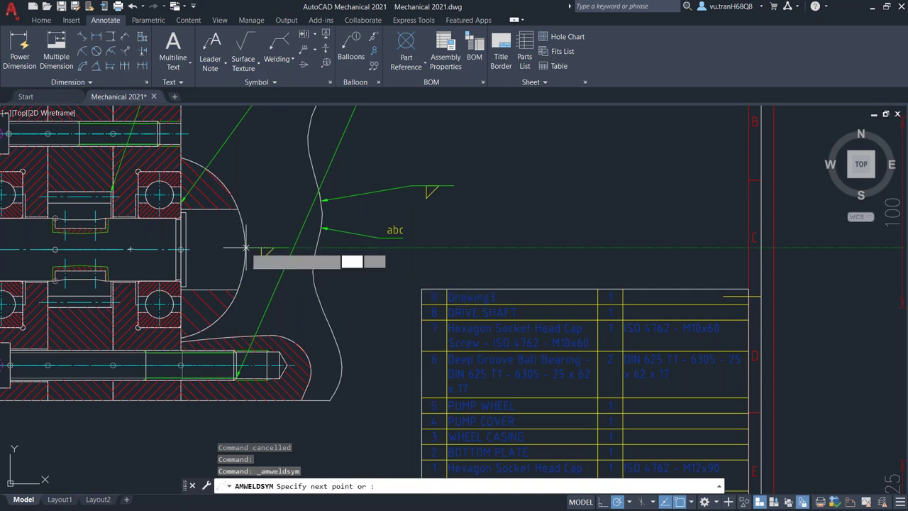
{"action": "left_click", "coordinate": [252, 172]}
{"action": "key", "text": "Return"}
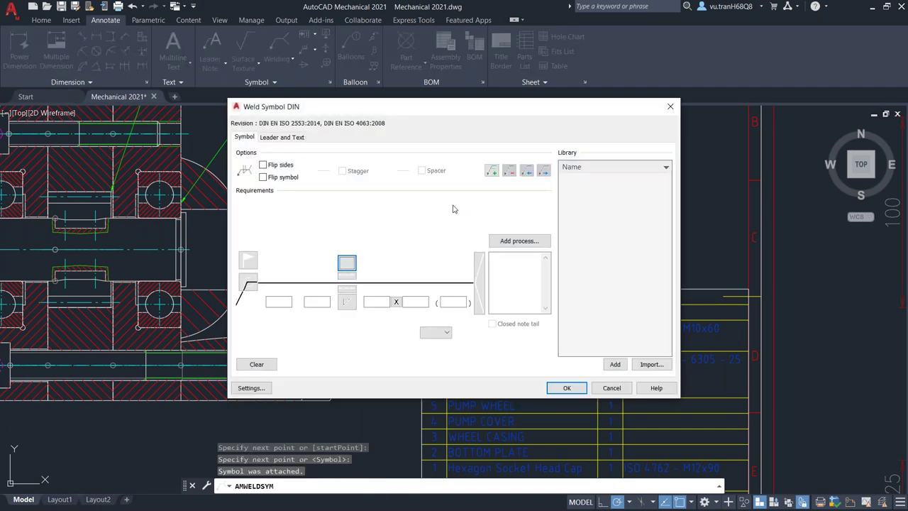
{"action": "left_click_drag", "start_coordinate": [485, 110], "coordinate": [450, 108]}
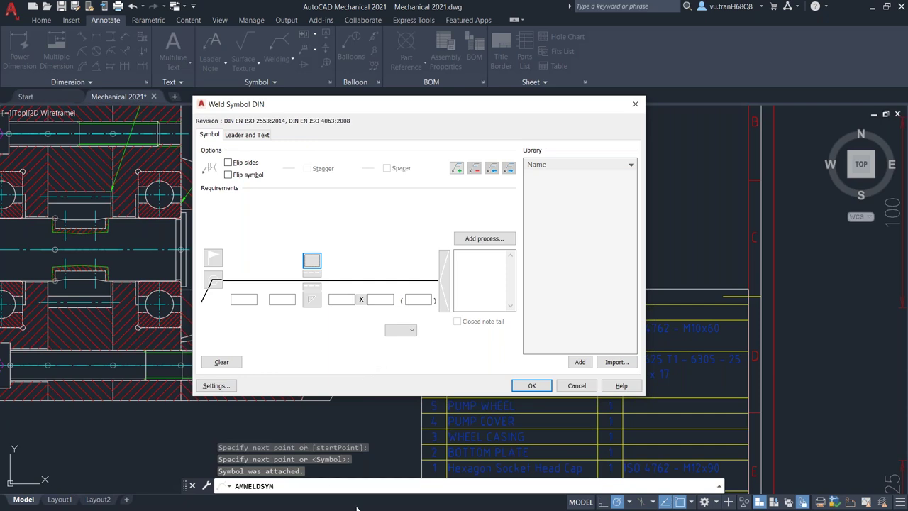
{"action": "key", "text": "alt+Tab"}
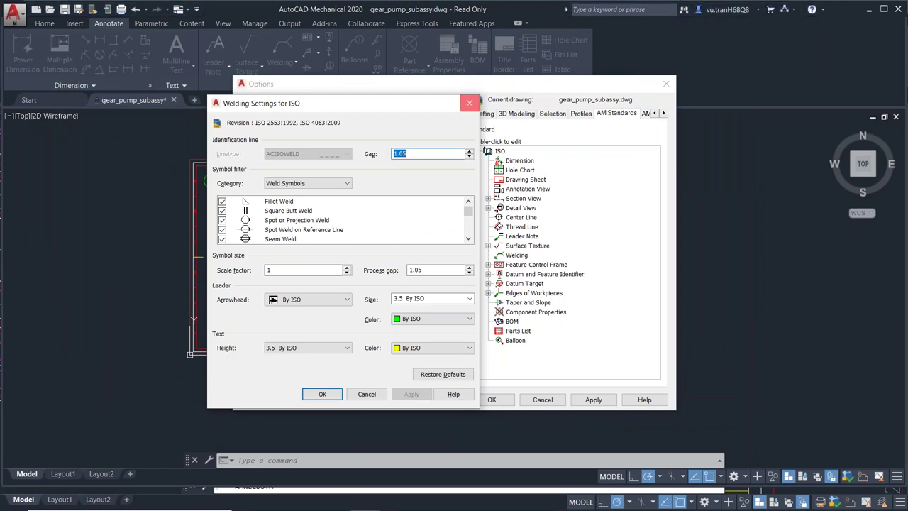
In 2020, attach a weld leader to the arc and open its DIN 22553:1997 symbol definition.
{"action": "key", "text": "Escape"}
{"action": "key", "text": "Escape"}
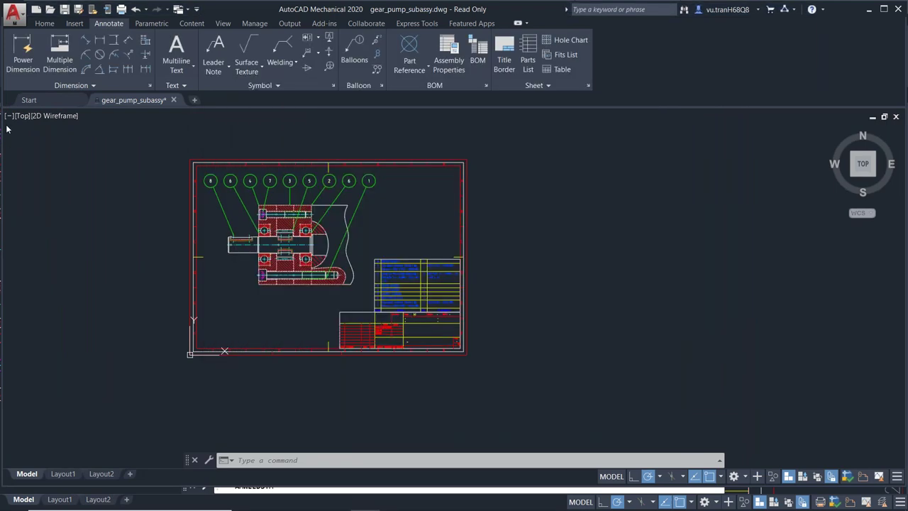
{"action": "left_click", "coordinate": [281, 51]}
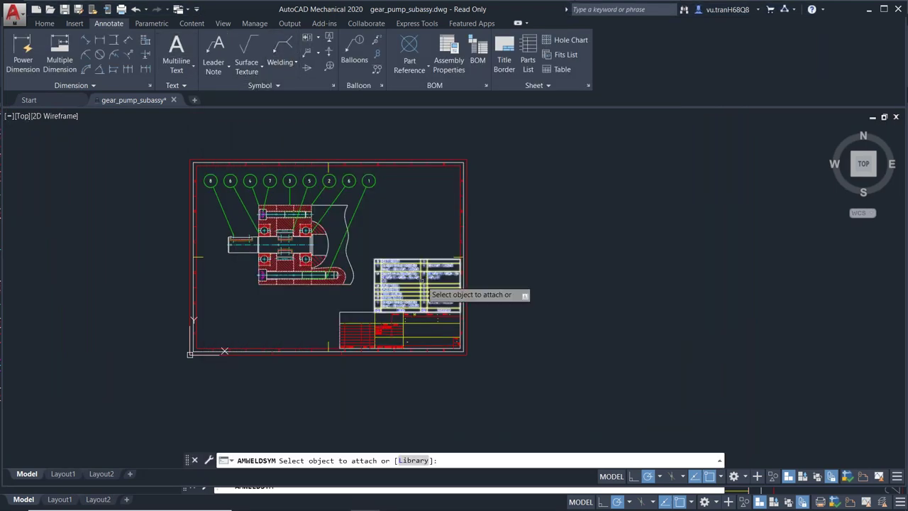
{"action": "scroll", "coordinate": [302, 245], "scroll_direction": "up", "scroll_amount": 2}
{"action": "scroll", "coordinate": [347, 241], "scroll_direction": "up", "scroll_amount": 3}
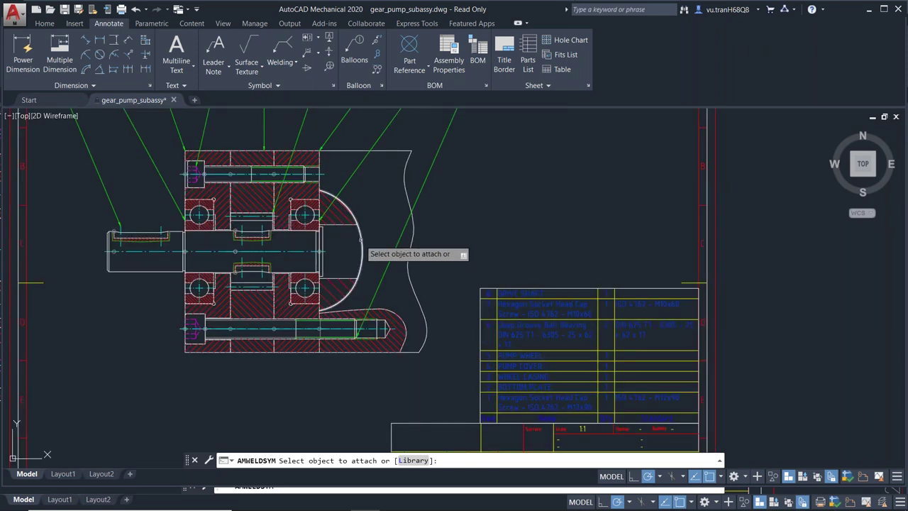
{"action": "left_click", "coordinate": [362, 245]}
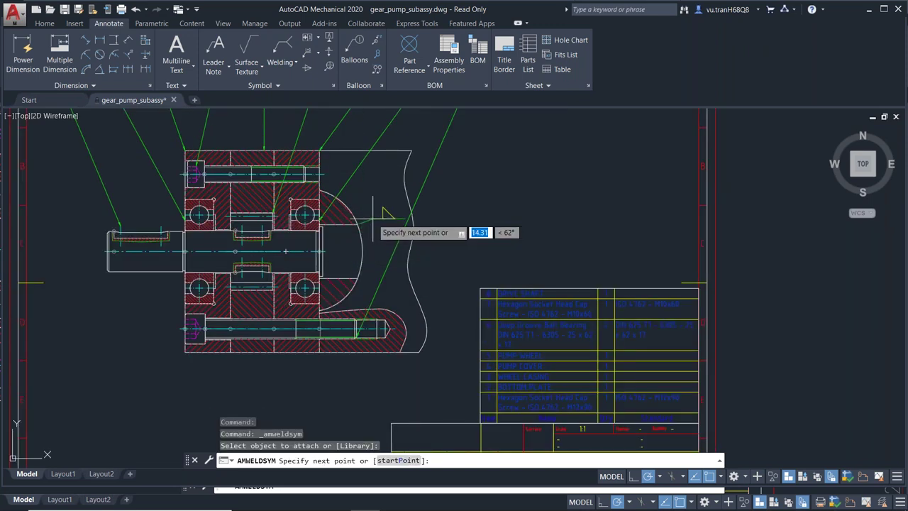
{"action": "left_click", "coordinate": [373, 218]}
{"action": "key", "text": "Return"}
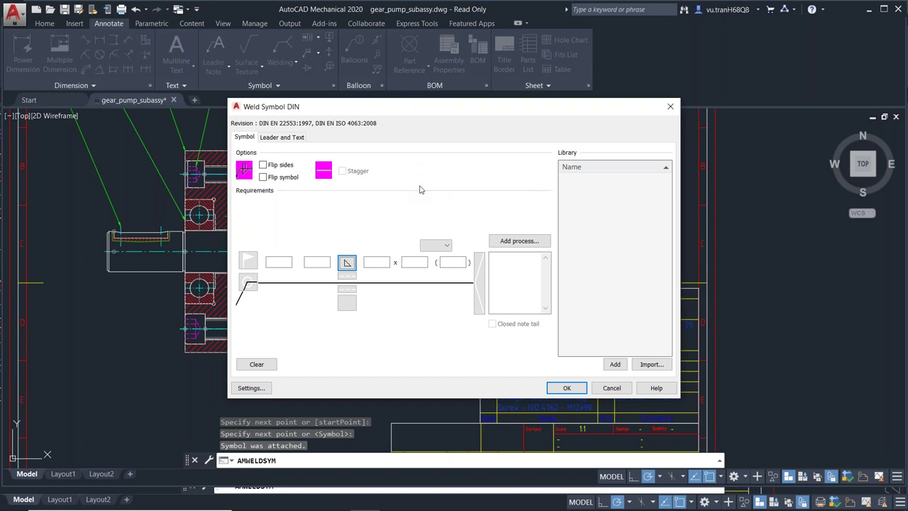
{"action": "key", "text": "alt+Tab"}
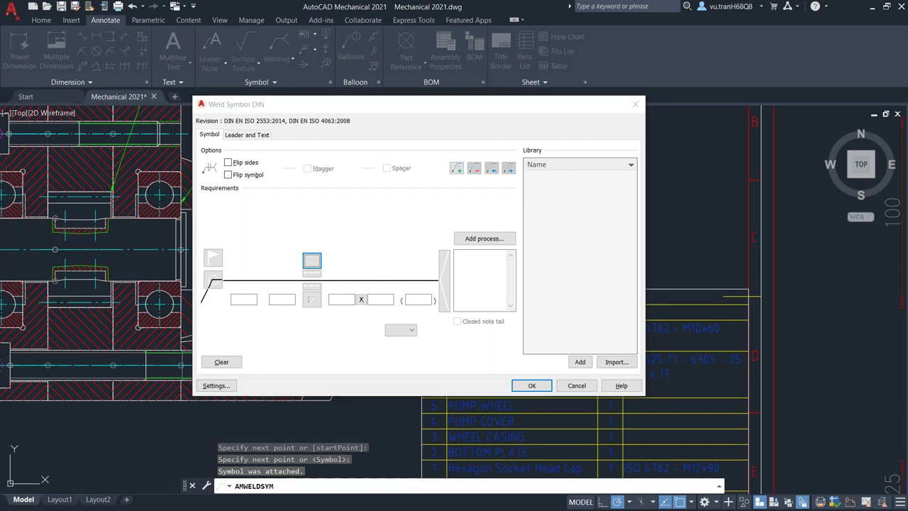
{"action": "key", "text": "alt+Tab"}
{"action": "left_click", "coordinate": [774, 503]}
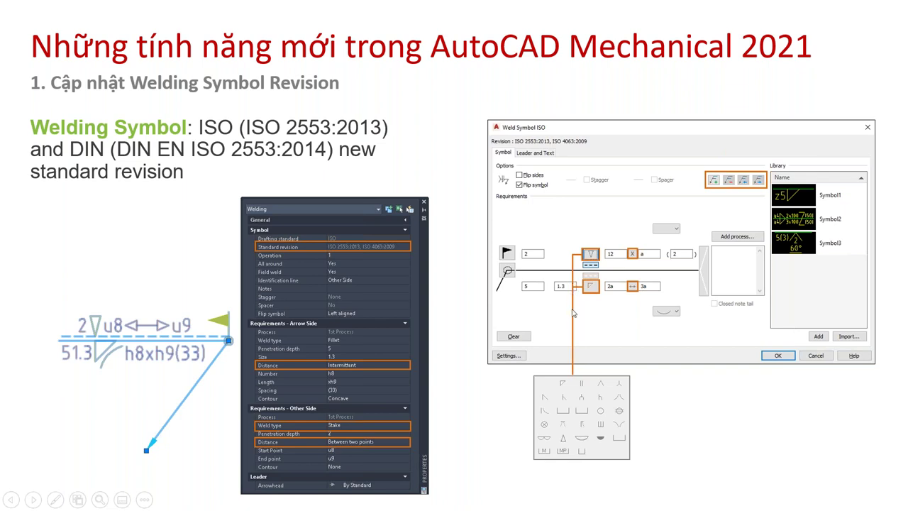
{"action": "key", "text": "alt+Tab"}
{"action": "key", "text": "Tab"}
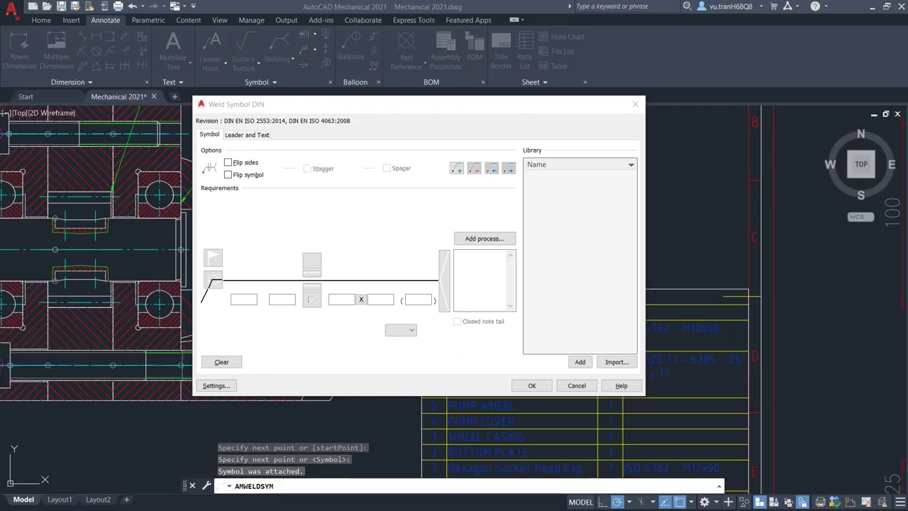
Display the palette of DIN weld symbol types, then switch to the AutoCAD Mechanical 2020 window.
{"action": "left_click", "coordinate": [312, 300]}
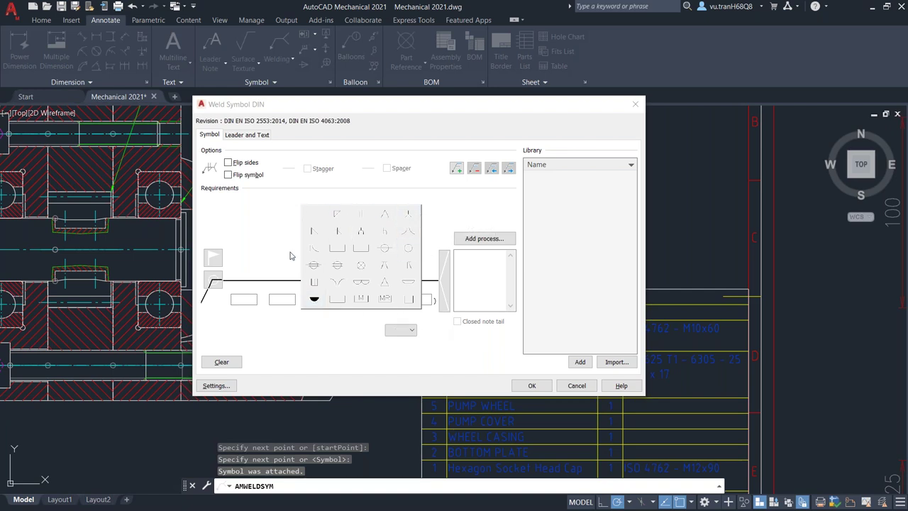
{"action": "key", "text": "alt+Tab"}
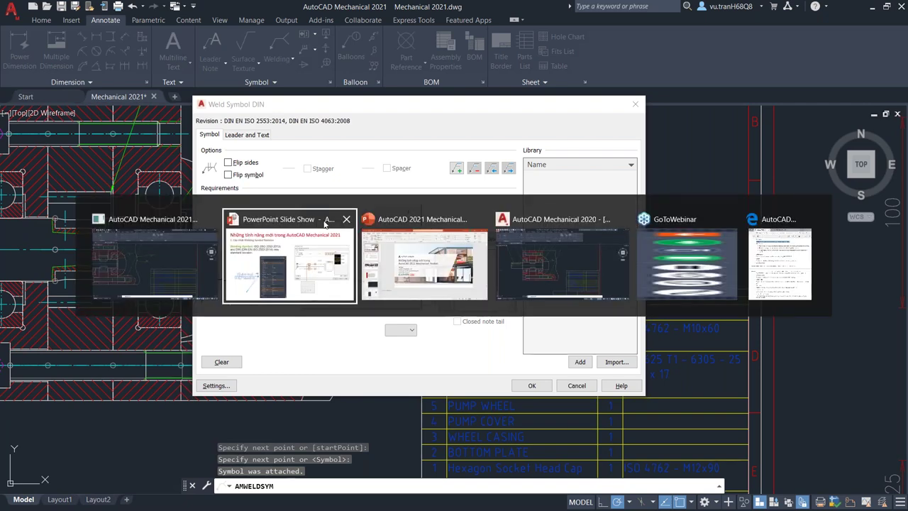
{"action": "key", "text": "alt+Tab"}
{"action": "key", "text": "alt+Tab"}
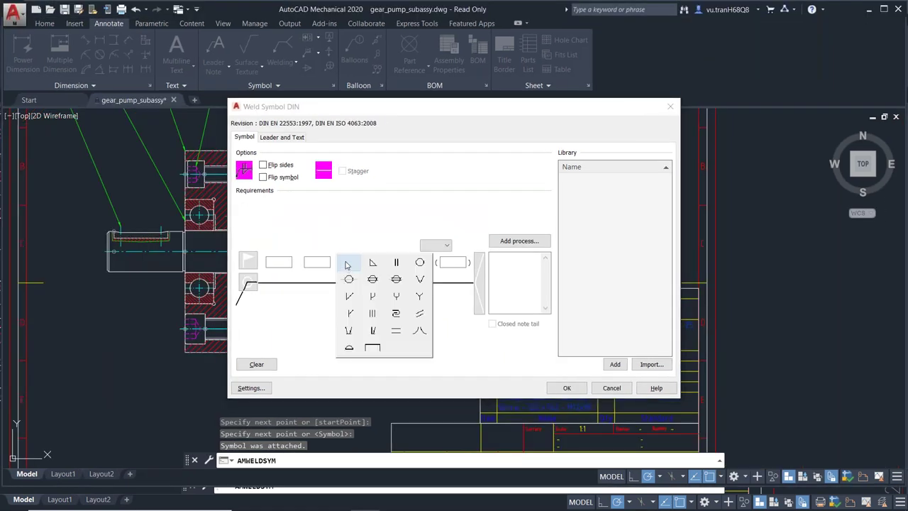
Close the weld symbol palette and open Welding Settings for DIN, keeping the Weld Symbols category.
{"action": "left_click", "coordinate": [473, 346]}
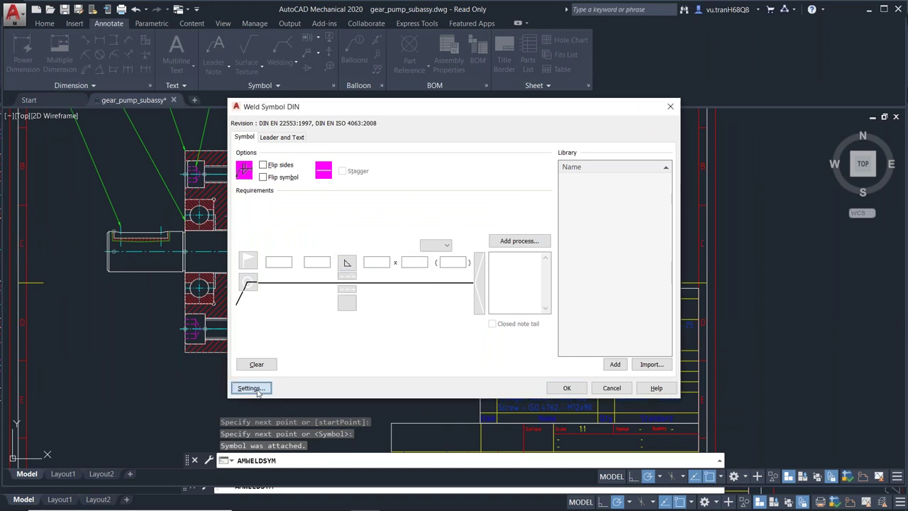
{"action": "key", "text": "Return"}
{"action": "left_click", "coordinate": [436, 177]}
{"action": "left_click", "coordinate": [436, 177]}
{"action": "left_click", "coordinate": [435, 178]}
{"action": "left_click", "coordinate": [432, 182]}
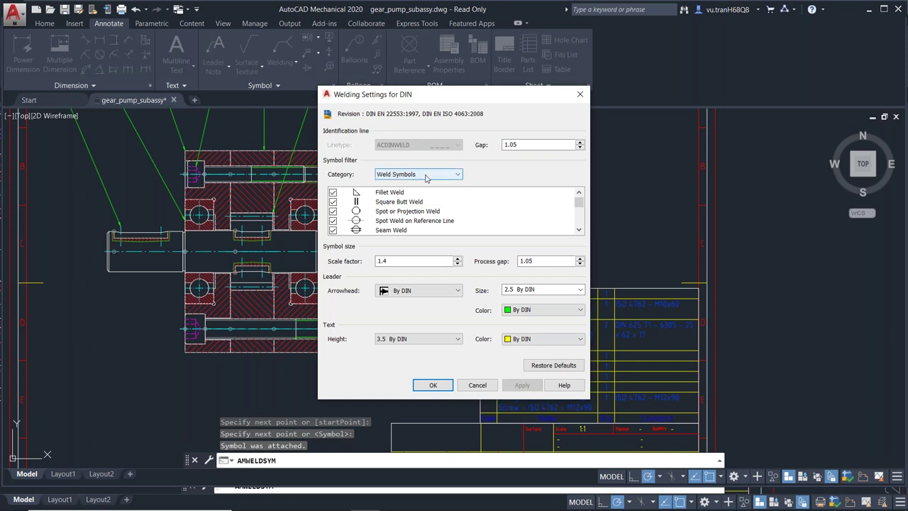
Change the symbol category to Contour Symbols, then to Backing Symbols.
{"action": "left_click", "coordinate": [433, 178]}
{"action": "left_click", "coordinate": [424, 191]}
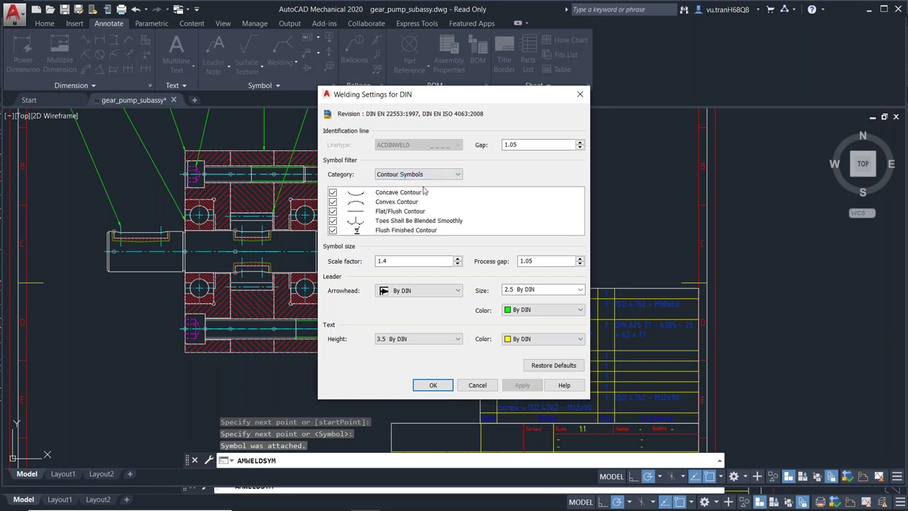
{"action": "left_click", "coordinate": [458, 177]}
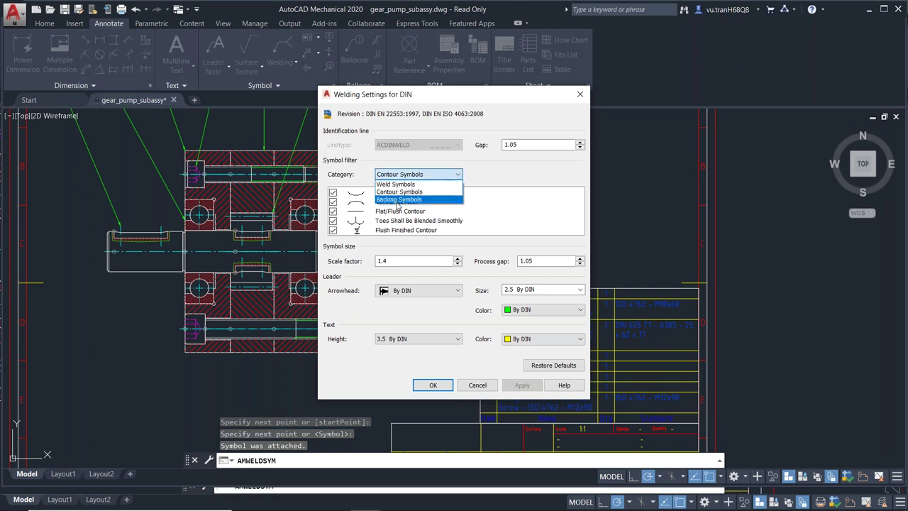
{"action": "left_click", "coordinate": [398, 200]}
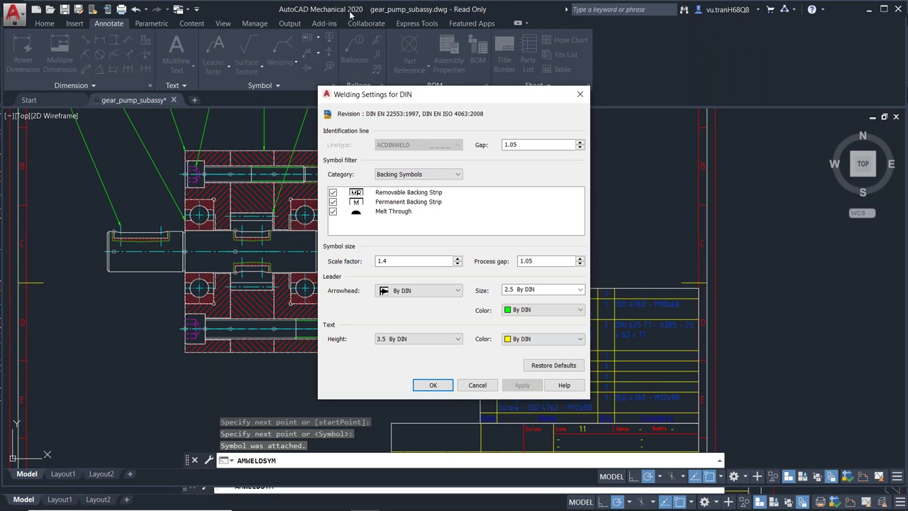
Select the Removable Backing Strip, Permanent Backing Strip and Melt Through symbols, then return to 2021.
{"action": "left_click", "coordinate": [407, 193]}
{"action": "left_click", "coordinate": [403, 202]}
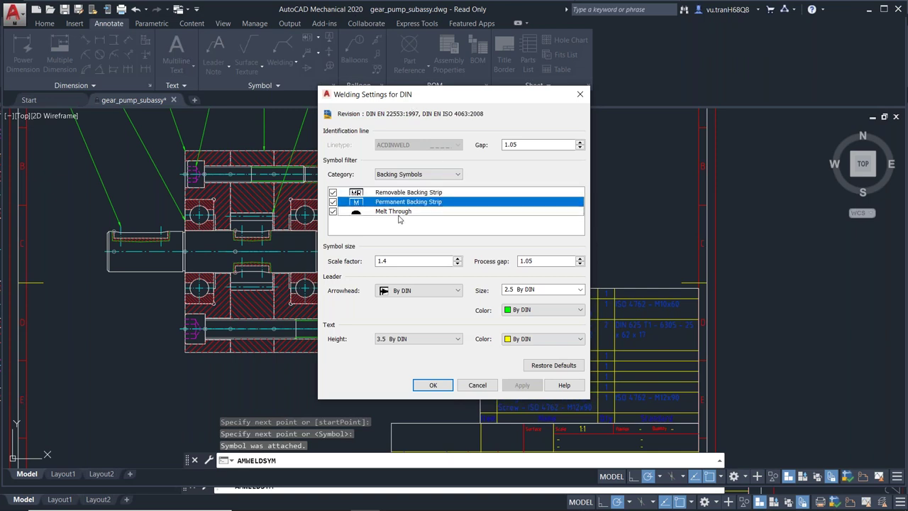
{"action": "left_click", "coordinate": [398, 211]}
{"action": "left_click", "coordinate": [400, 202]}
{"action": "left_click", "coordinate": [400, 194]}
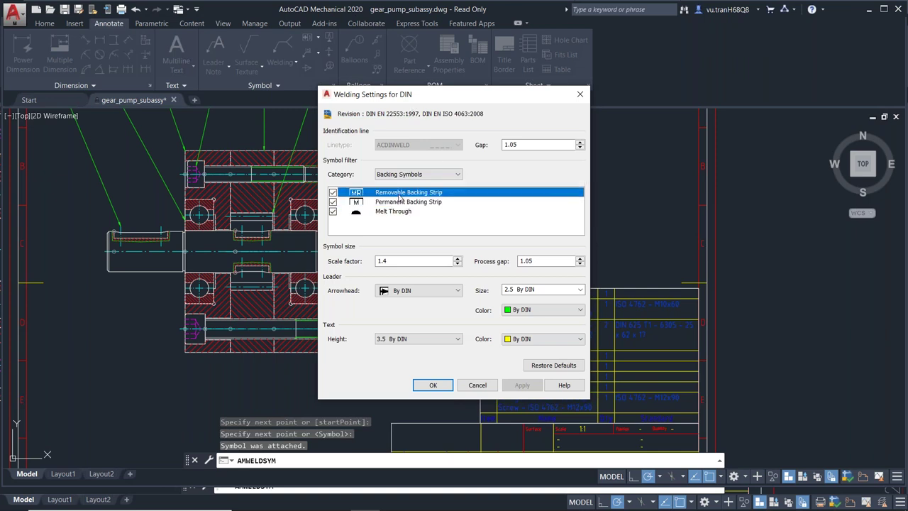
{"action": "left_click", "coordinate": [404, 203]}
{"action": "left_click", "coordinate": [396, 212]}
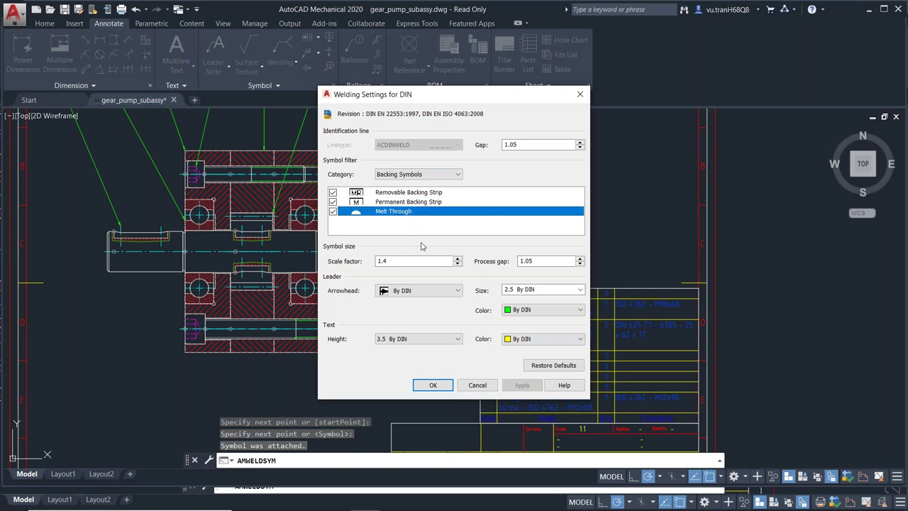
{"action": "key", "text": "alt+Tab"}
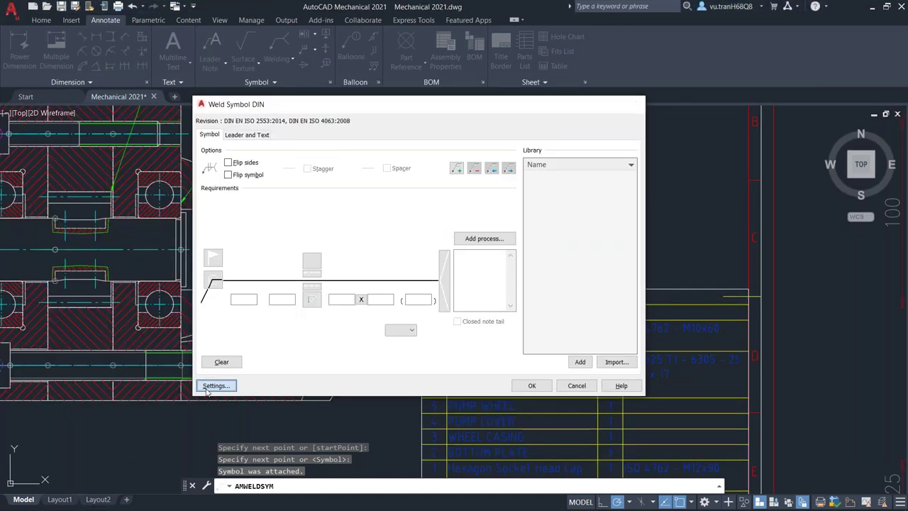
List the Backing Symbols category in the DIN welding settings, scroll through it, and confirm with OK.
{"action": "left_click", "coordinate": [210, 385]}
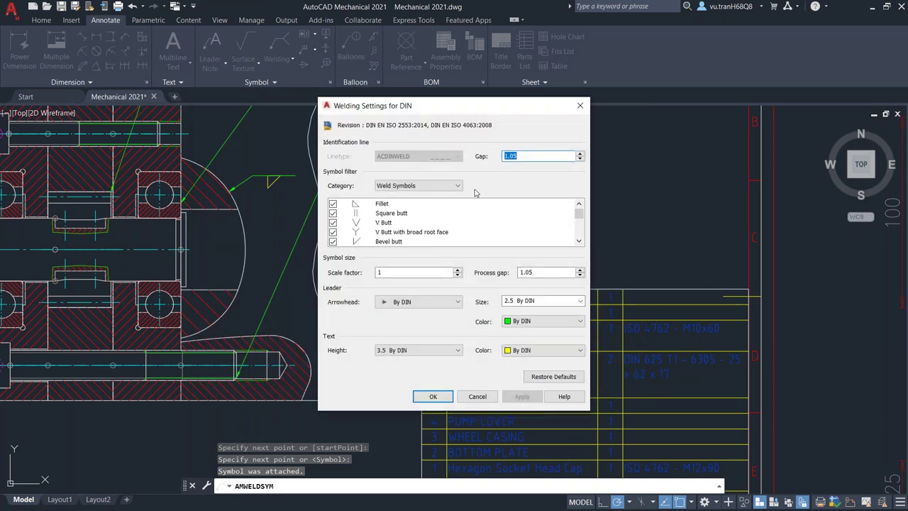
{"action": "left_click", "coordinate": [424, 186]}
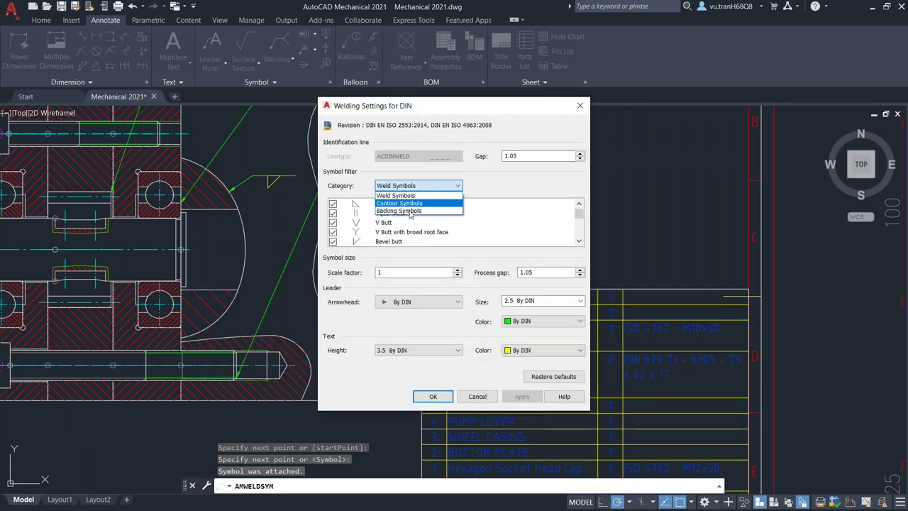
{"action": "left_click", "coordinate": [408, 210]}
{"action": "scroll", "coordinate": [439, 217], "scroll_direction": "down", "scroll_amount": 1}
{"action": "scroll", "coordinate": [483, 222], "scroll_direction": "down", "scroll_amount": 1}
{"action": "scroll", "coordinate": [492, 223], "scroll_direction": "up", "scroll_amount": 1}
{"action": "scroll", "coordinate": [491, 224], "scroll_direction": "up", "scroll_amount": 1}
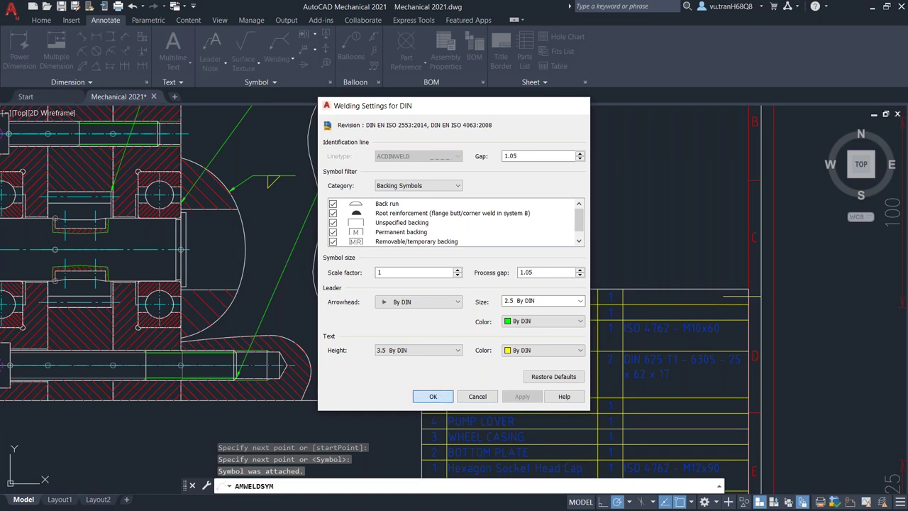
{"action": "left_click", "coordinate": [444, 402]}
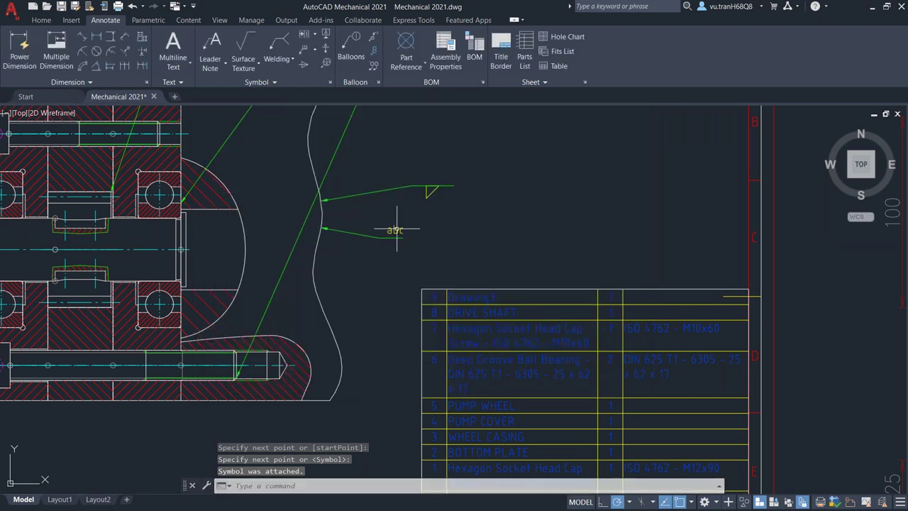
{"action": "left_click", "coordinate": [406, 186]}
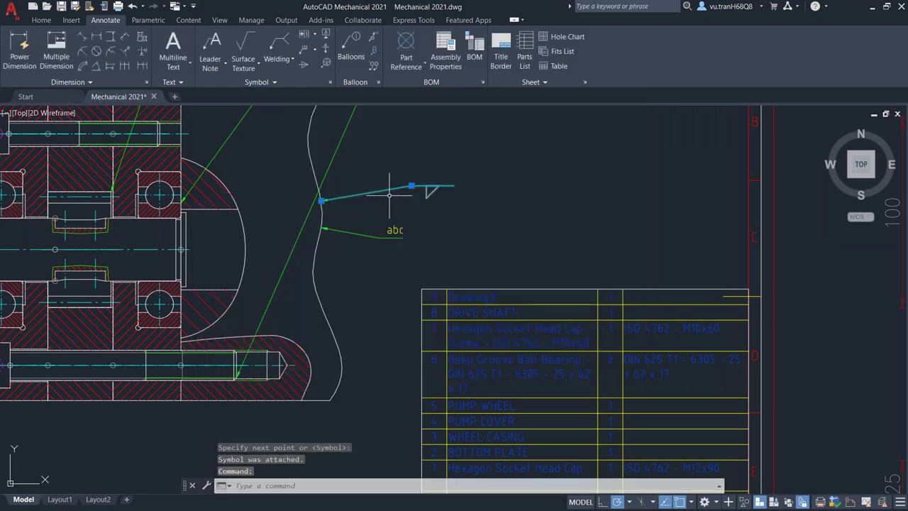
{"action": "key", "text": "ctrl+1"}
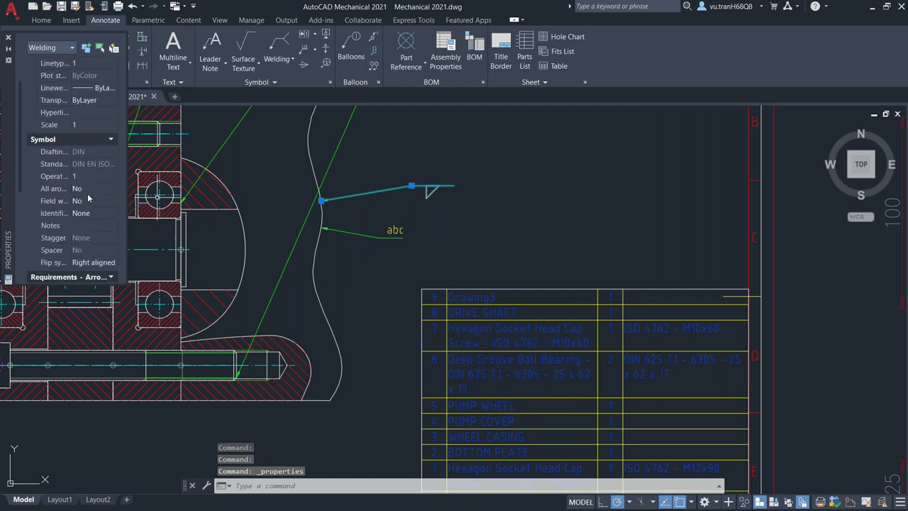
{"action": "scroll", "coordinate": [89, 198], "scroll_direction": "down", "scroll_amount": 5}
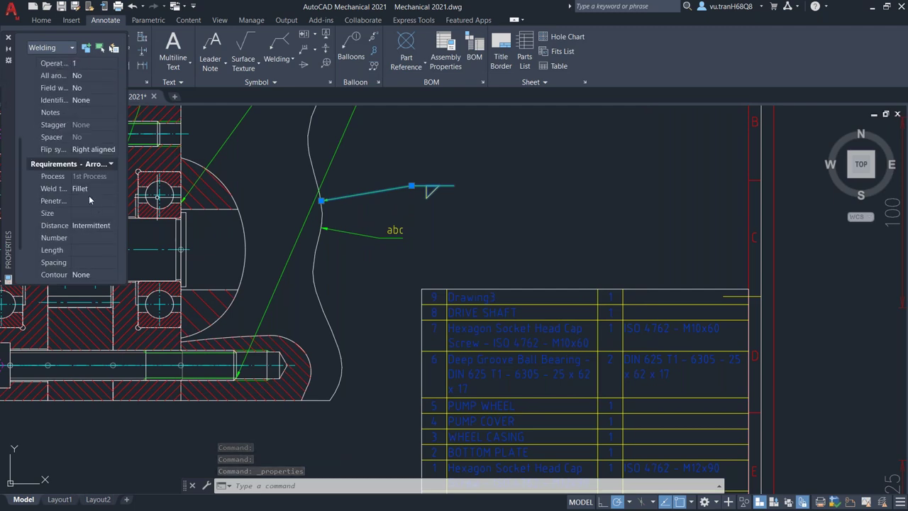
{"action": "left_click", "coordinate": [93, 188]}
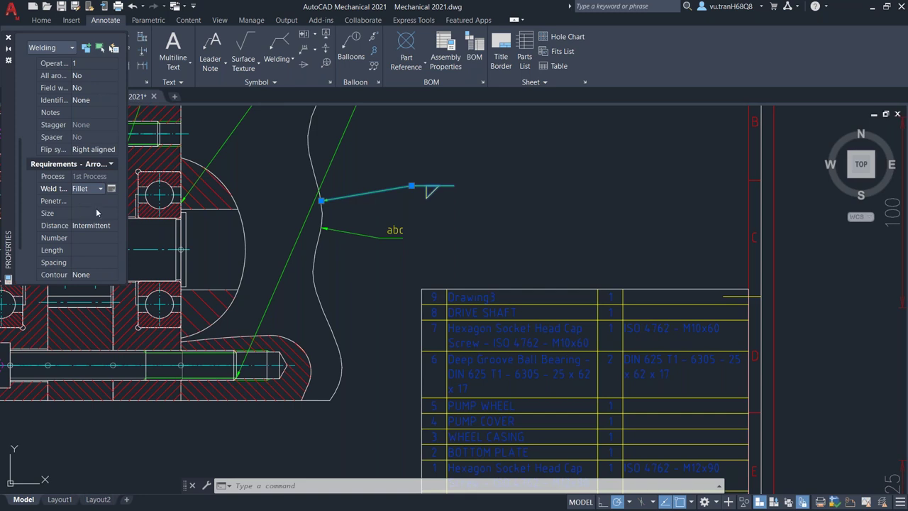
{"action": "scroll", "coordinate": [95, 208], "scroll_direction": "down", "scroll_amount": 3}
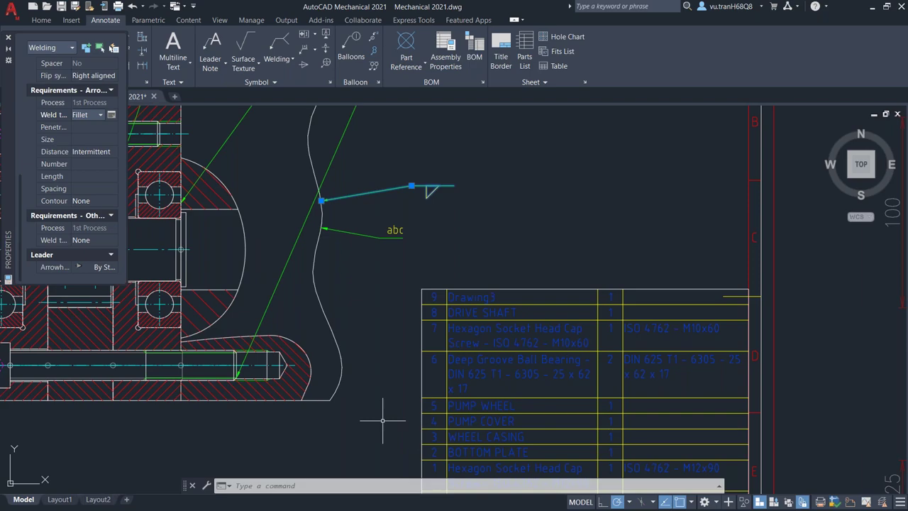
{"action": "key", "text": "alt+Tab"}
{"action": "key", "text": "alt+Tab"}
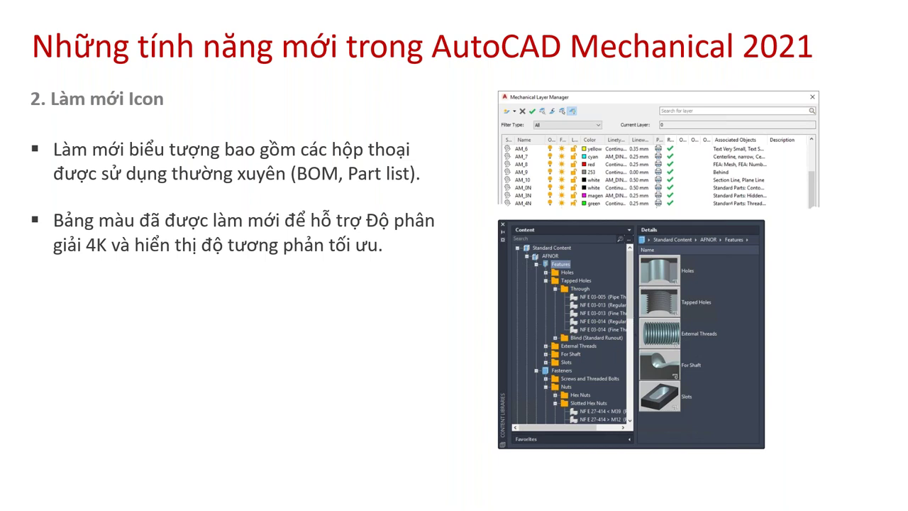
{"action": "key", "text": "alt+Tab"}
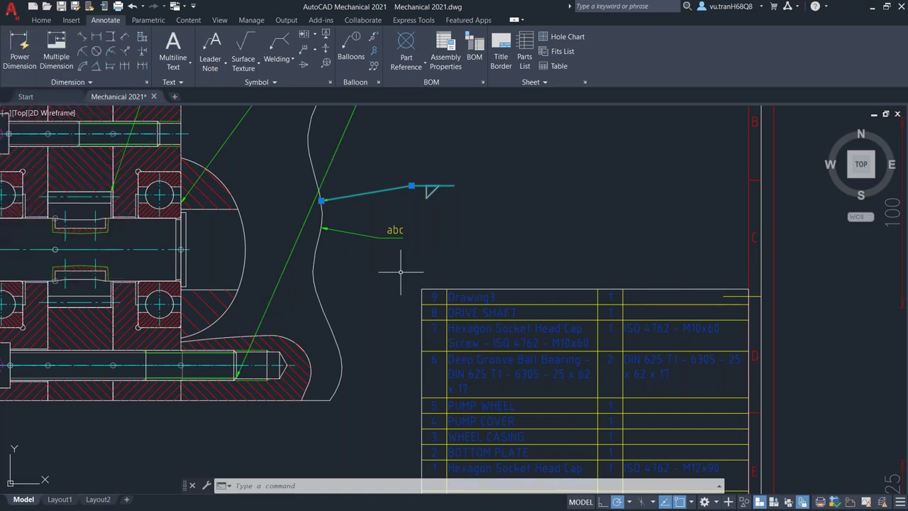
{"action": "scroll", "coordinate": [401, 268], "scroll_direction": "down", "scroll_amount": 5}
Zoom to the sheet and open Content Libraries at Favorites: FASTENERS, FEATURES and STEEL SHAPE.
{"action": "scroll", "coordinate": [401, 268], "scroll_direction": "up", "scroll_amount": 2}
{"action": "scroll", "coordinate": [401, 268], "scroll_direction": "up", "scroll_amount": 1}
{"action": "scroll", "coordinate": [562, 231], "scroll_direction": "up", "scroll_amount": 1}
{"action": "scroll", "coordinate": [562, 231], "scroll_direction": "up", "scroll_amount": 1}
{"action": "scroll", "coordinate": [562, 231], "scroll_direction": "up", "scroll_amount": 1}
{"action": "scroll", "coordinate": [562, 231], "scroll_direction": "up", "scroll_amount": 1}
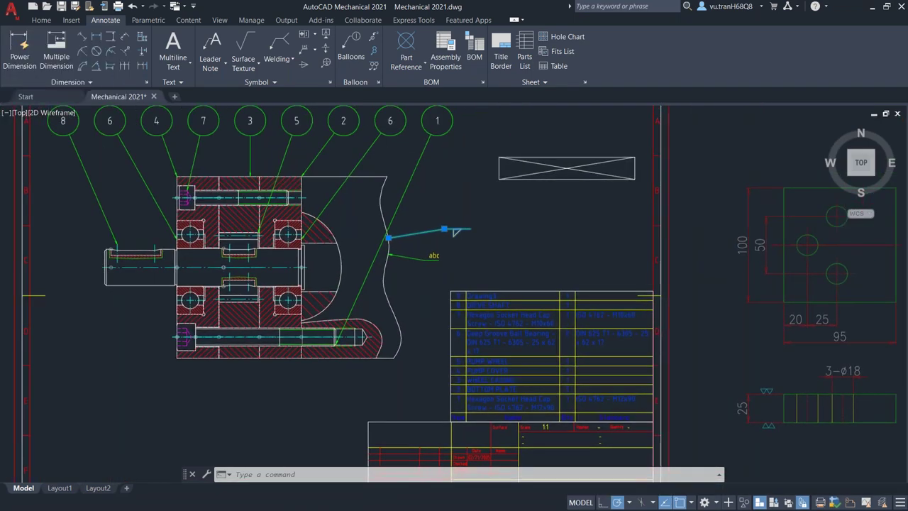
{"action": "left_click", "coordinate": [188, 20]}
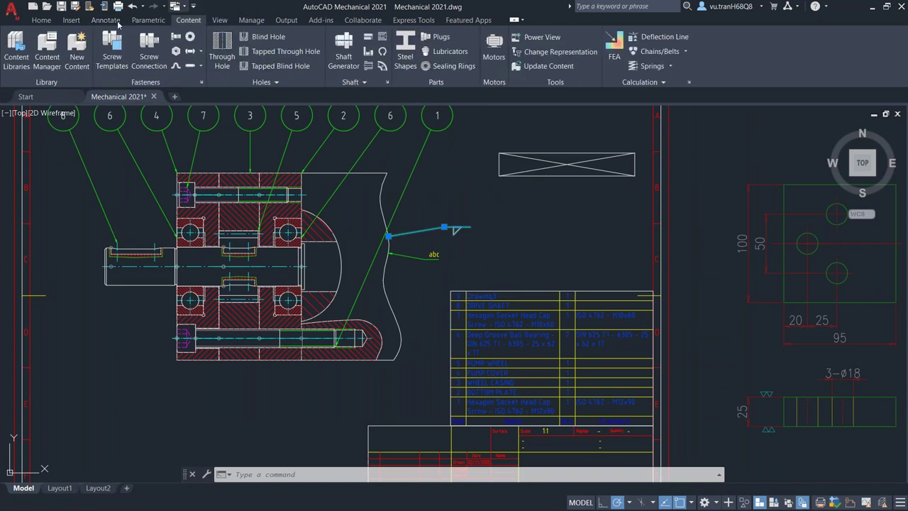
{"action": "left_click", "coordinate": [16, 50]}
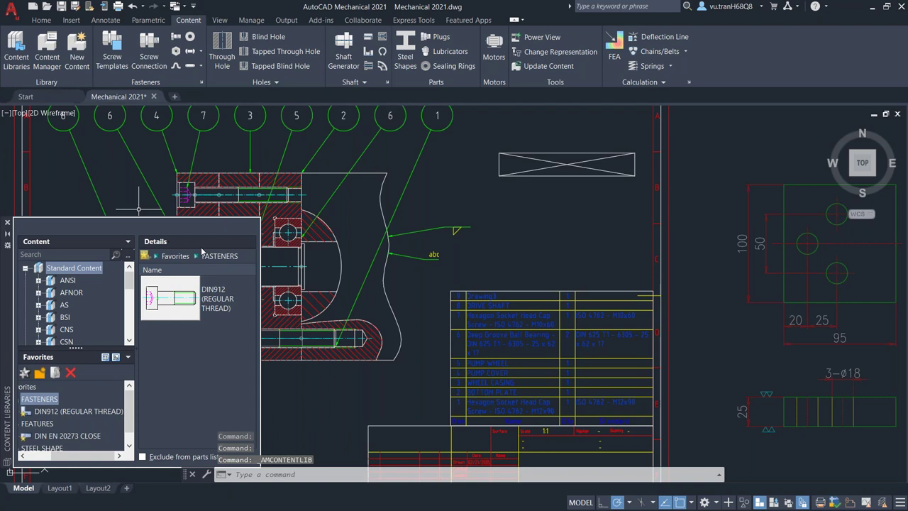
{"action": "left_click", "coordinate": [175, 256]}
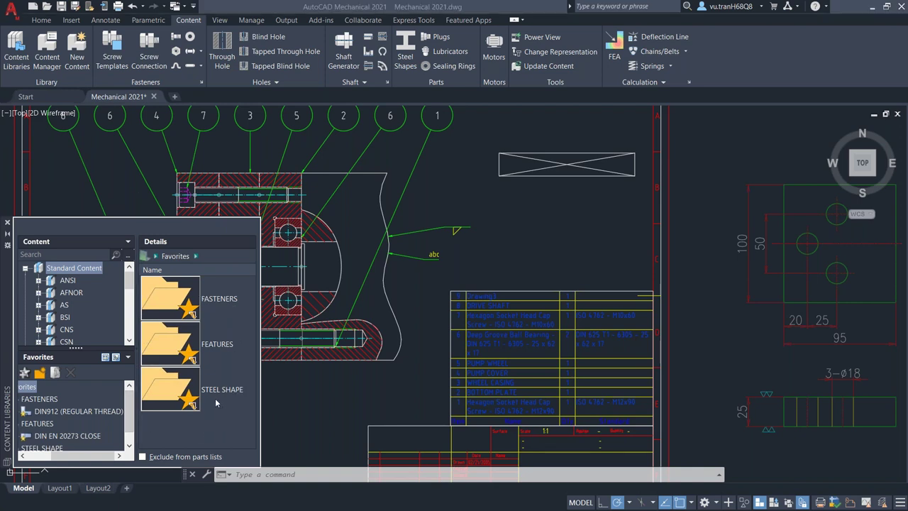
In 2020, close the DIN welding settings, open Content Libraries, then return to 2021.
{"action": "key", "text": "alt+Tab"}
{"action": "key", "text": "alt+Tab"}
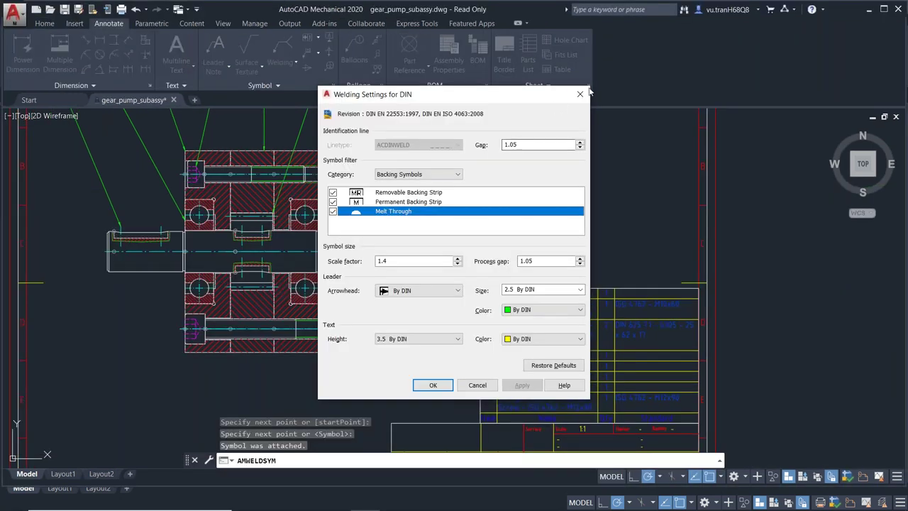
{"action": "key", "text": "Return"}
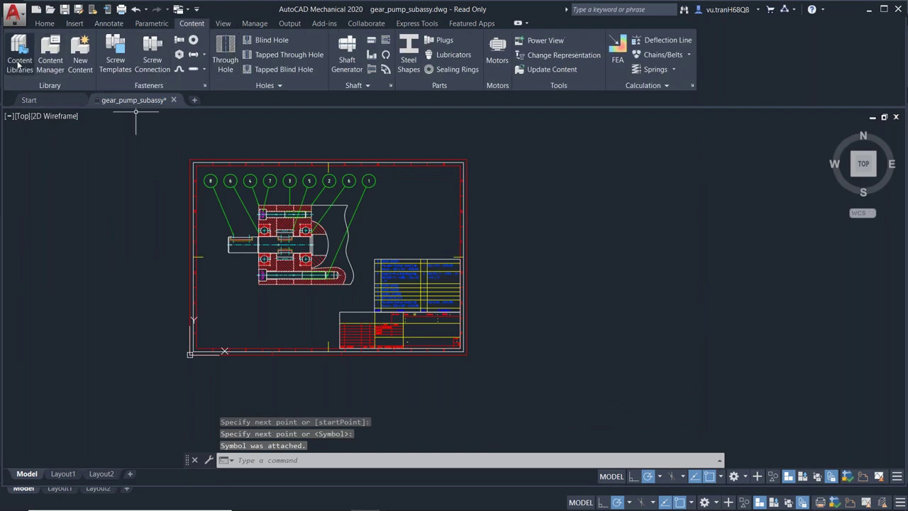
{"action": "left_click", "coordinate": [19, 61]}
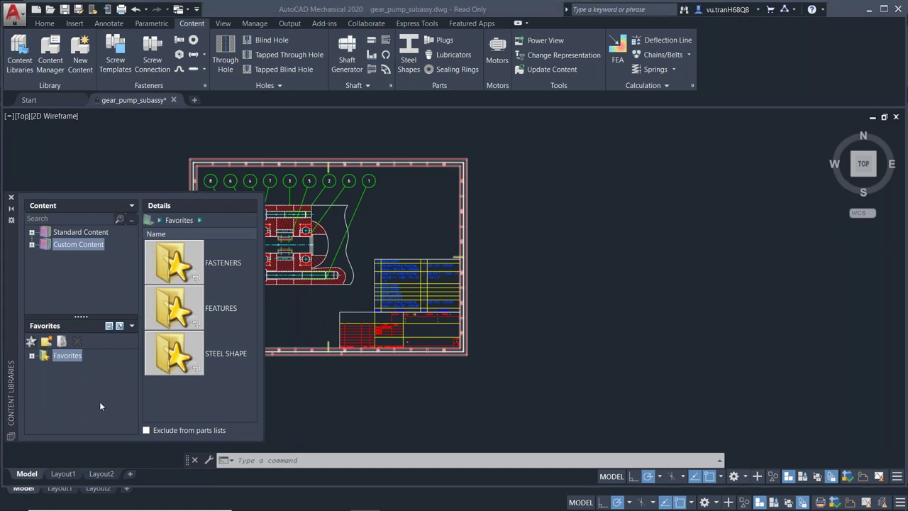
{"action": "key", "text": "alt+Tab"}
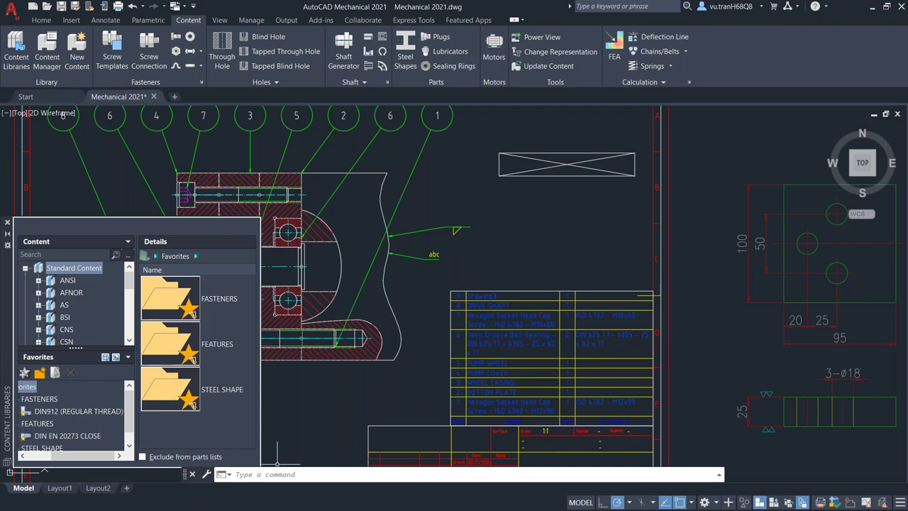
Close the Content Libraries and open the Mechanical Layer Manager from the View tools.
{"action": "left_click", "coordinate": [8, 223]}
{"action": "left_click", "coordinate": [250, 20]}
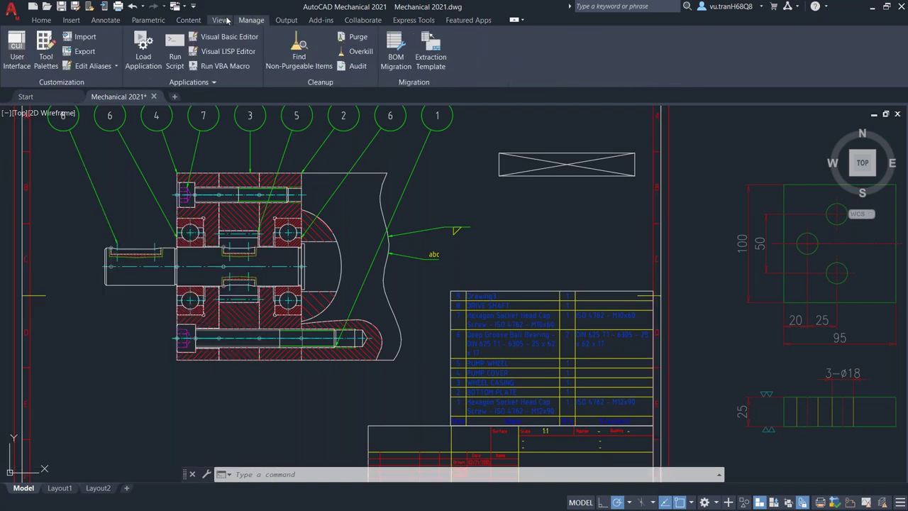
{"action": "left_click", "coordinate": [226, 21]}
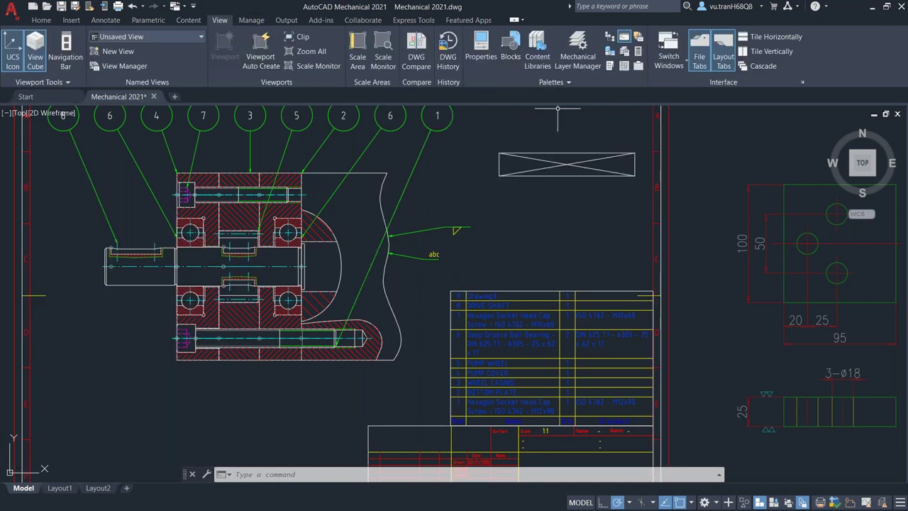
{"action": "left_click", "coordinate": [579, 57]}
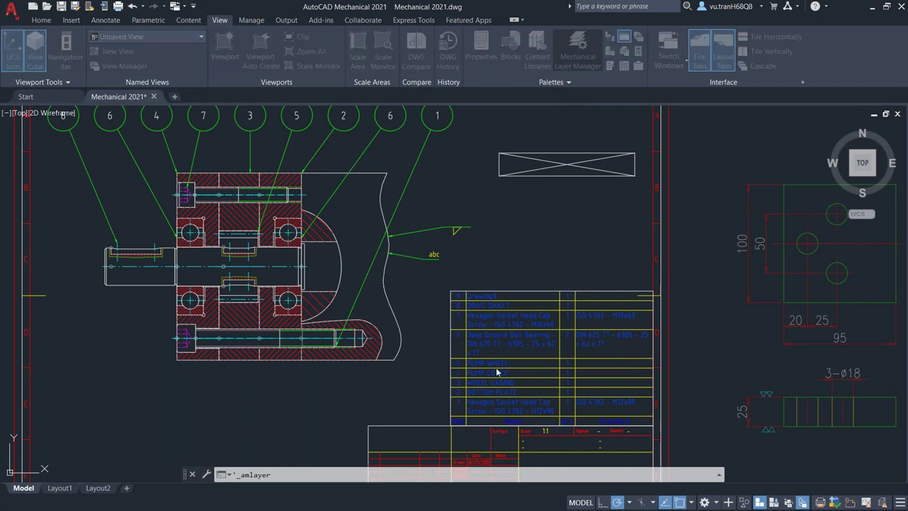
Select the AM_1 layer, then switch to the AutoCAD Mechanical 2020 window.
{"action": "scroll", "coordinate": [337, 290], "scroll_direction": "down", "scroll_amount": 1}
{"action": "scroll", "coordinate": [337, 291], "scroll_direction": "up", "scroll_amount": 2}
{"action": "scroll", "coordinate": [337, 291], "scroll_direction": "up", "scroll_amount": 1}
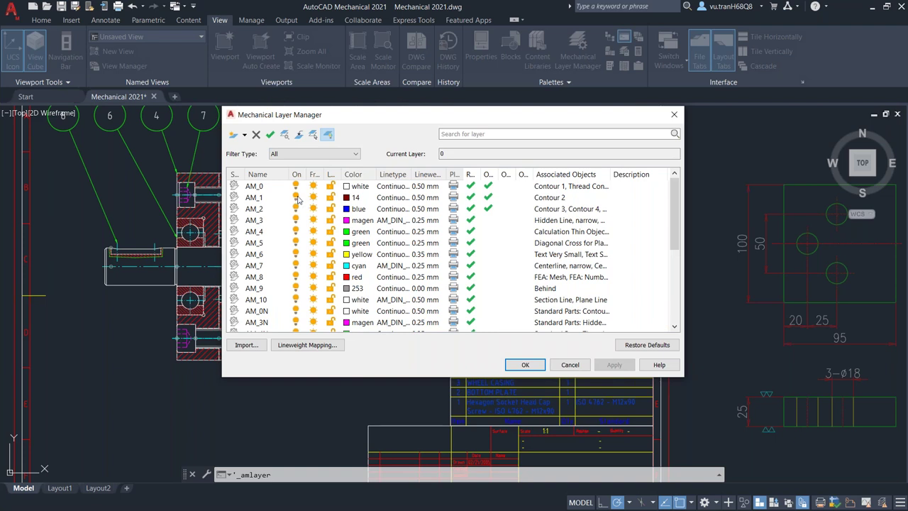
{"action": "left_click", "coordinate": [295, 197]}
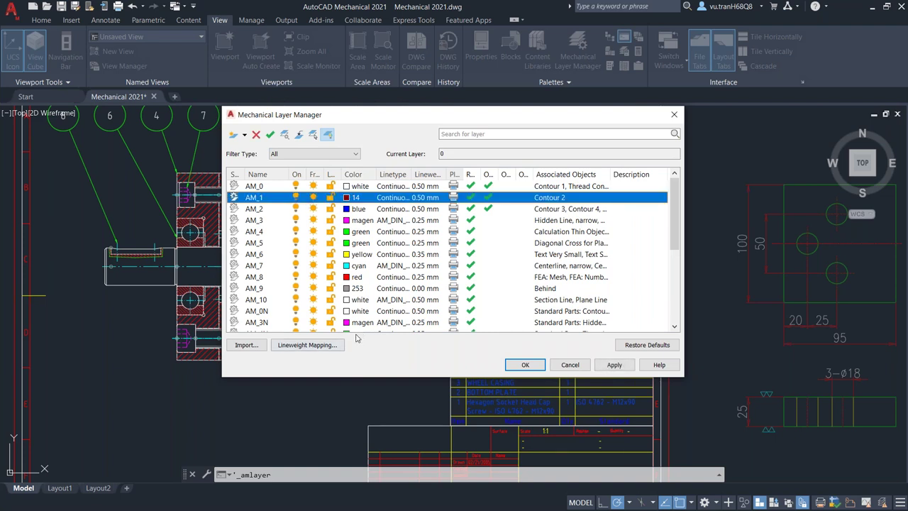
{"action": "key", "text": "alt+Tab"}
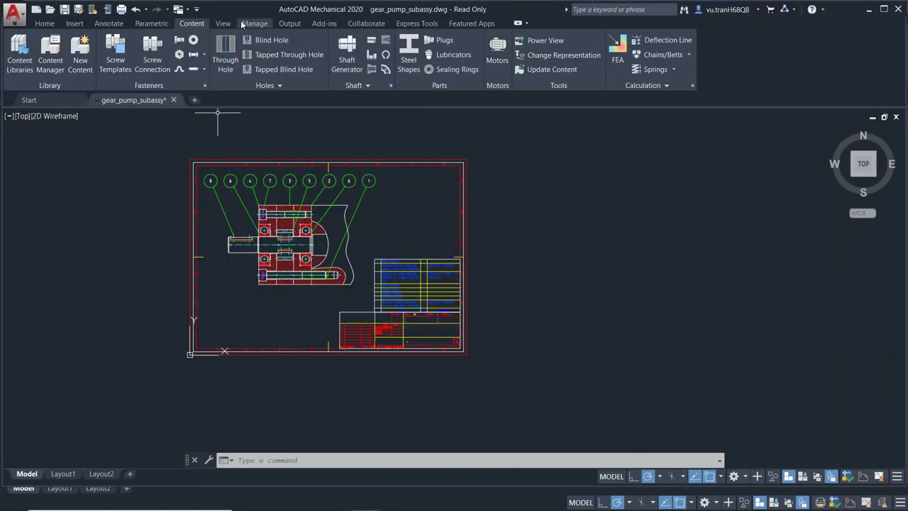
Open the Mechanical Layer Manager in 2020 from the View tools, then switch back to 2021.
{"action": "left_click", "coordinate": [223, 23]}
{"action": "left_click", "coordinate": [561, 62]}
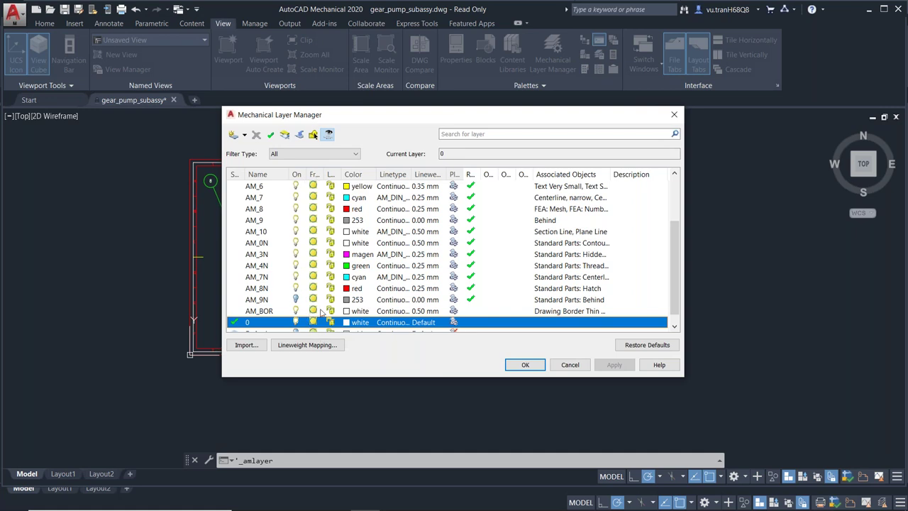
{"action": "key", "text": "alt+Tab"}
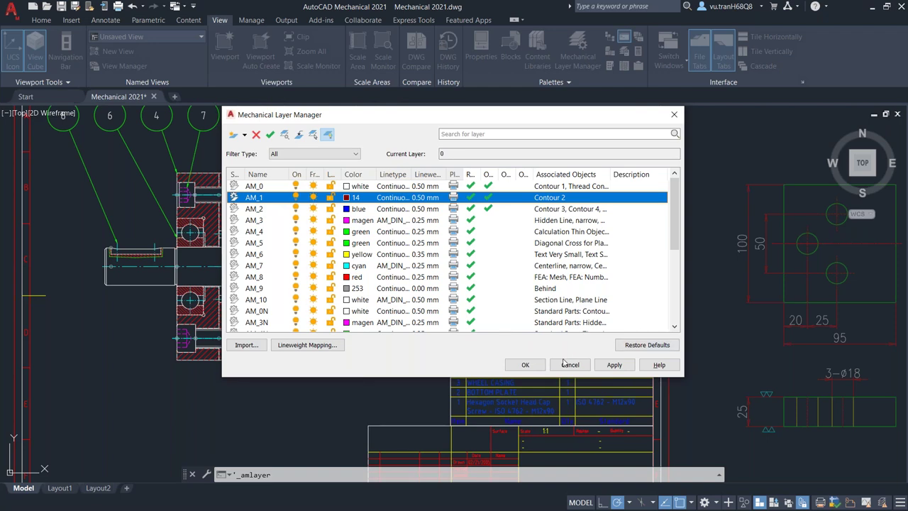
Confirm the Mechanical Layer Manager with OK and bring up the PowerPoint slideshow.
{"action": "left_click", "coordinate": [525, 365]}
{"action": "key", "text": "alt+Tab"}
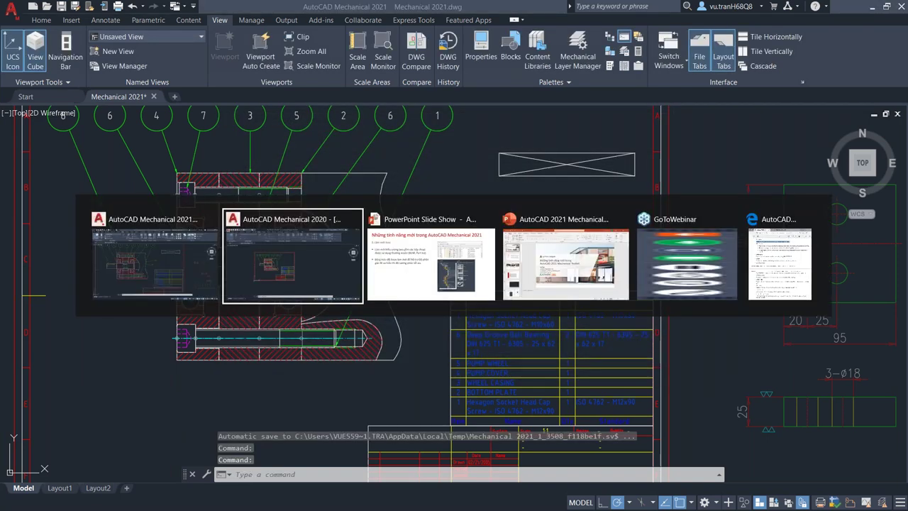
{"action": "key", "text": "alt+Tab"}
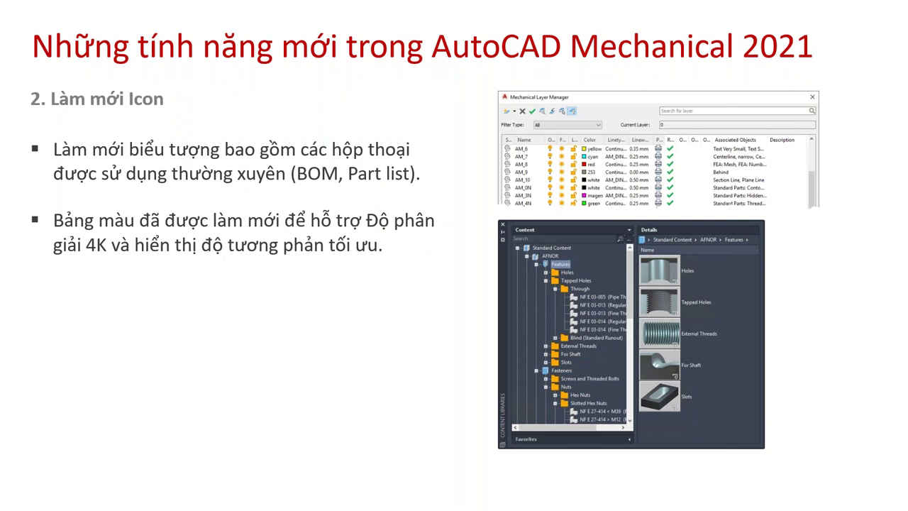
Advance to slide 3 on drawing history and XREF comparison, then return to AutoCAD Mechanical 2021.
{"action": "key", "text": "Right"}
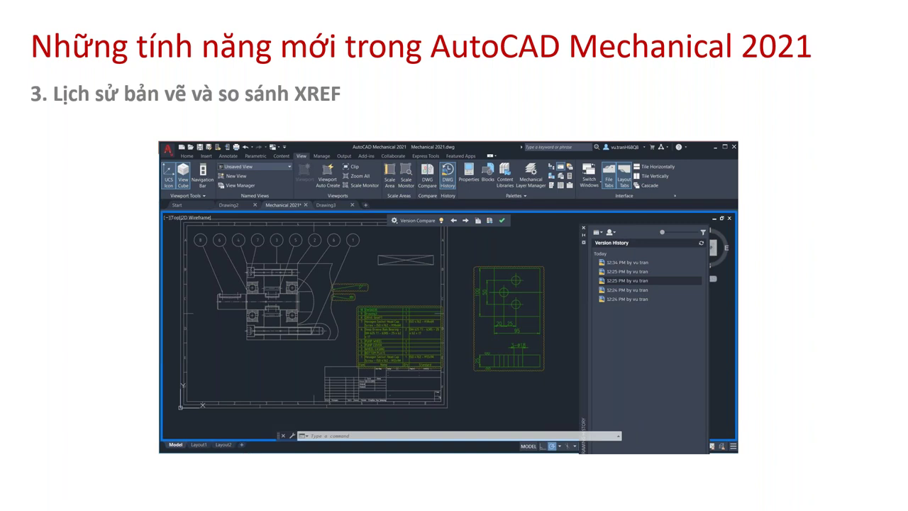
{"action": "key", "text": "alt+Tab"}
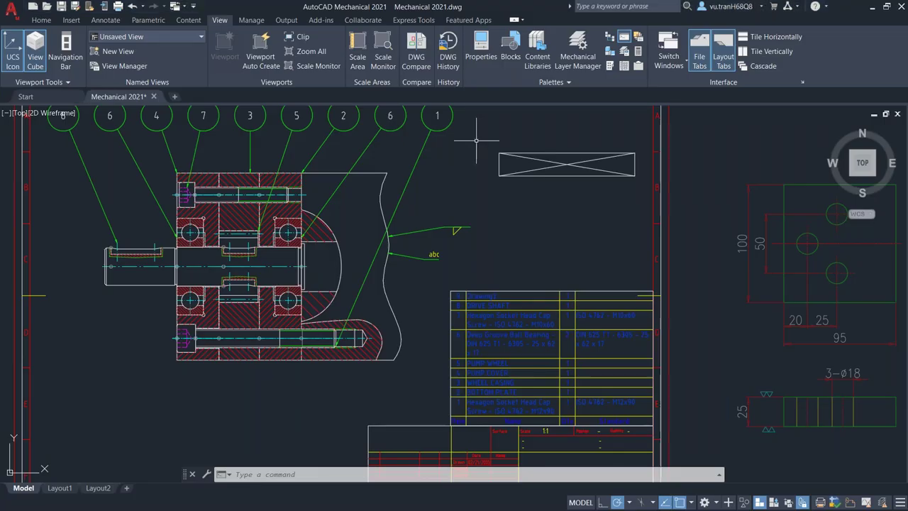
Toggle the DWG History palette on and off in Mechanical 2021.dwg and zoom out to the full sheet.
{"action": "scroll", "coordinate": [353, 174], "scroll_direction": "down", "scroll_amount": 2}
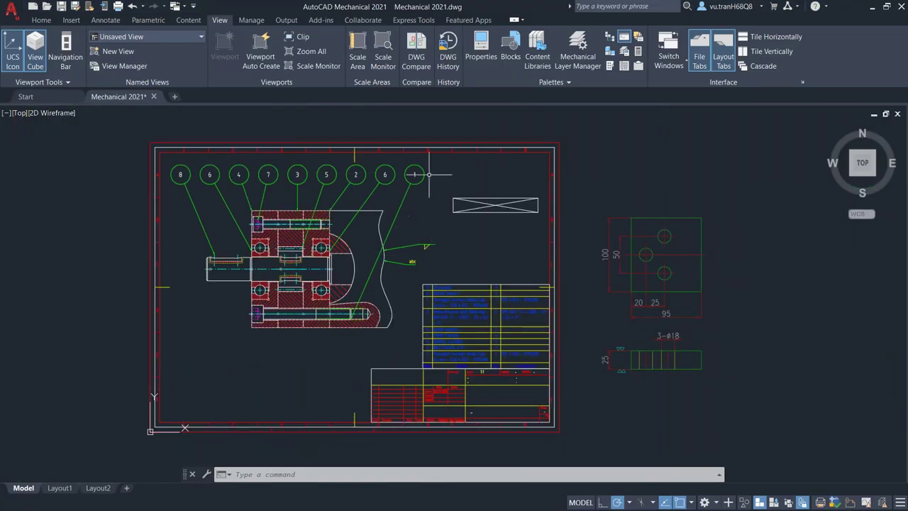
{"action": "left_click", "coordinate": [185, 20]}
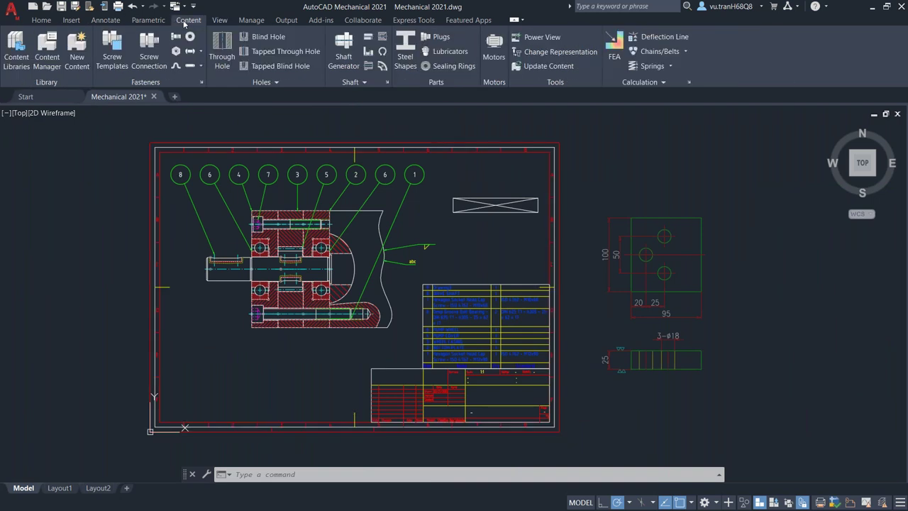
{"action": "left_click", "coordinate": [219, 21]}
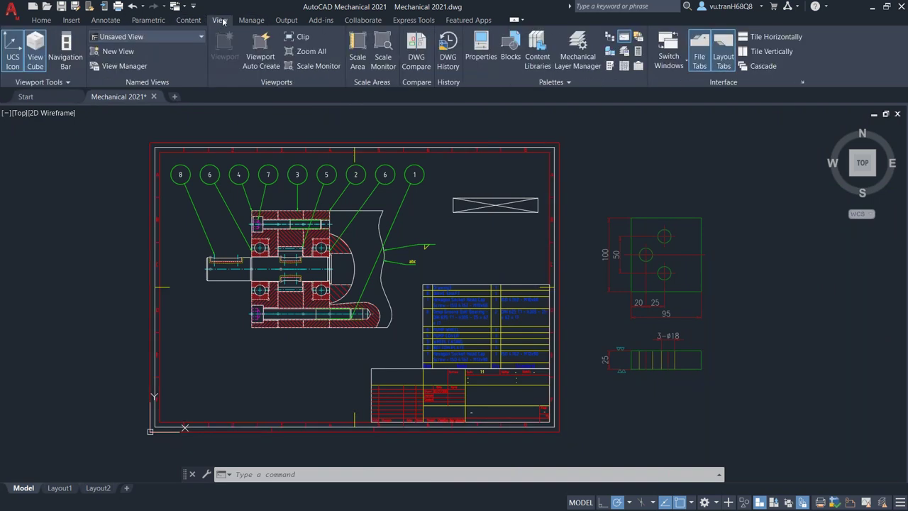
{"action": "left_click", "coordinate": [451, 64]}
{"action": "left_click", "coordinate": [453, 67]}
{"action": "scroll", "coordinate": [377, 243], "scroll_direction": "down", "scroll_amount": 2}
{"action": "scroll", "coordinate": [365, 244], "scroll_direction": "down", "scroll_amount": 4}
{"action": "scroll", "coordinate": [438, 239], "scroll_direction": "up", "scroll_amount": 4}
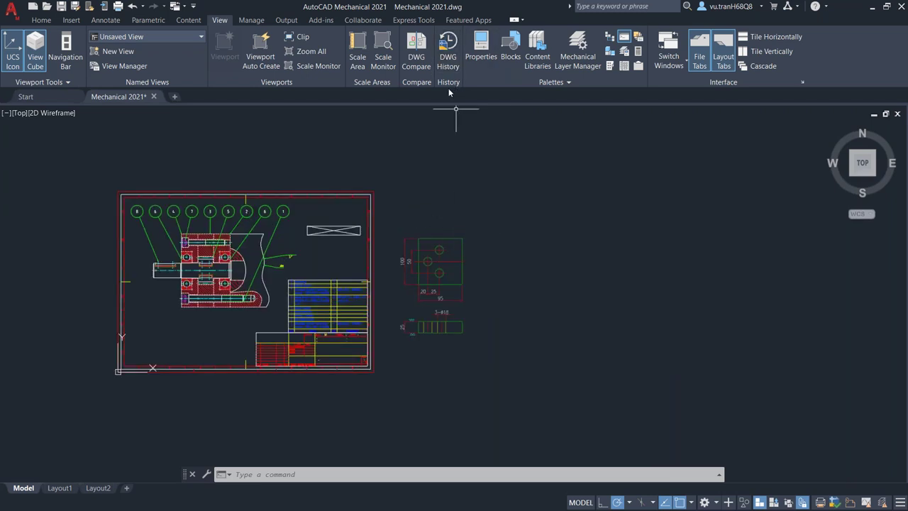
Open DWG History for Mechanical 2021.dwg, briefly opening and closing the date-filter calendar.
{"action": "left_click", "coordinate": [444, 47]}
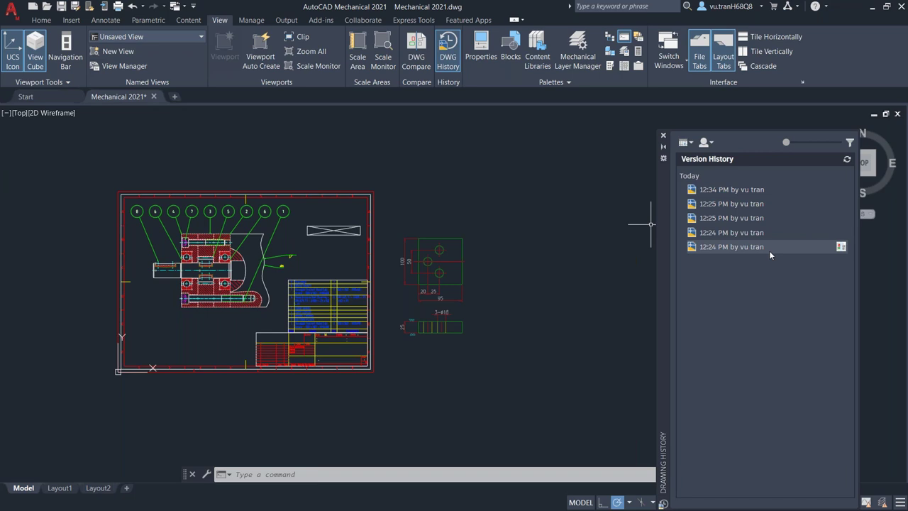
{"action": "left_click", "coordinate": [689, 142]}
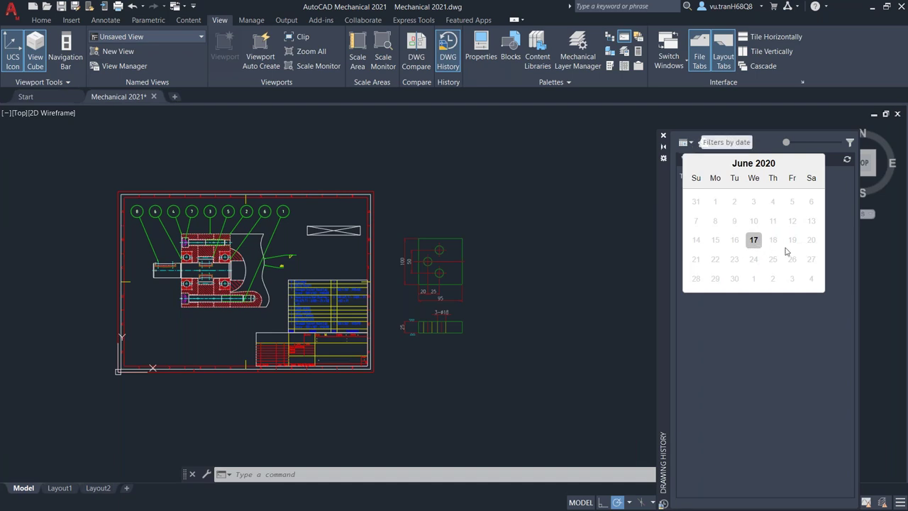
{"action": "left_click", "coordinate": [755, 317]}
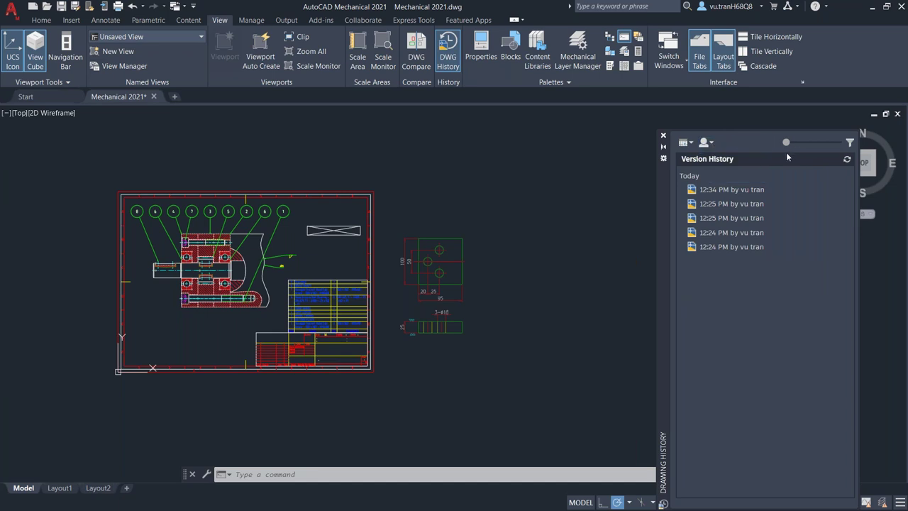
{"action": "mouse_move", "coordinate": [841, 233]}
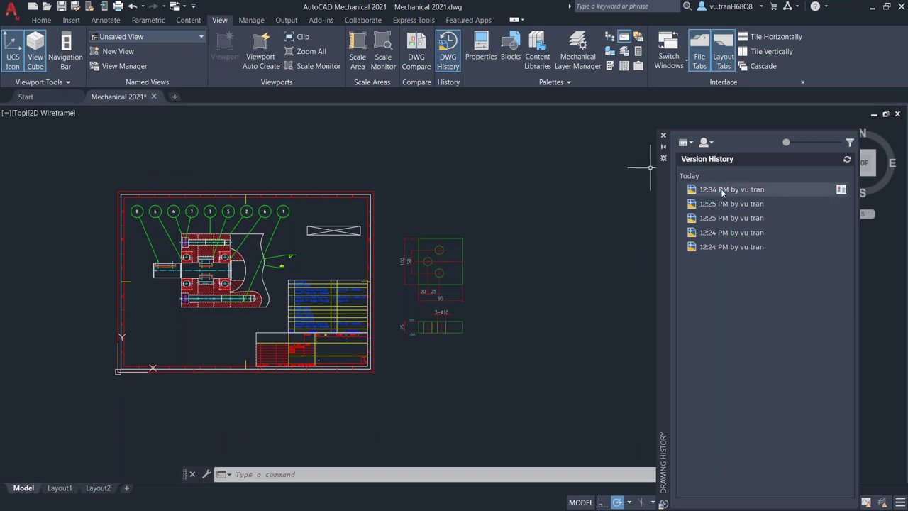
{"action": "mouse_move", "coordinate": [766, 232]}
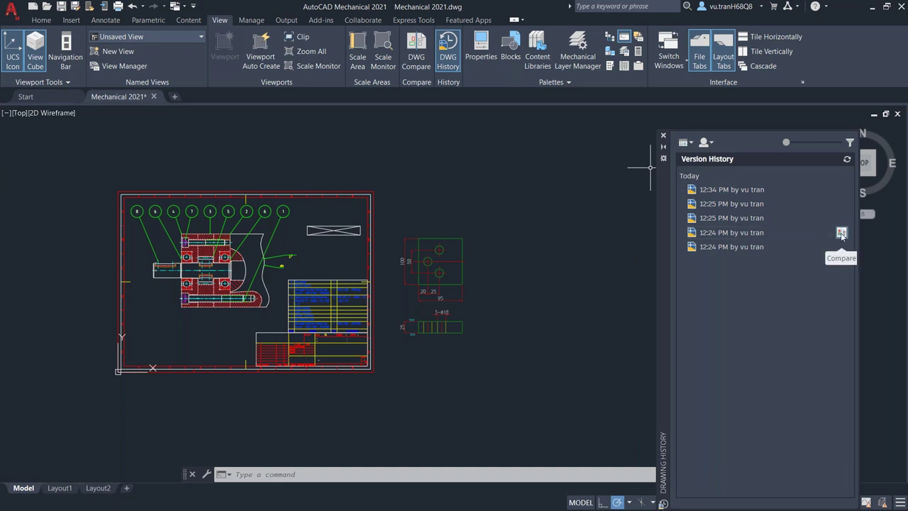
Compare the 12:24 PM saved version with the current drawing and zoom into the clouded differences.
{"action": "left_click", "coordinate": [841, 234]}
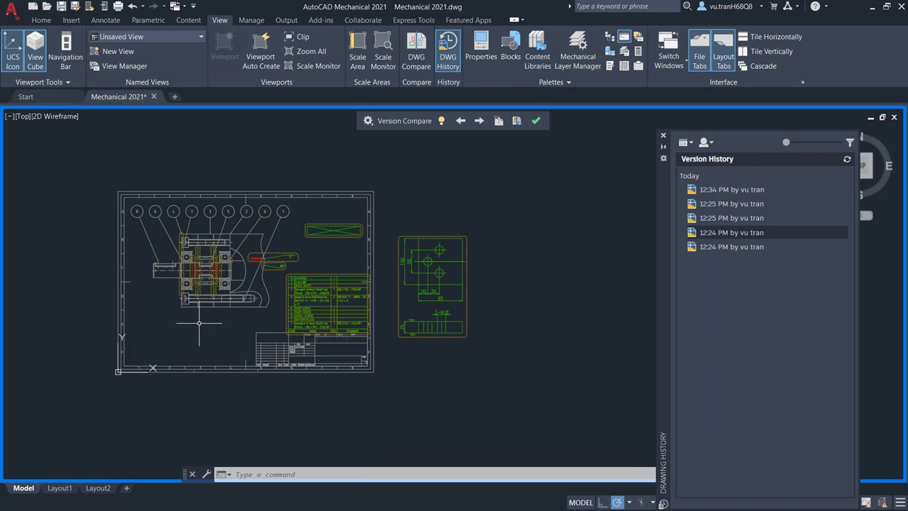
{"action": "scroll", "coordinate": [208, 312], "scroll_direction": "up", "scroll_amount": 2}
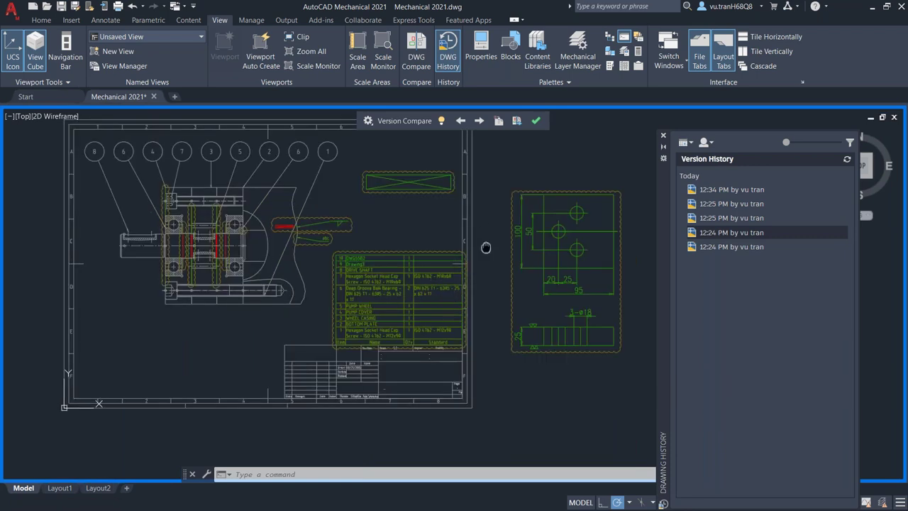
{"action": "middle_click_drag", "start_coordinate": [489, 248], "coordinate": [442, 268]}
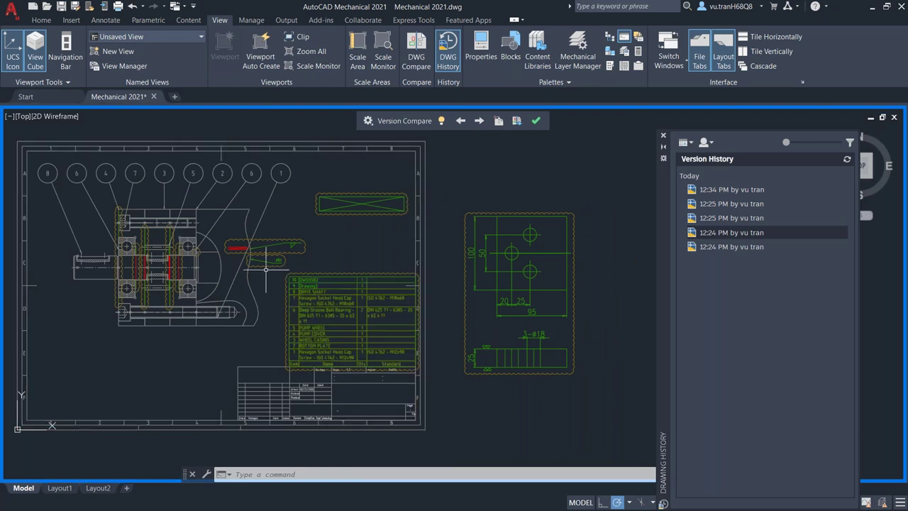
{"action": "scroll", "coordinate": [146, 275], "scroll_direction": "up", "scroll_amount": 5}
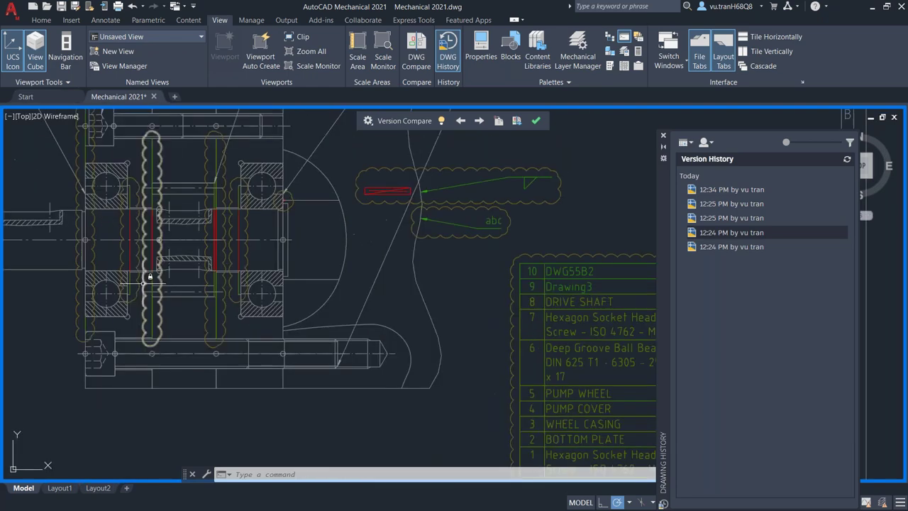
{"action": "scroll", "coordinate": [241, 294], "scroll_direction": "down", "scroll_amount": 2}
{"action": "scroll", "coordinate": [245, 297], "scroll_direction": "down", "scroll_amount": 3}
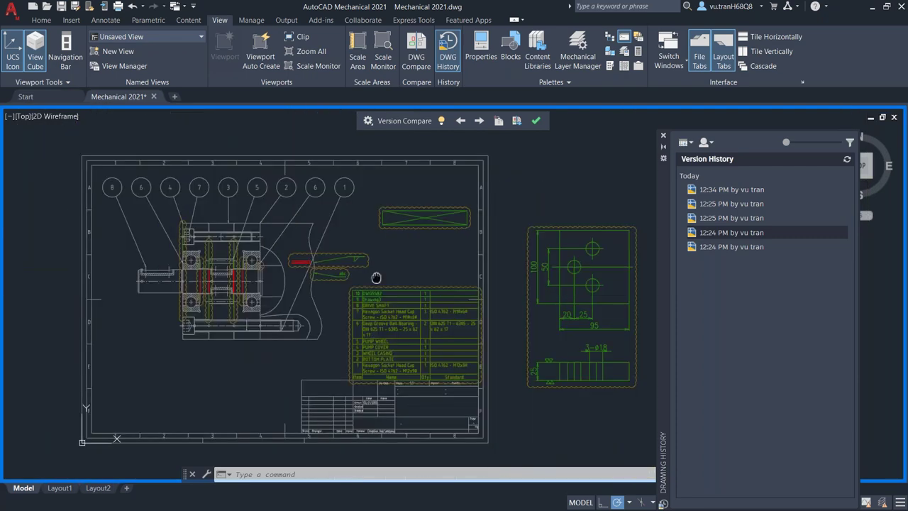
{"action": "scroll", "coordinate": [320, 276], "scroll_direction": "up", "scroll_amount": 1}
{"action": "scroll", "coordinate": [196, 276], "scroll_direction": "up", "scroll_amount": 2}
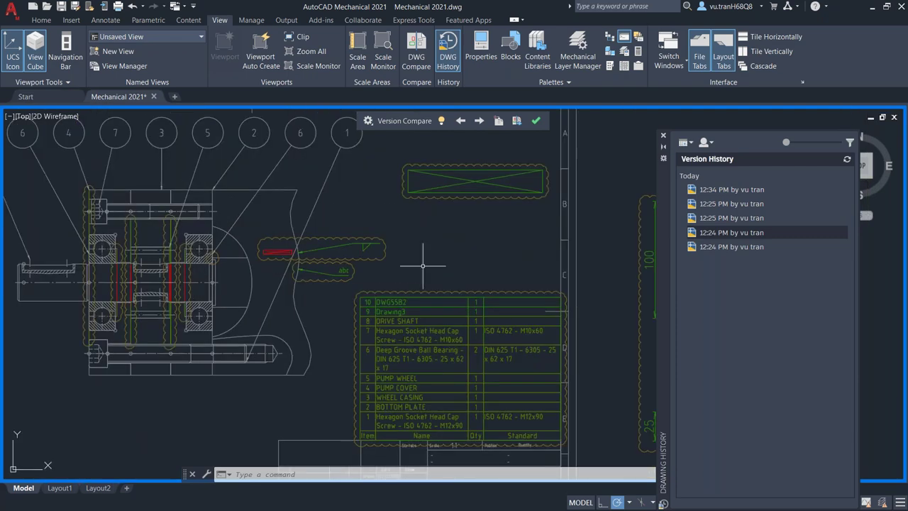
Pan to the right-hand detail drawing and open the comparison display settings.
{"action": "middle_click_drag", "start_coordinate": [405, 265], "coordinate": [307, 262]}
{"action": "scroll", "coordinate": [349, 262], "scroll_direction": "down", "scroll_amount": 2}
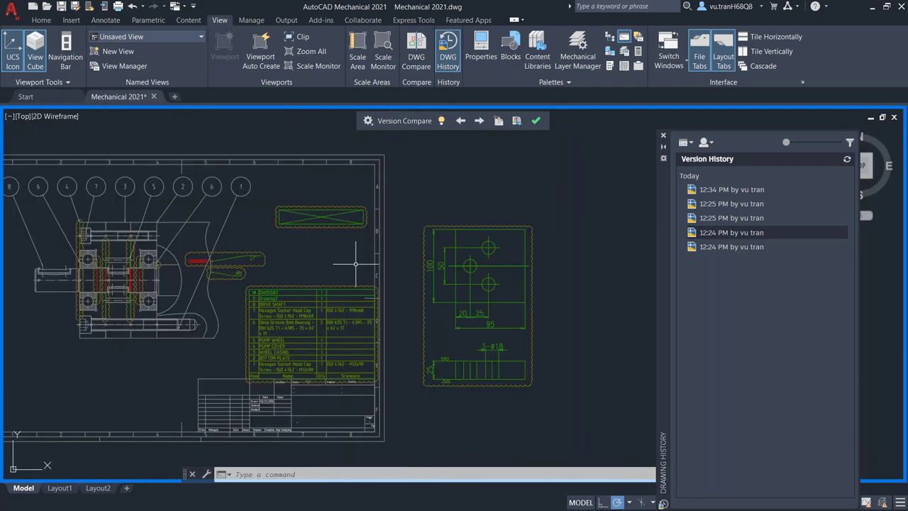
{"action": "left_click", "coordinate": [368, 122]}
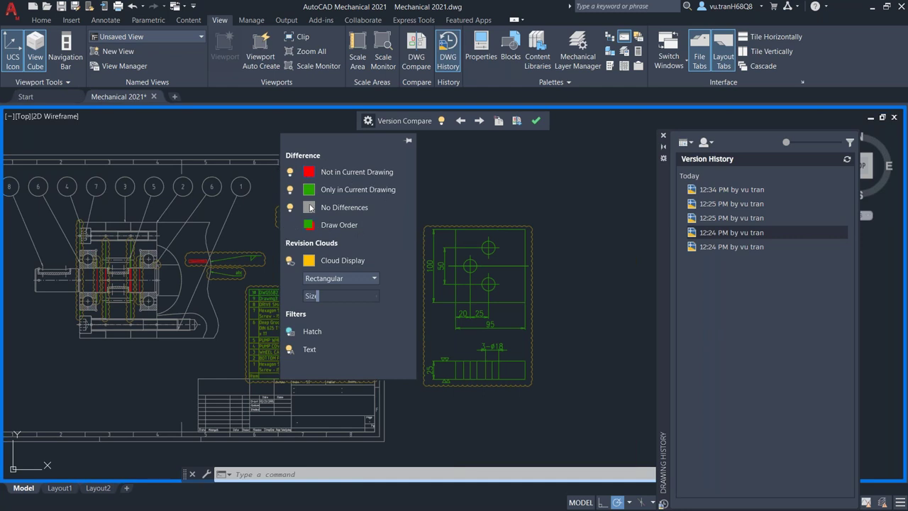
Review the Not in Current Drawing colour and Rectangular cloud shape unchanged, then close settings.
{"action": "left_click", "coordinate": [308, 173]}
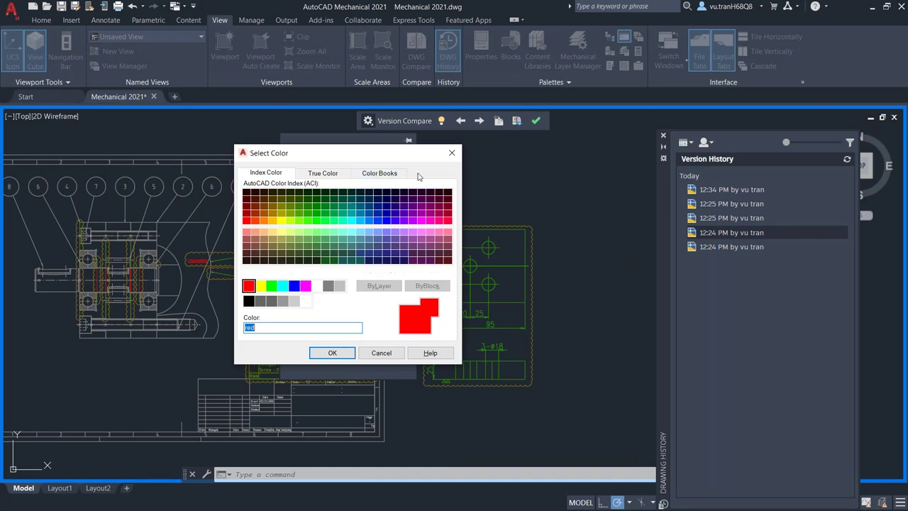
{"action": "left_click", "coordinate": [453, 154]}
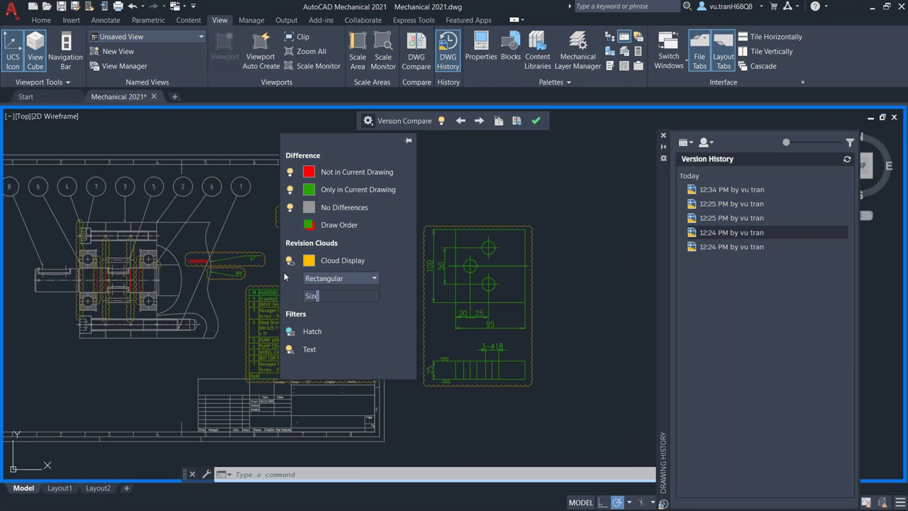
{"action": "left_click", "coordinate": [369, 280]}
{"action": "left_click", "coordinate": [351, 291]}
{"action": "left_click", "coordinate": [501, 151]}
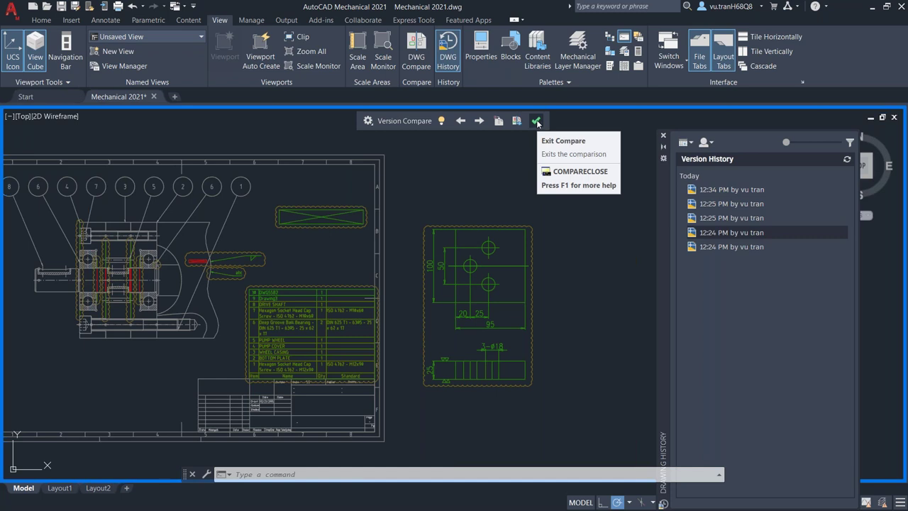
Exit the version comparison and switch over to the PowerPoint slide show.
{"action": "left_click", "coordinate": [537, 122]}
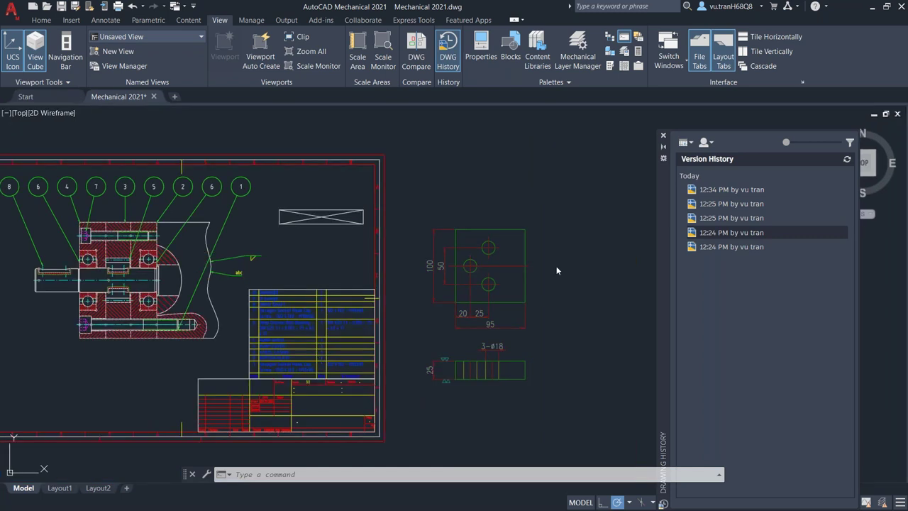
{"action": "scroll", "coordinate": [558, 308], "scroll_direction": "down", "scroll_amount": 2}
{"action": "scroll", "coordinate": [546, 313], "scroll_direction": "up", "scroll_amount": 2}
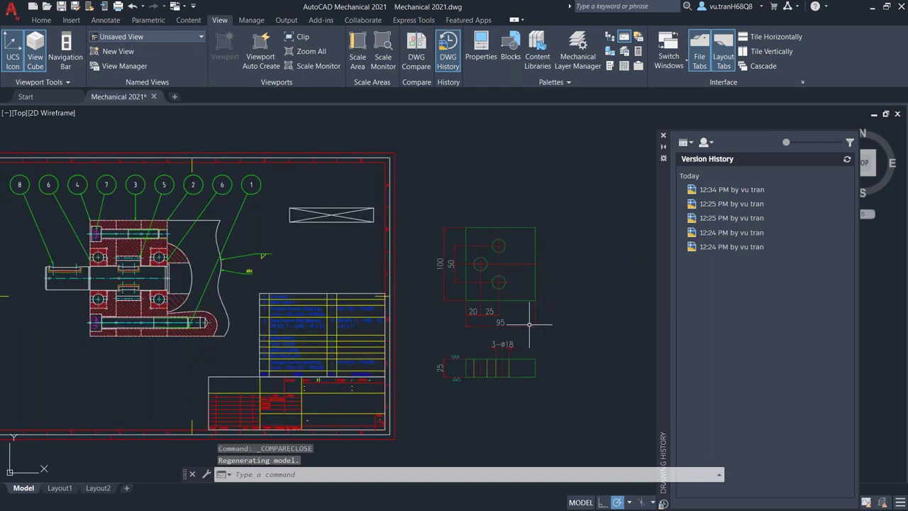
{"action": "mouse_move", "coordinate": [433, 329]}
{"action": "middle_mouse_down"}
{"action": "mouse_move", "coordinate": [445, 292]}
{"action": "mouse_move", "coordinate": [445, 305]}
{"action": "middle_mouse_up"}
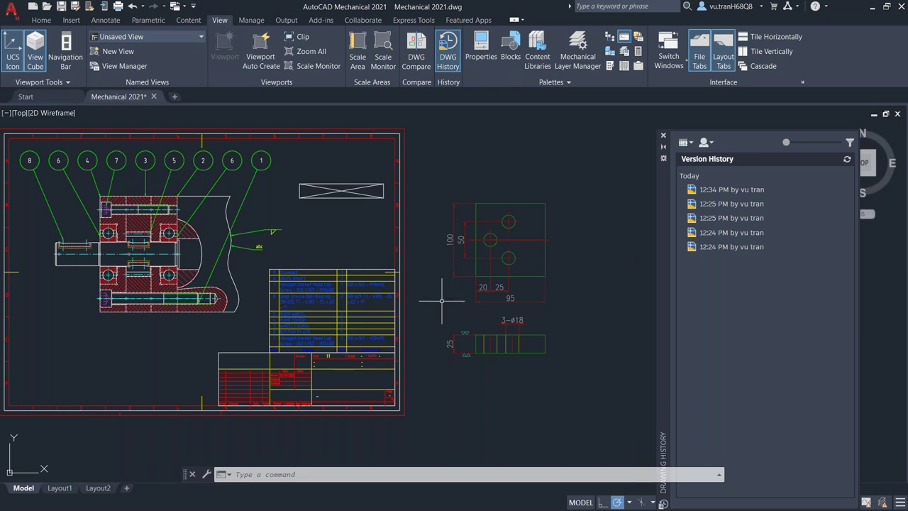
{"action": "key", "text": "alt+Tab"}
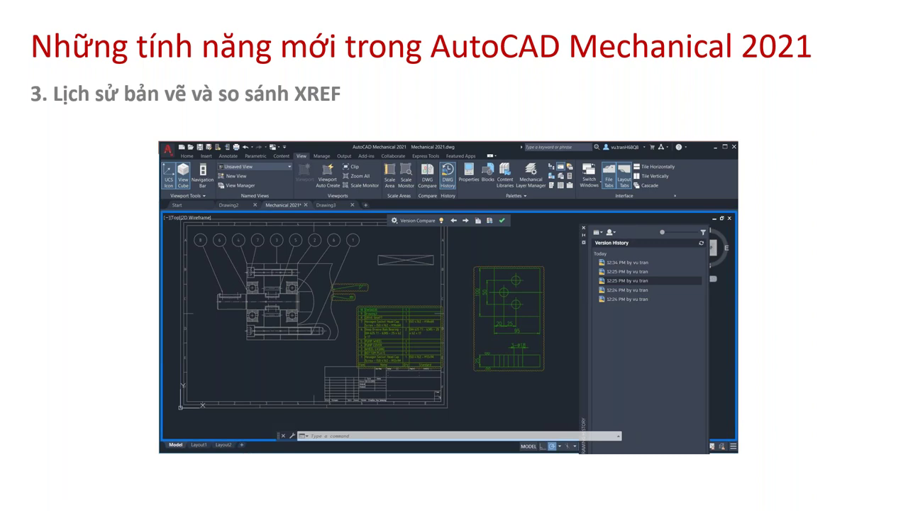
Return to the AutoCAD drawing, clear pending commands, and pan to fit the whole sheet.
{"action": "key", "text": "alt+Tab"}
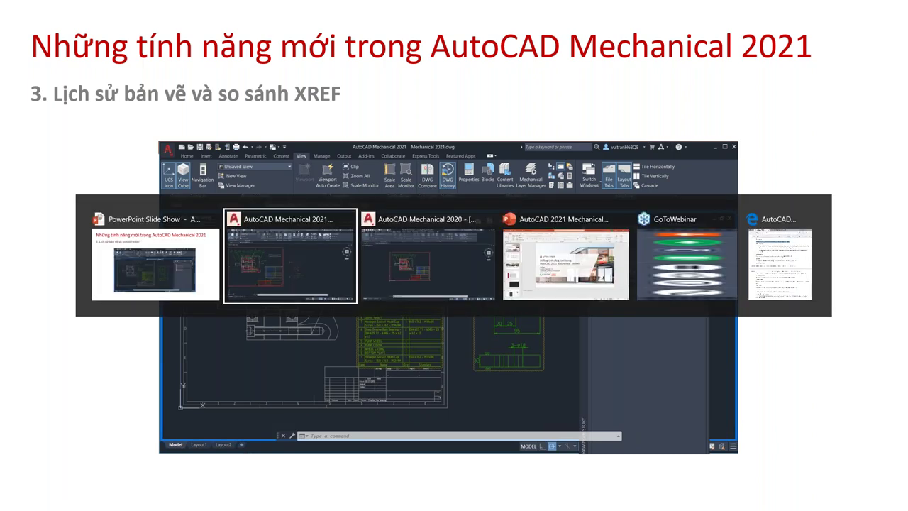
{"action": "key", "text": "Escape"}
{"action": "key", "text": "Escape"}
{"action": "key", "text": "Escape"}
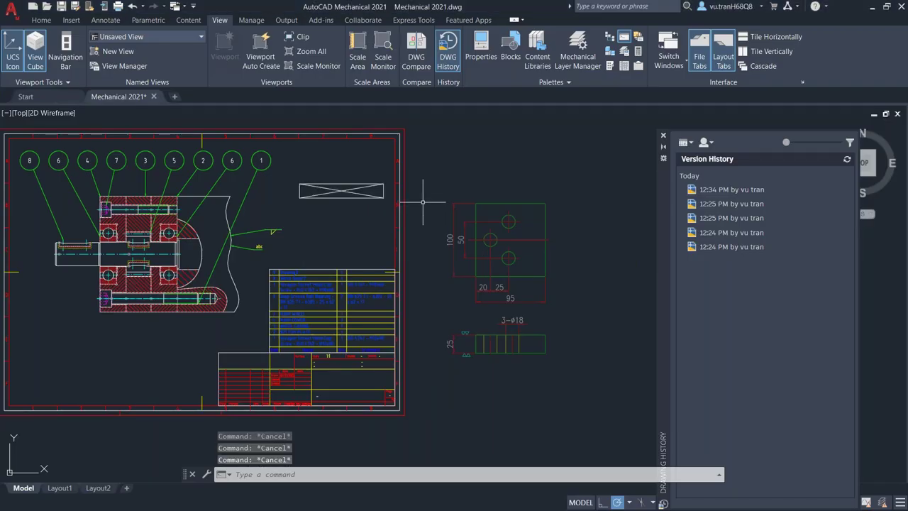
{"action": "scroll", "coordinate": [423, 204], "scroll_direction": "down", "scroll_amount": 2}
{"action": "middle_click_drag", "start_coordinate": [408, 219], "coordinate": [457, 219]}
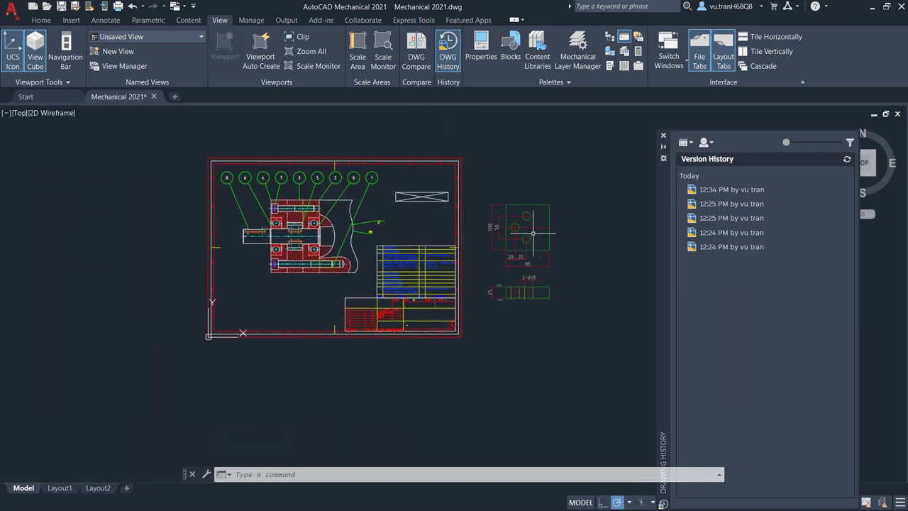
{"action": "middle_click_drag", "start_coordinate": [471, 222], "coordinate": [371, 215]}
{"action": "middle_click_drag", "start_coordinate": [499, 215], "coordinate": [487, 214]}
{"action": "type", "text": "me"}
{"action": "key", "text": "Escape"}
Using XREF, attach Drawing3 from Desktop > Mechanical Blocks as an external reference.
{"action": "type", "text": "xref"}
{"action": "key", "text": "Return"}
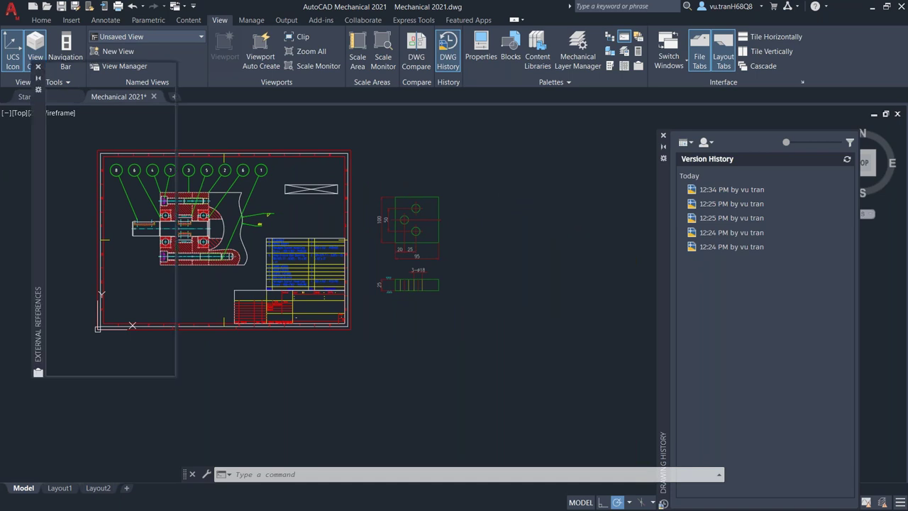
{"action": "left_click", "coordinate": [58, 76]}
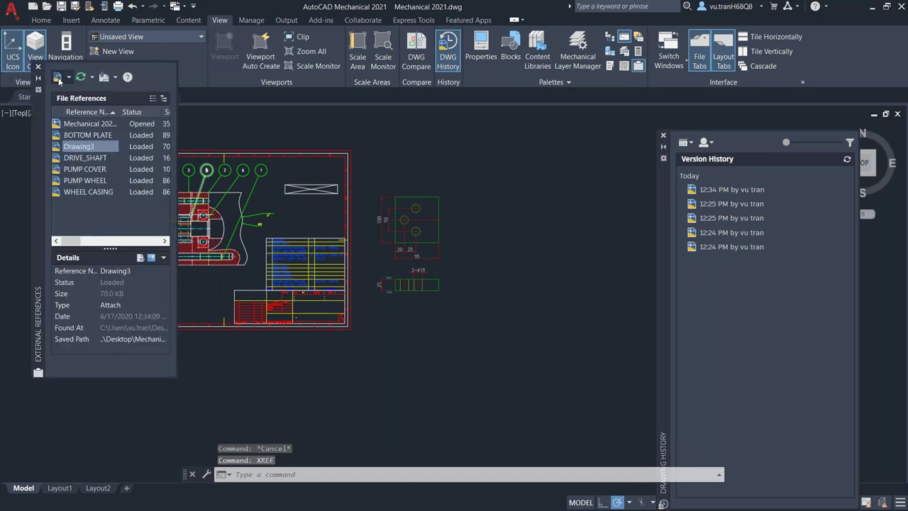
{"action": "left_click", "coordinate": [290, 218]}
{"action": "scroll", "coordinate": [408, 262], "scroll_direction": "right", "scroll_amount": 2}
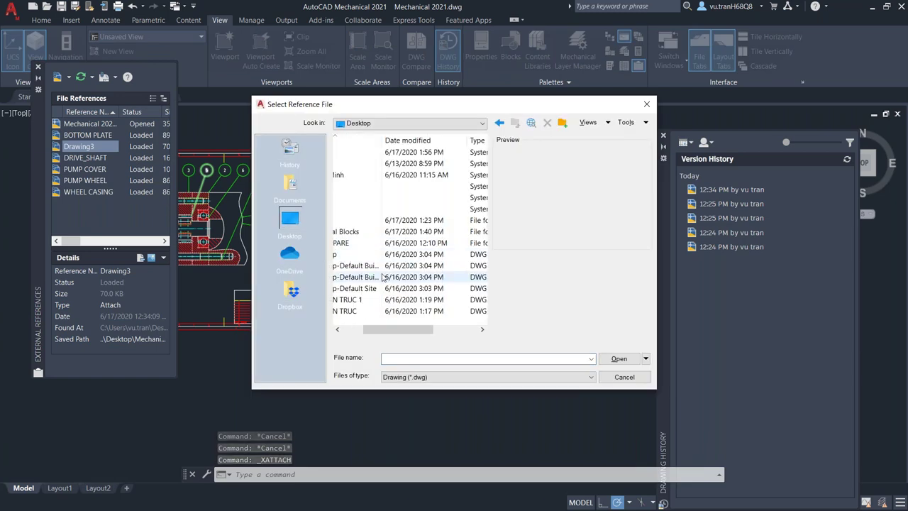
{"action": "scroll", "coordinate": [409, 262], "scroll_direction": "left", "scroll_amount": 2}
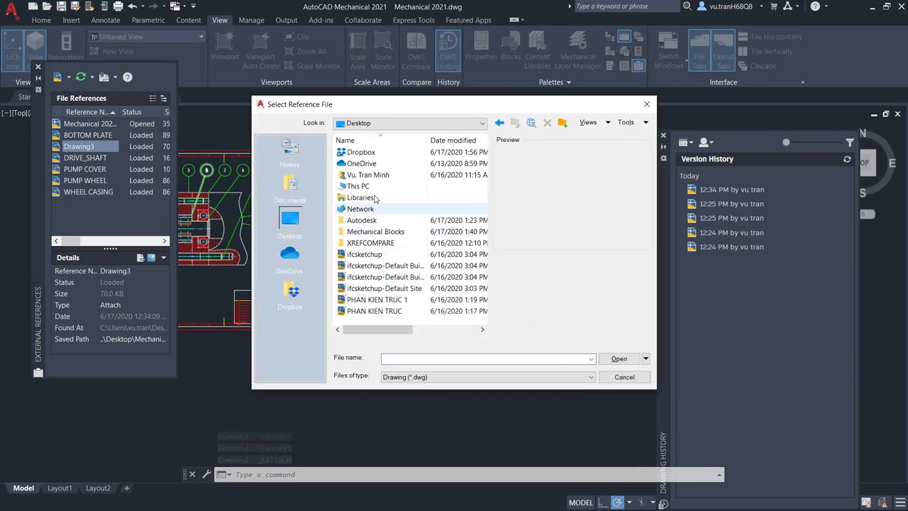
{"action": "left_click", "coordinate": [368, 233]}
{"action": "double_click", "coordinate": [368, 233]}
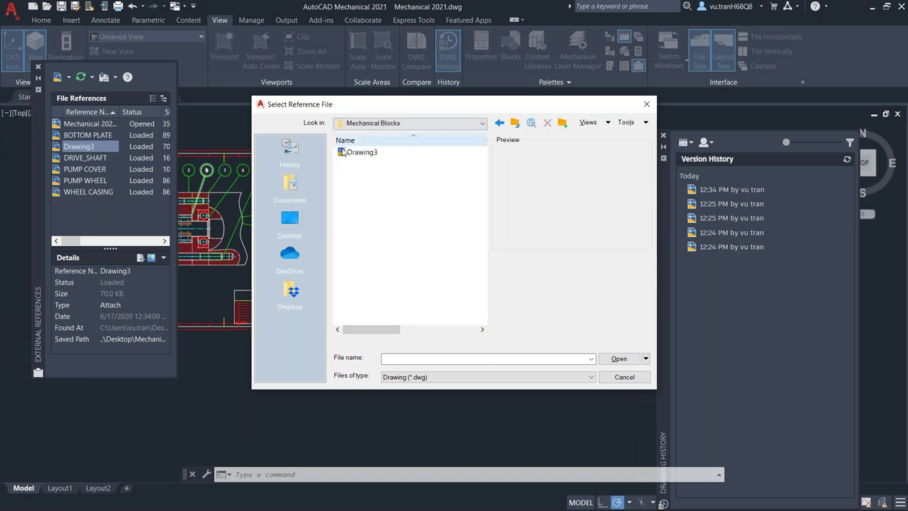
{"action": "left_click", "coordinate": [362, 152]}
{"action": "left_click", "coordinate": [624, 359]}
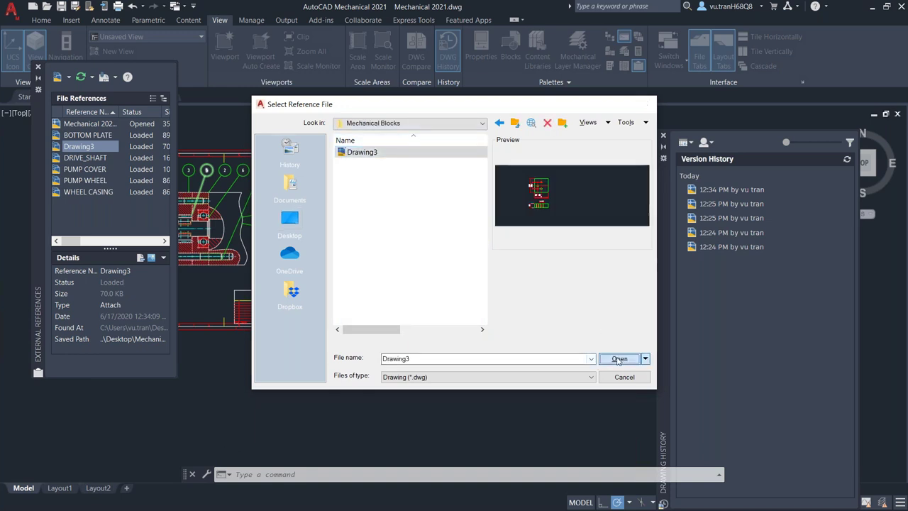
{"action": "left_click", "coordinate": [506, 376]}
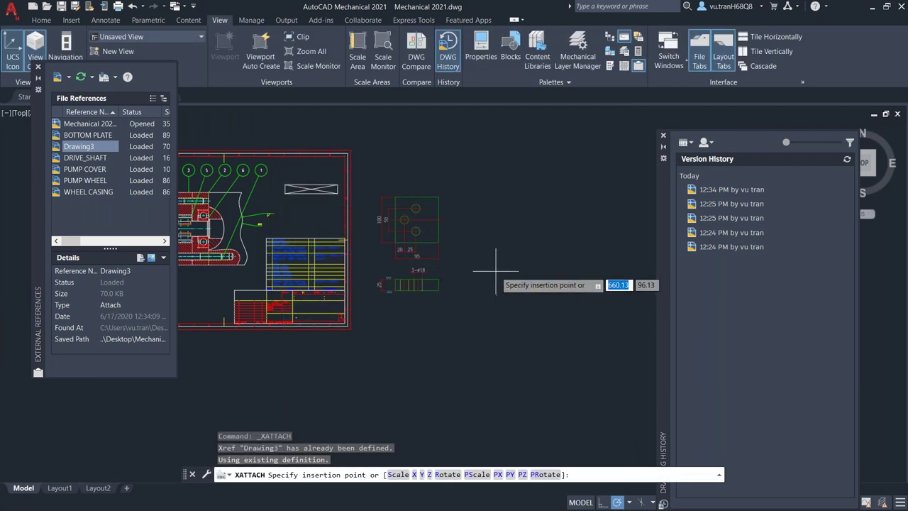
Place the Drawing3 reference in the drawing.
{"action": "left_click", "coordinate": [38, 67]}
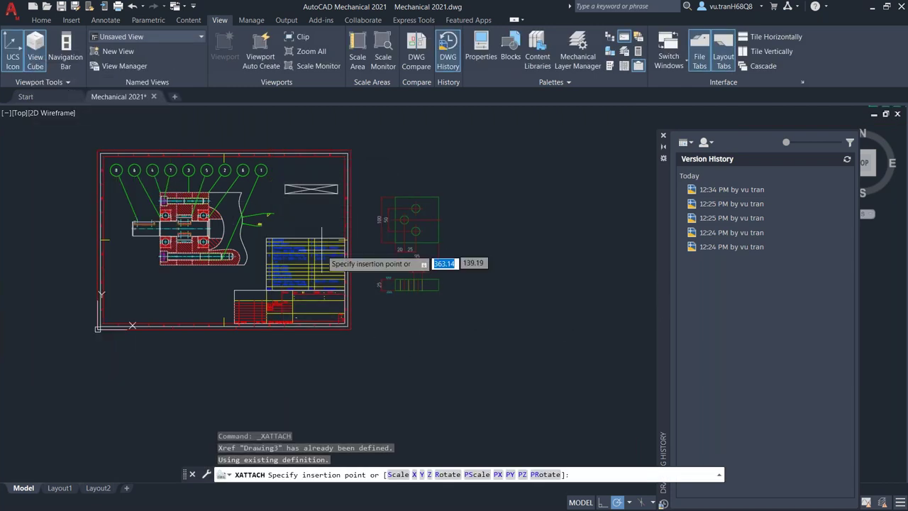
{"action": "scroll", "coordinate": [255, 290], "scroll_direction": "down", "scroll_amount": 2}
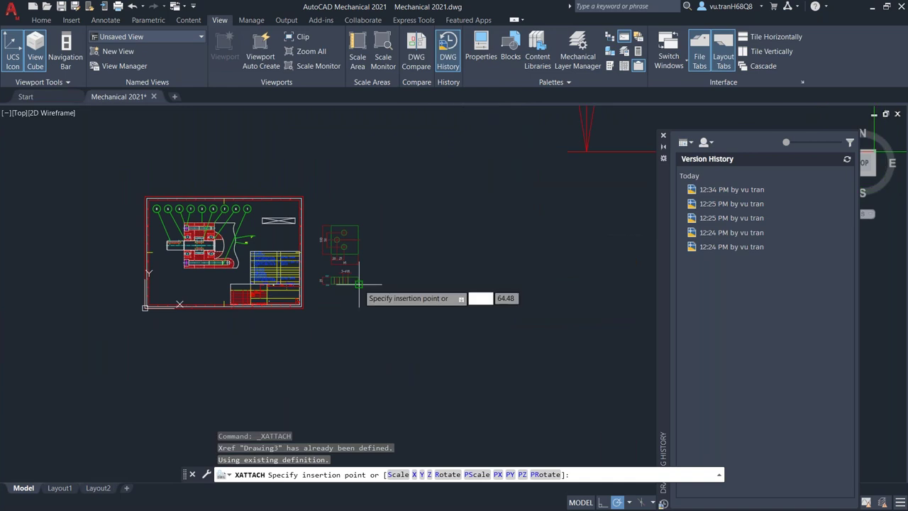
{"action": "left_click", "coordinate": [325, 291]}
{"action": "scroll", "coordinate": [308, 300], "scroll_direction": "down", "scroll_amount": 3}
{"action": "scroll", "coordinate": [244, 304], "scroll_direction": "down", "scroll_amount": 3}
{"action": "scroll", "coordinate": [425, 344], "scroll_direction": "up", "scroll_amount": 3}
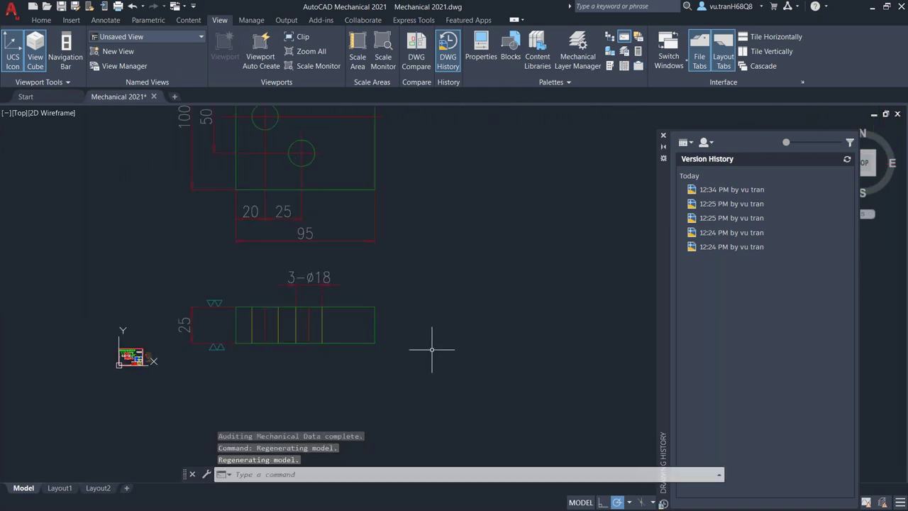
Scale the Drawing3 reference down to a much smaller size.
{"action": "left_click", "coordinate": [284, 247]}
{"action": "type", "text": "sc"}
{"action": "key", "text": "Return"}
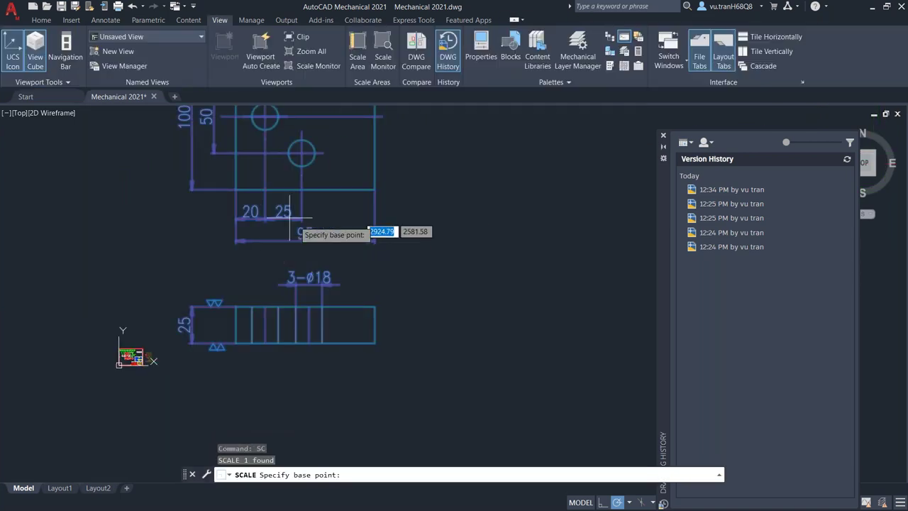
{"action": "left_click", "coordinate": [295, 303]}
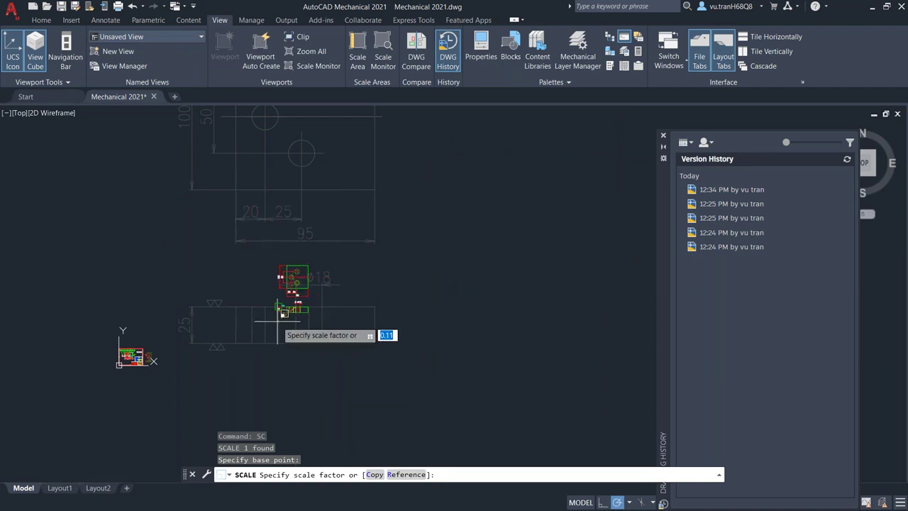
{"action": "left_click", "coordinate": [275, 318]}
Move the shrunken Drawing3 reference beside the main sheet and select it.
{"action": "left_click", "coordinate": [251, 235]}
{"action": "left_click", "coordinate": [368, 331]}
{"action": "type", "text": "m"}
{"action": "key", "text": "Return"}
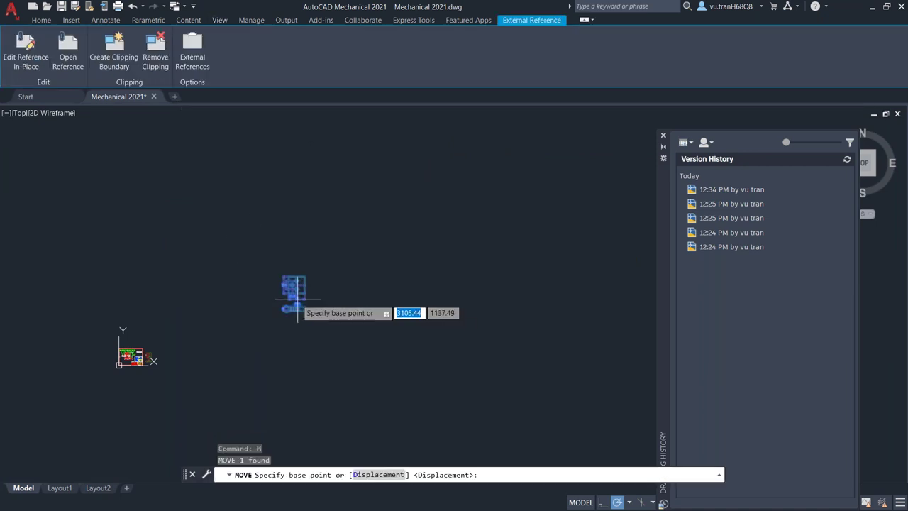
{"action": "left_click", "coordinate": [297, 301]}
{"action": "scroll", "coordinate": [160, 372], "scroll_direction": "up", "scroll_amount": 2}
{"action": "scroll", "coordinate": [160, 372], "scroll_direction": "up", "scroll_amount": 5}
{"action": "scroll", "coordinate": [212, 348], "scroll_direction": "down", "scroll_amount": 3}
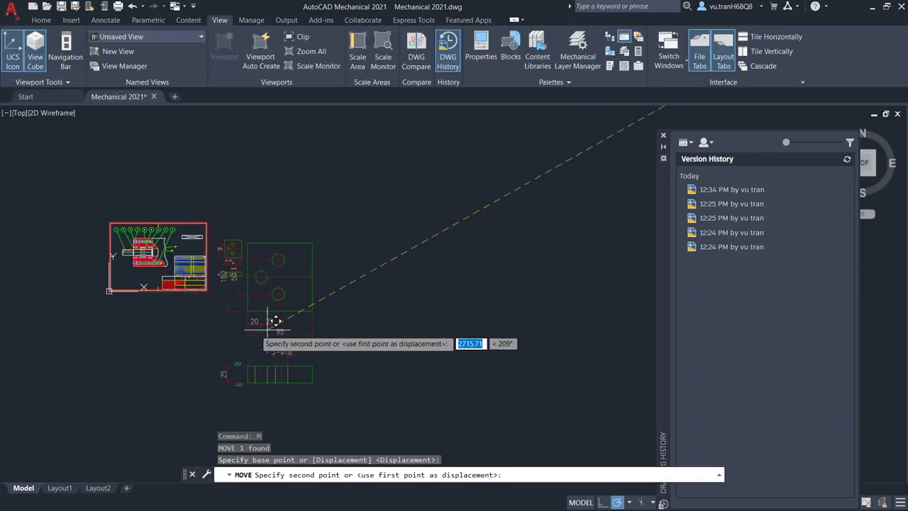
{"action": "left_click", "coordinate": [323, 284]}
{"action": "scroll", "coordinate": [324, 283], "scroll_direction": "up", "scroll_amount": 2}
{"action": "scroll", "coordinate": [327, 261], "scroll_direction": "down", "scroll_amount": 4}
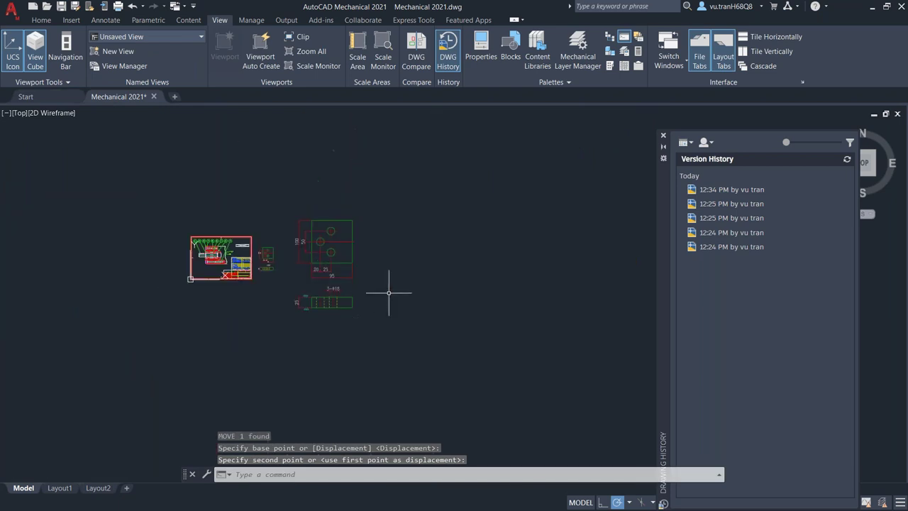
{"action": "left_click", "coordinate": [338, 260]}
{"action": "left_click", "coordinate": [300, 278]}
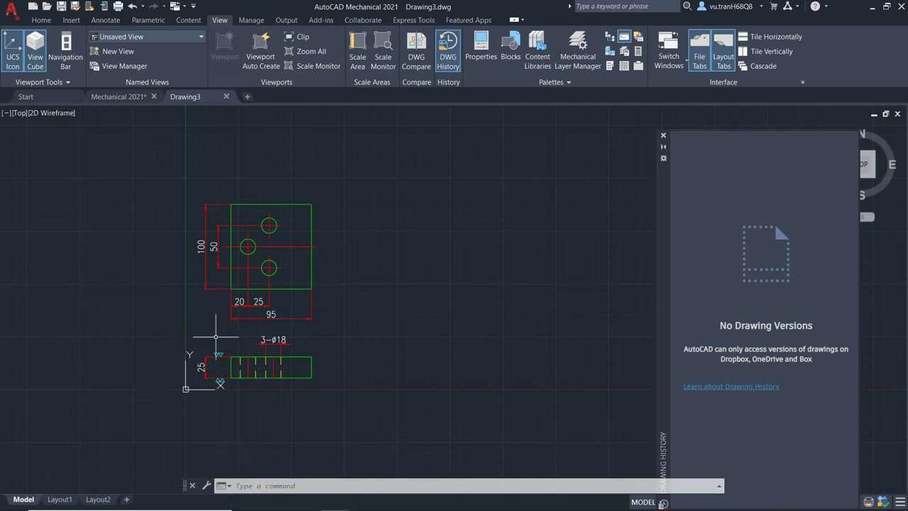
In Drawing3, draw a rectangle between the plate's two views.
{"action": "scroll", "coordinate": [202, 332], "scroll_direction": "up", "scroll_amount": 2}
{"action": "middle_click_drag", "start_coordinate": [239, 283], "coordinate": [224, 315]}
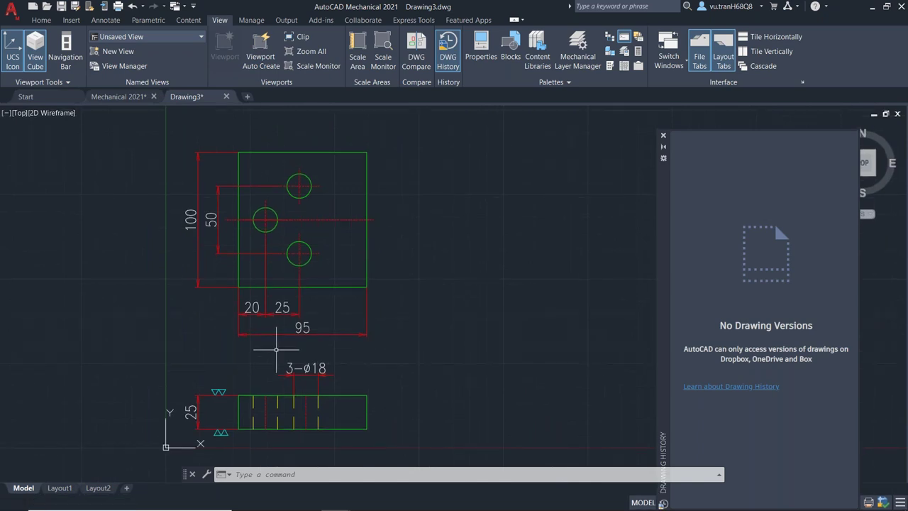
{"action": "type", "text": "c"}
{"action": "key", "text": "Return"}
{"action": "key", "text": "Escape"}
{"action": "type", "text": "rec"}
{"action": "key", "text": "Return"}
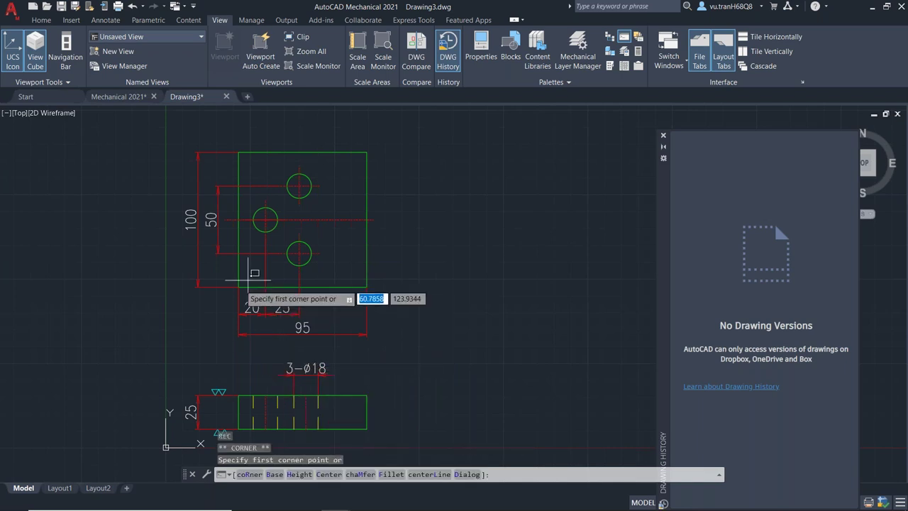
{"action": "left_click", "coordinate": [131, 304]}
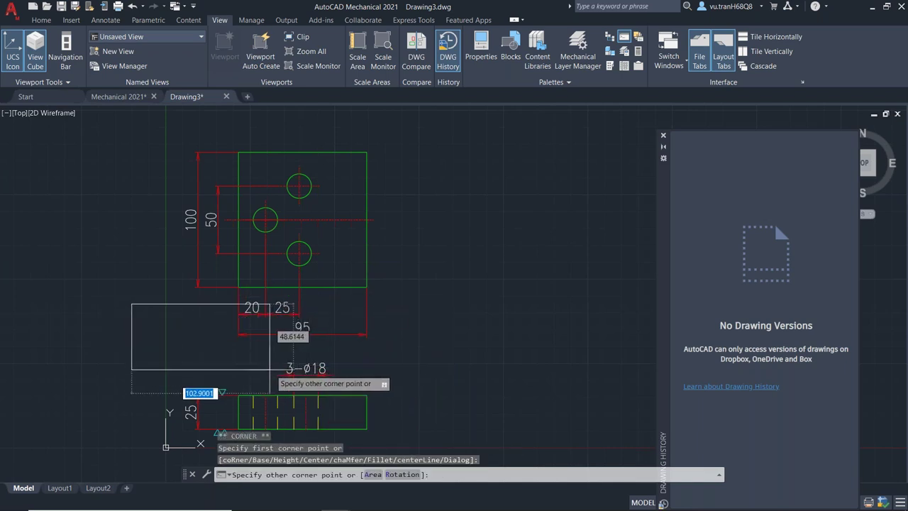
{"action": "left_click", "coordinate": [275, 370]}
Save Drawing3 and close the Drawing History palette.
{"action": "scroll", "coordinate": [406, 294], "scroll_direction": "down", "scroll_amount": 3}
{"action": "scroll", "coordinate": [407, 293], "scroll_direction": "down", "scroll_amount": 2}
{"action": "scroll", "coordinate": [406, 294], "scroll_direction": "up", "scroll_amount": 2}
{"action": "scroll", "coordinate": [406, 293], "scroll_direction": "up", "scroll_amount": 3}
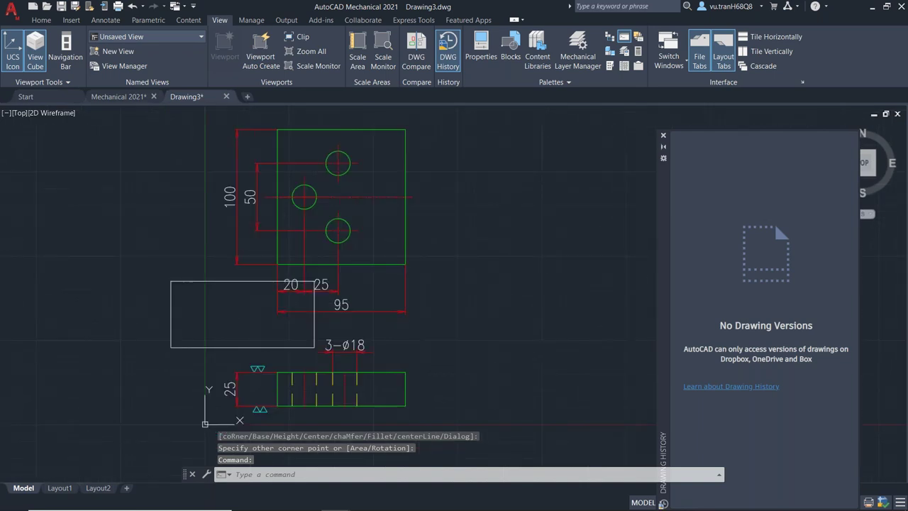
{"action": "key", "text": "ctrl+s"}
{"action": "left_click", "coordinate": [664, 136]}
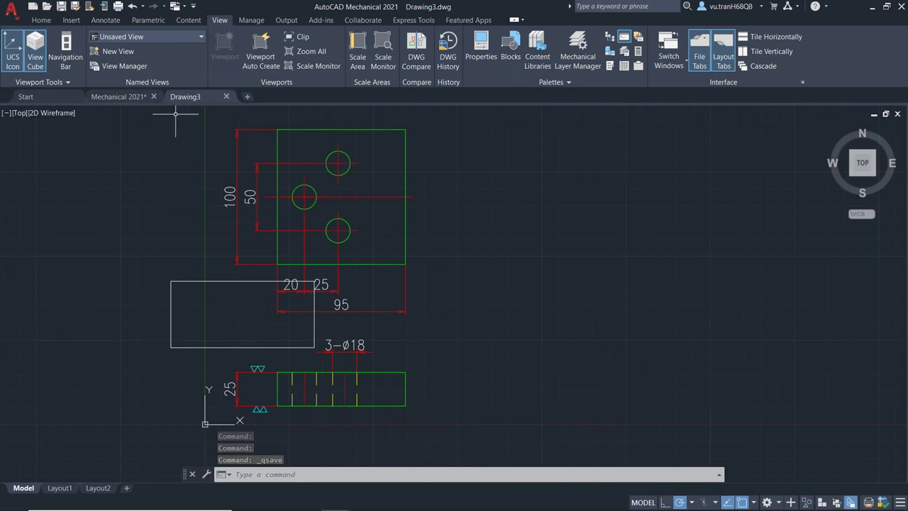
{"action": "mouse_move", "coordinate": [117, 96]}
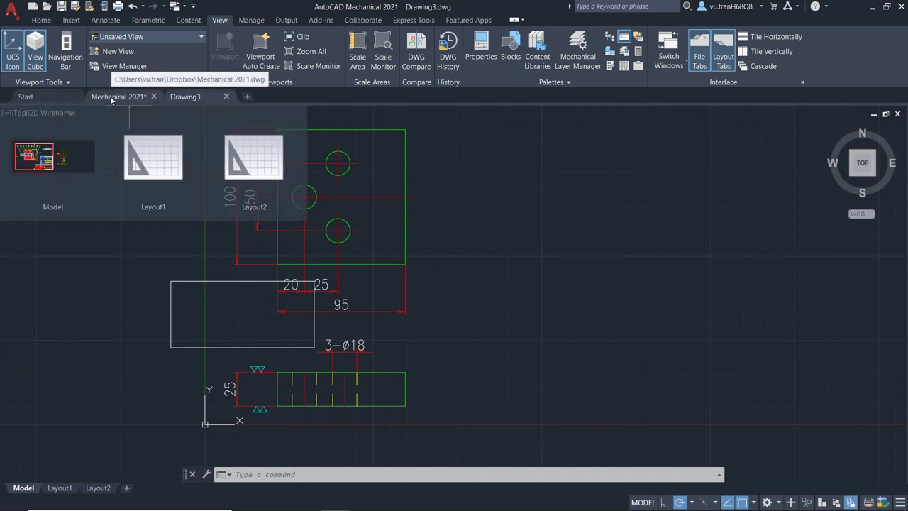
Switch back to the Mechanical 2021 drawing tab to pick up the modified Drawing3 reference.
{"action": "left_click", "coordinate": [110, 97]}
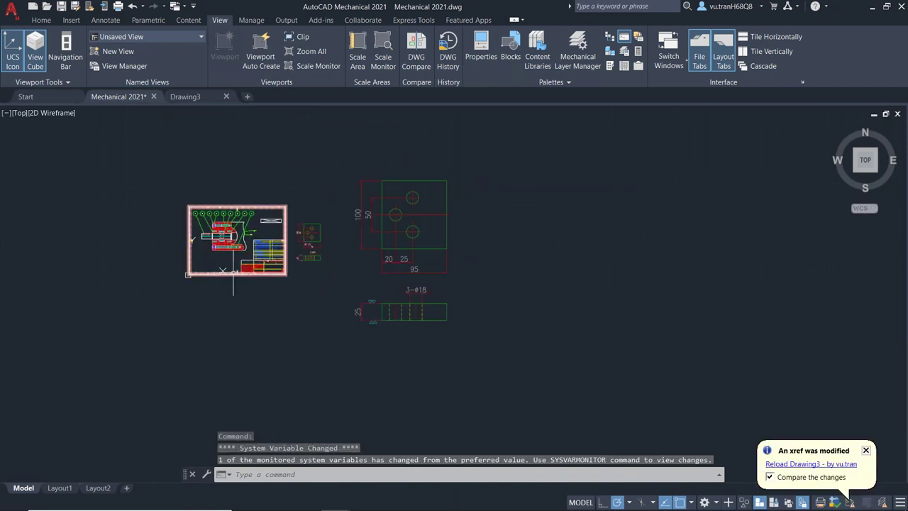
{"action": "scroll", "coordinate": [389, 238], "scroll_direction": "up", "scroll_amount": 4}
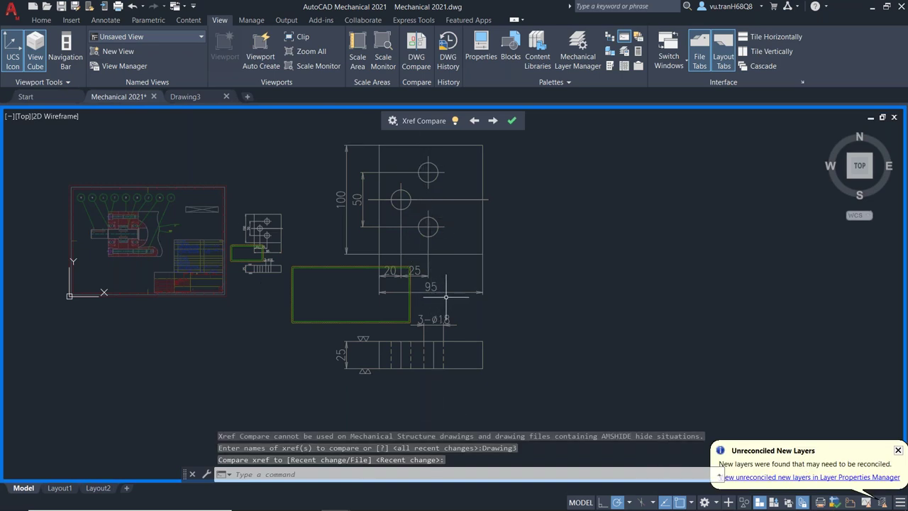
Open the comparison display settings and enlarge the revision clouds around the changes.
{"action": "scroll", "coordinate": [316, 298], "scroll_direction": "up", "scroll_amount": 4}
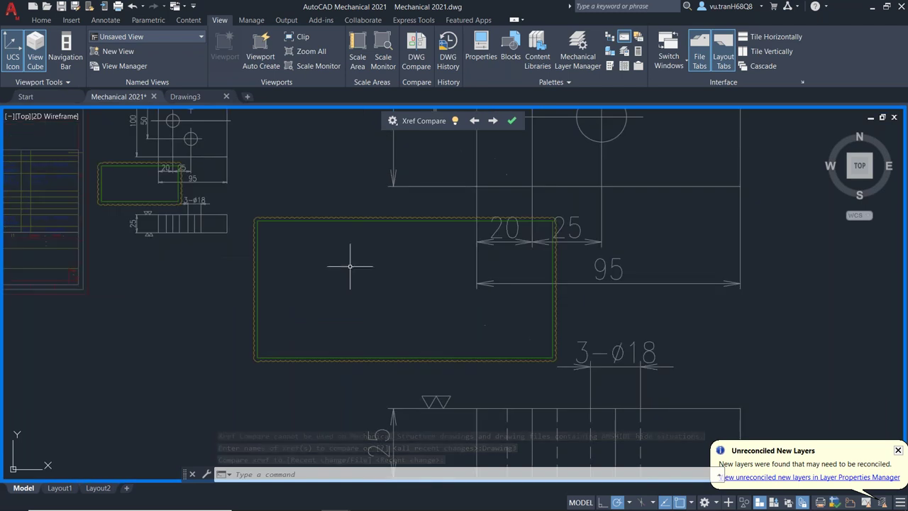
{"action": "left_click", "coordinate": [390, 123]}
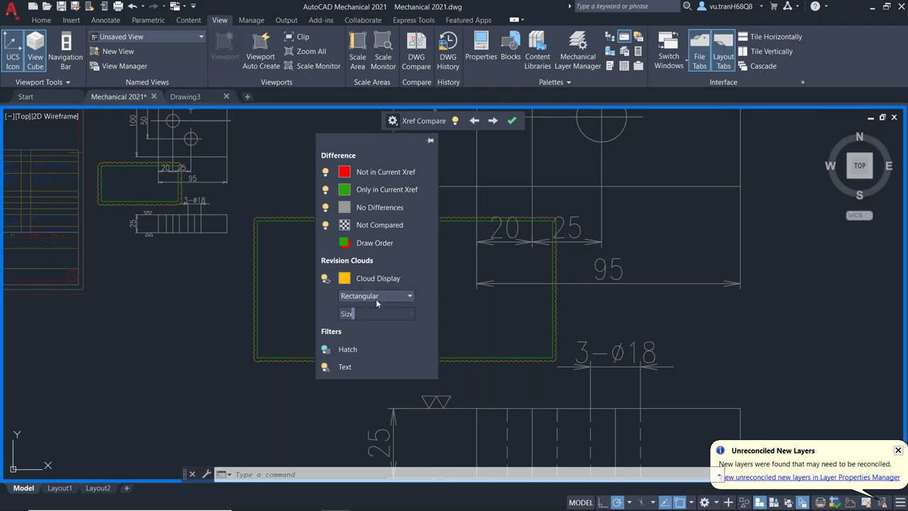
{"action": "left_click_drag", "start_coordinate": [354, 312], "coordinate": [402, 315]}
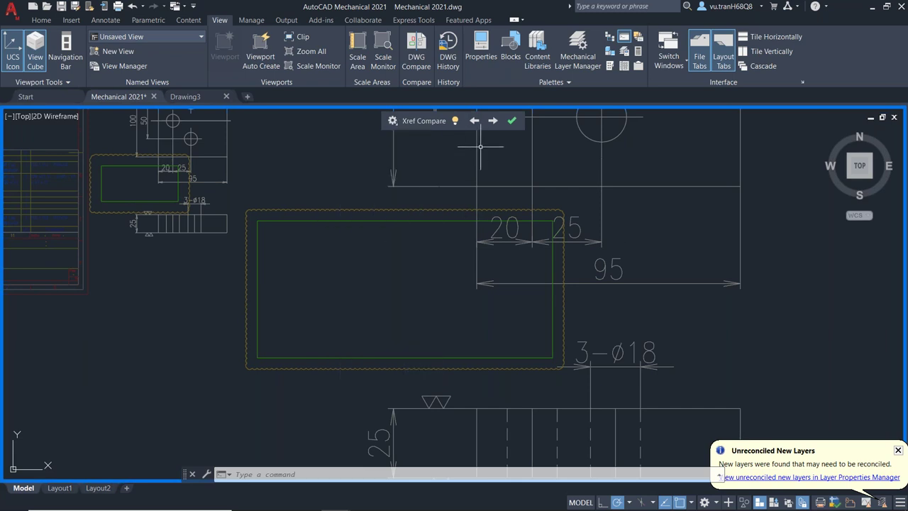
{"action": "scroll", "coordinate": [445, 296], "scroll_direction": "up", "scroll_amount": 1}
{"action": "scroll", "coordinate": [352, 293], "scroll_direction": "down", "scroll_amount": 3}
{"action": "scroll", "coordinate": [351, 293], "scroll_direction": "up", "scroll_amount": 1}
{"action": "scroll", "coordinate": [383, 262], "scroll_direction": "down", "scroll_amount": 1}
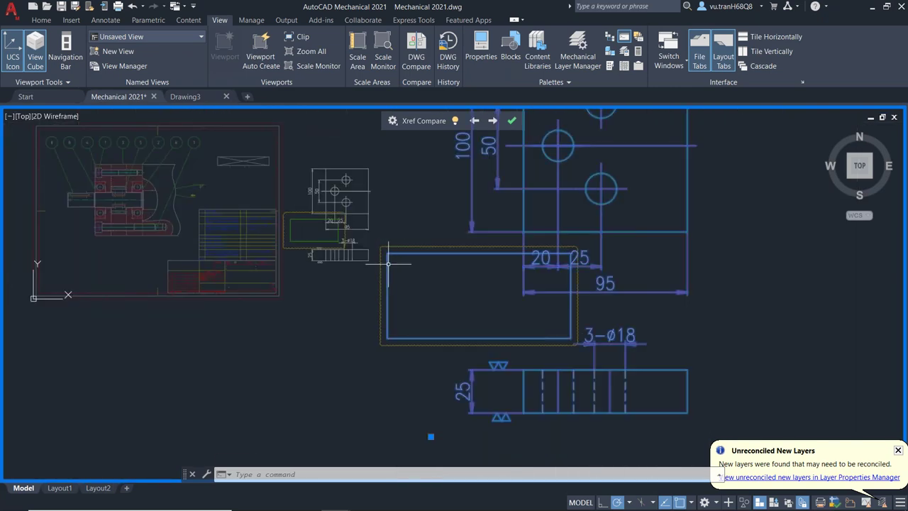
Select the referenced drawing, cancel the selection, and end the Xref Compare.
{"action": "left_click", "coordinate": [391, 266]}
{"action": "scroll", "coordinate": [391, 266], "scroll_direction": "up", "scroll_amount": 1}
{"action": "scroll", "coordinate": [354, 297], "scroll_direction": "down", "scroll_amount": 2}
{"action": "left_click", "coordinate": [326, 319]}
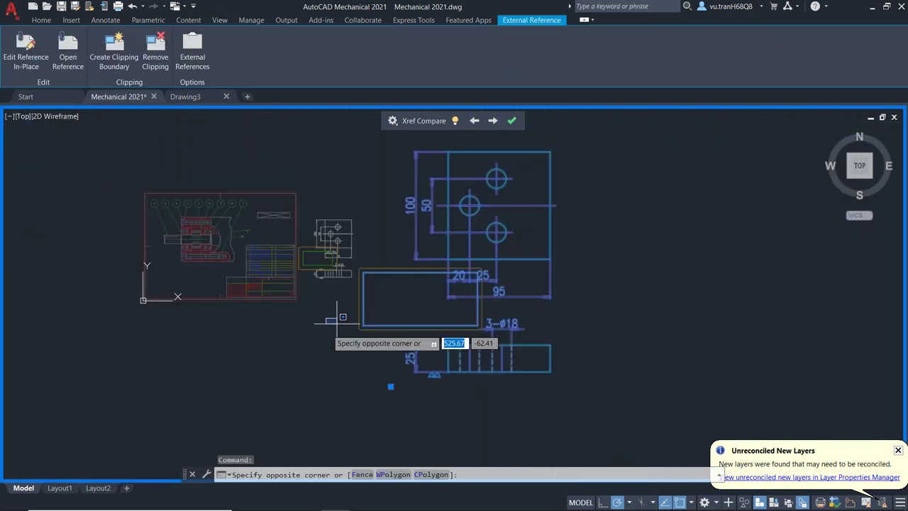
{"action": "key", "text": "Escape"}
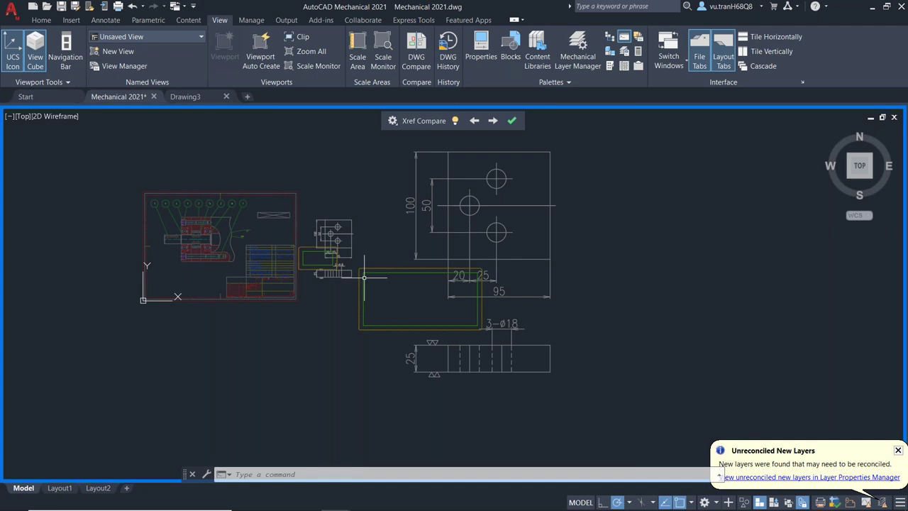
{"action": "left_click", "coordinate": [511, 120]}
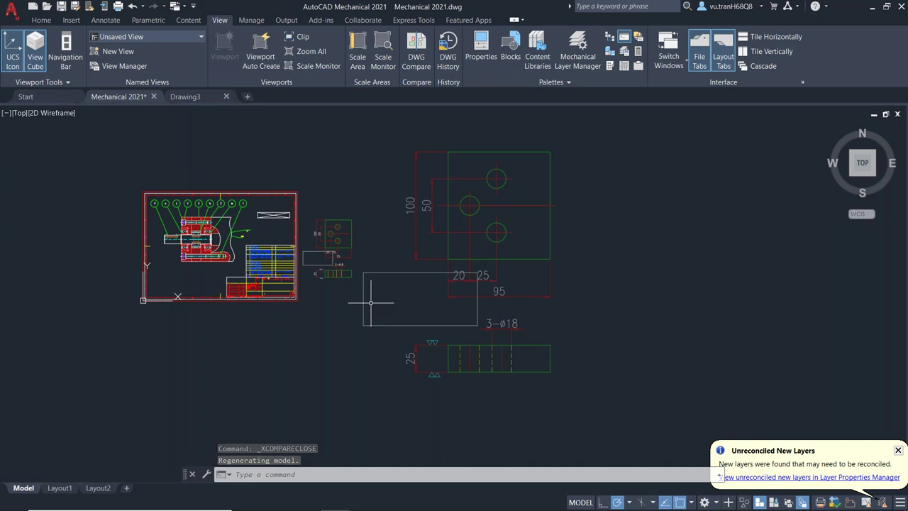
Select and clear the xref, dismiss the Unreconciled New Layers notice, and switch to the PowerPoint slide show.
{"action": "left_click", "coordinate": [363, 295]}
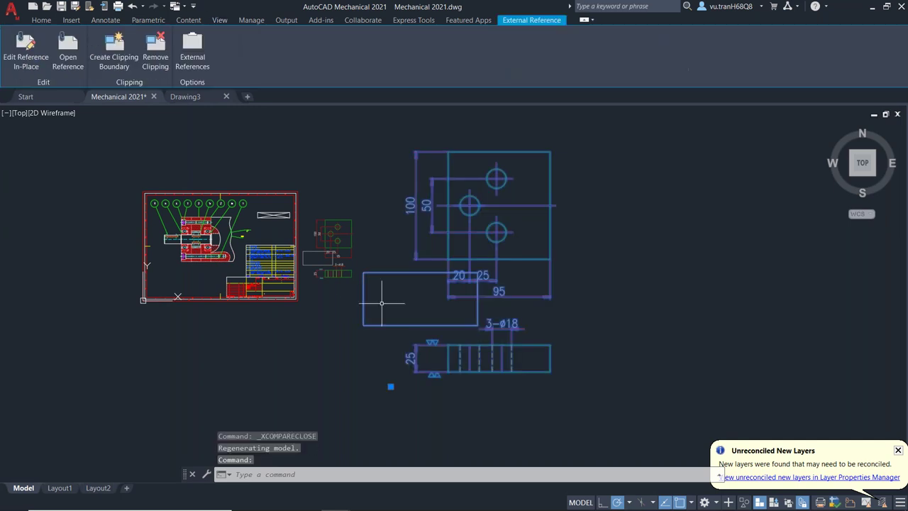
{"action": "key", "text": "Escape"}
{"action": "key", "text": "Escape"}
{"action": "key", "text": "Escape"}
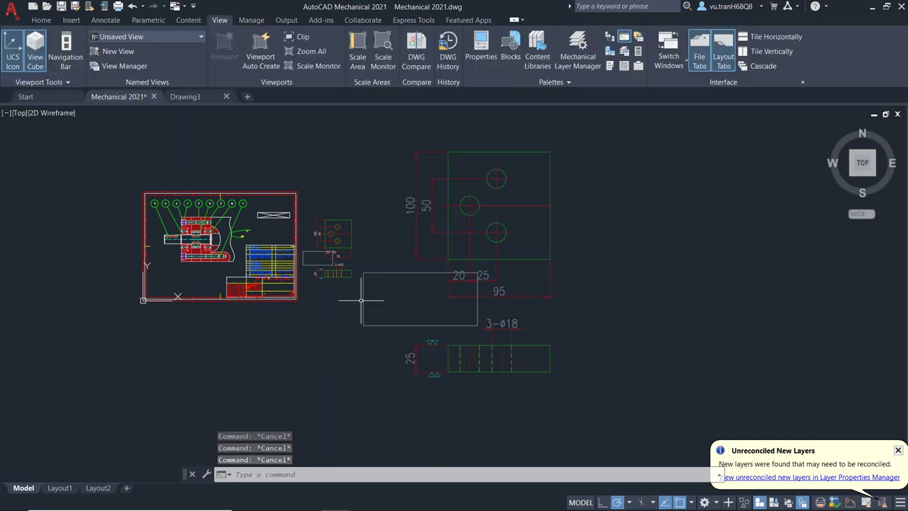
{"action": "left_click", "coordinate": [355, 140]}
{"action": "left_click", "coordinate": [539, 370]}
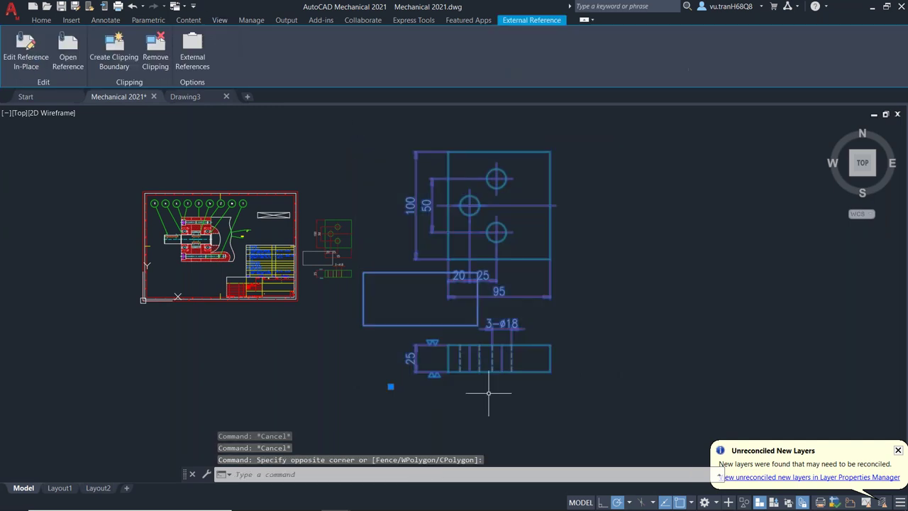
{"action": "key", "text": "Escape"}
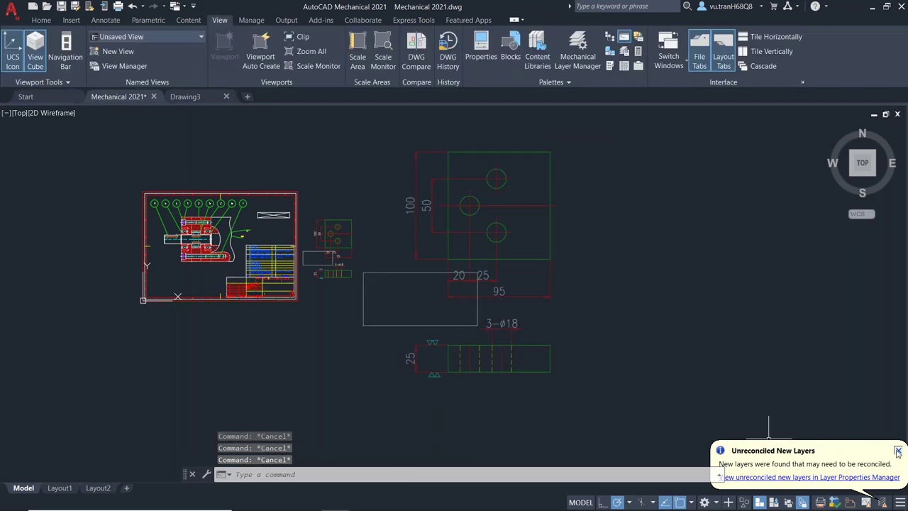
{"action": "left_click", "coordinate": [897, 450]}
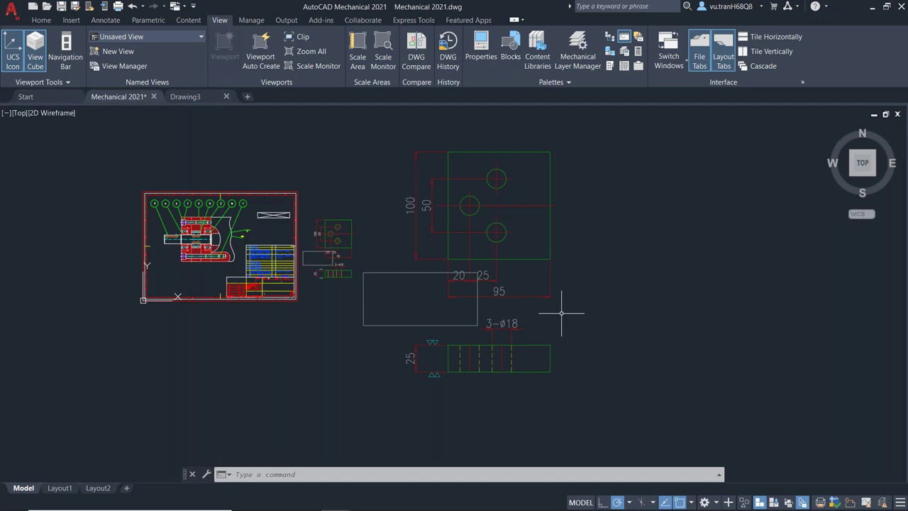
{"action": "key", "text": "alt+Tab"}
{"action": "key", "text": "alt+Tab"}
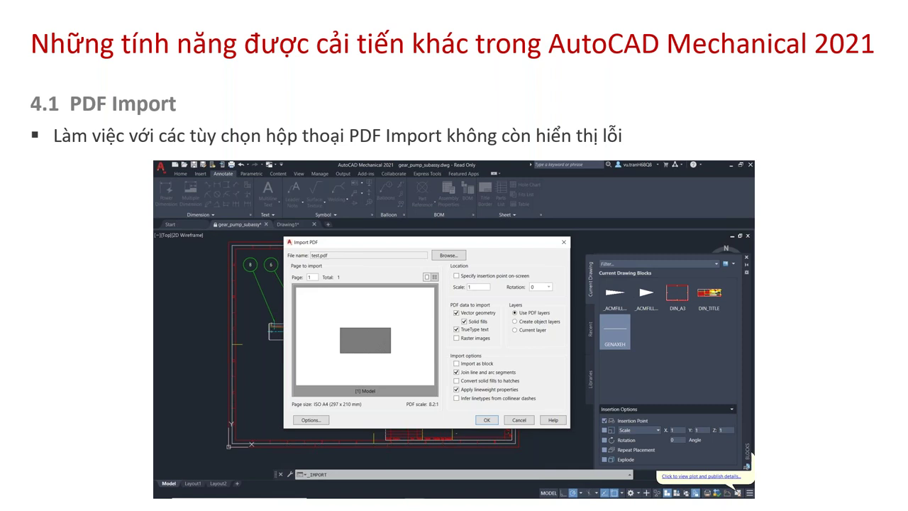
Switch from the PDF Import slide back to the Mechanical 2021.dwg window.
{"action": "key", "text": "alt+Tab"}
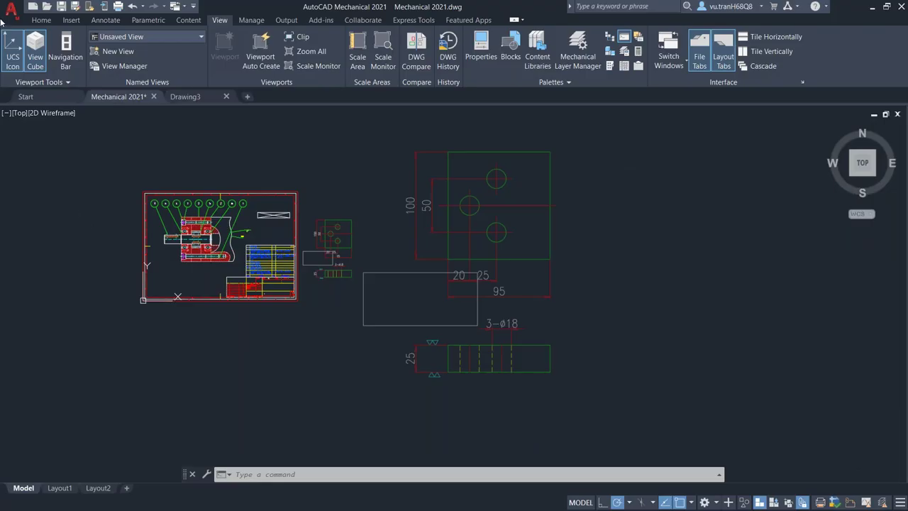
{"action": "key", "text": "Escape"}
{"action": "key", "text": "Escape"}
Import test.pdf through the Application menu as a block at scale 1 with vector geometry.
{"action": "left_click", "coordinate": [6, 10]}
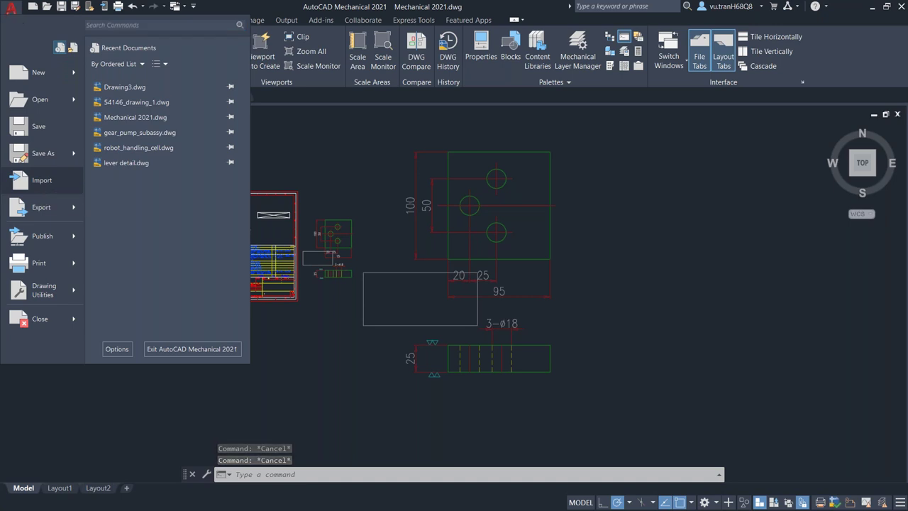
{"action": "left_click", "coordinate": [12, 17]}
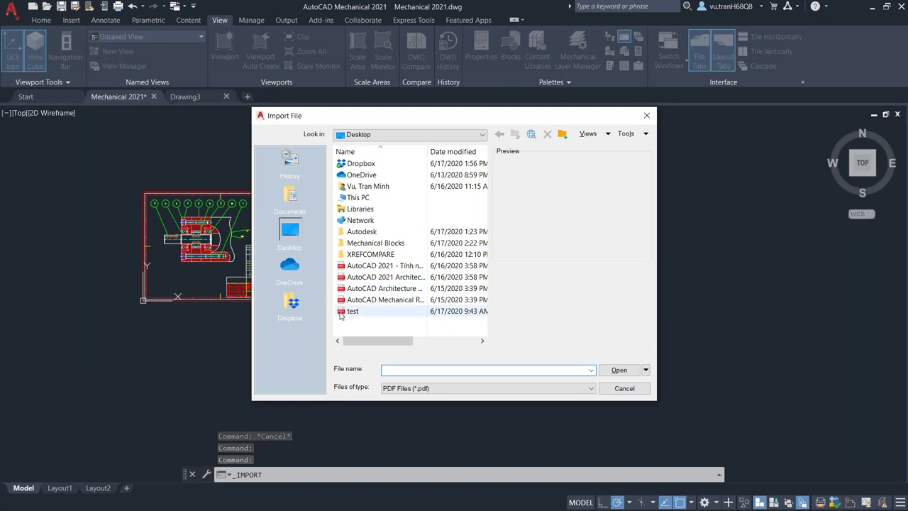
{"action": "left_click", "coordinate": [417, 389]}
{"action": "left_click", "coordinate": [352, 312]}
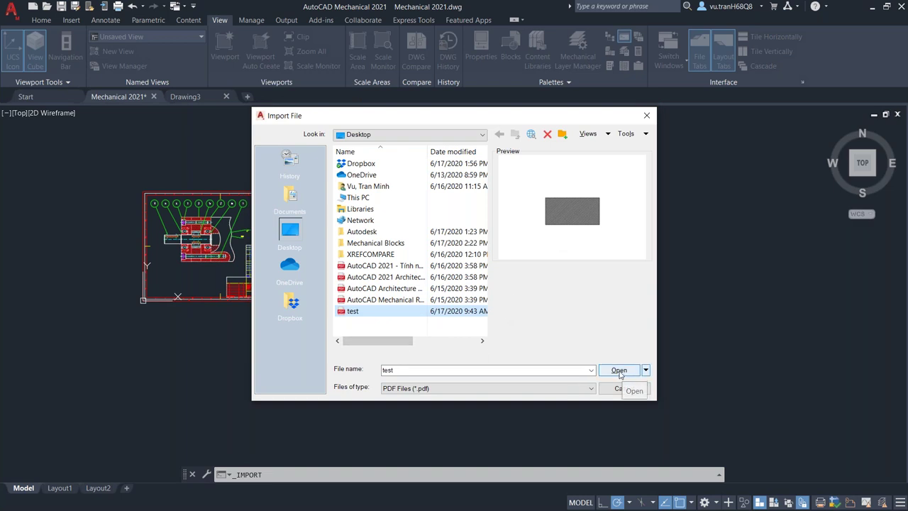
{"action": "left_click", "coordinate": [619, 371]}
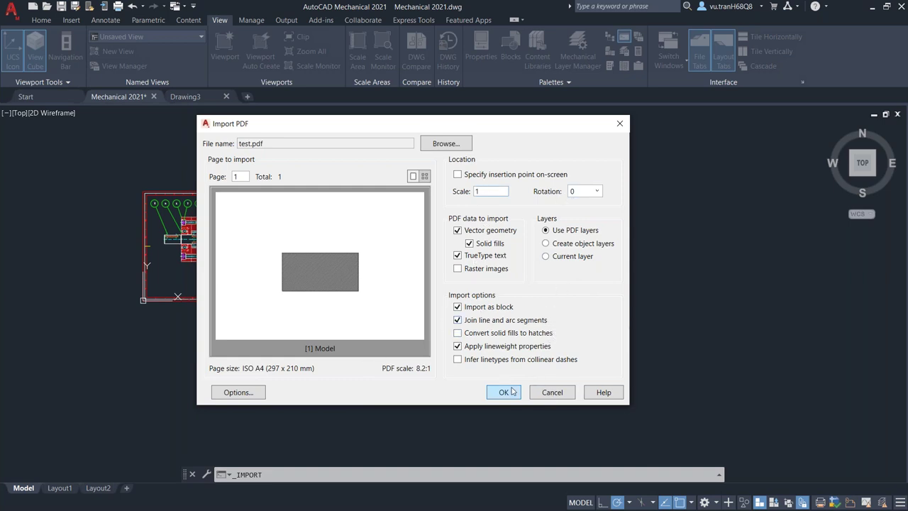
{"action": "left_click", "coordinate": [215, 395]}
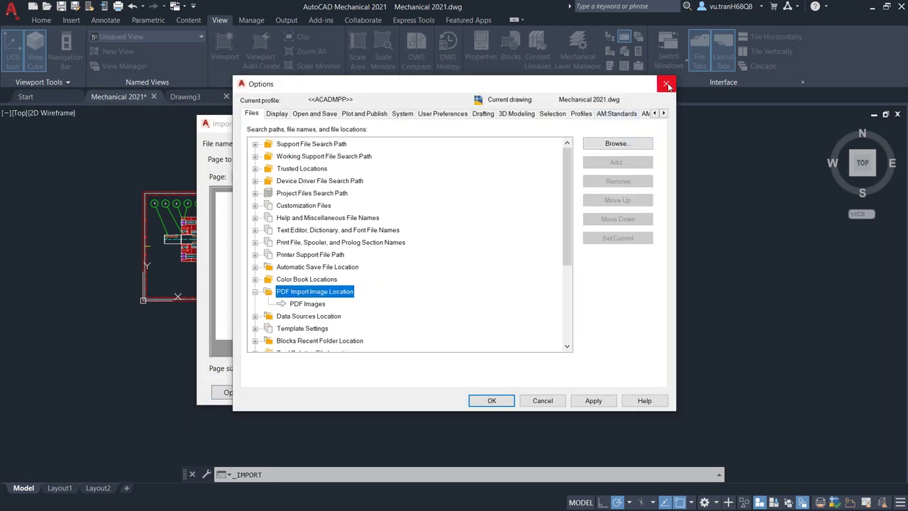
{"action": "left_click", "coordinate": [667, 85]}
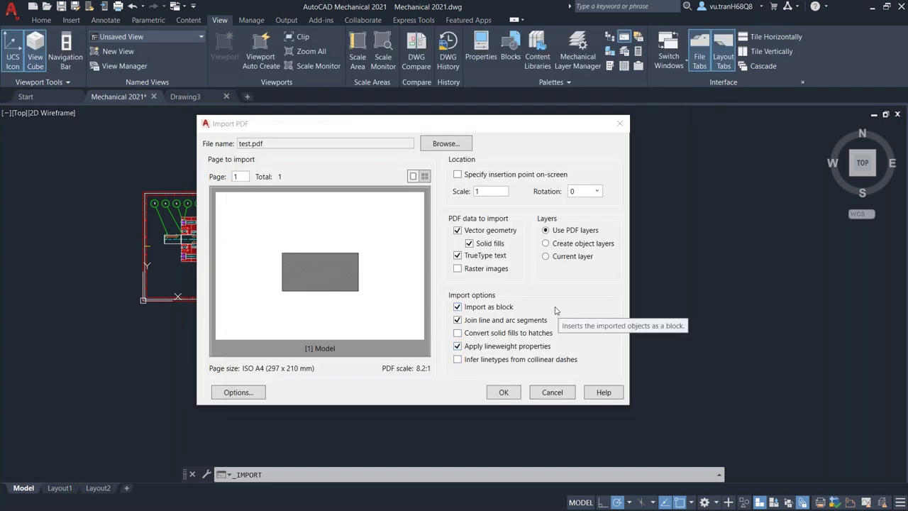
{"action": "left_click", "coordinate": [502, 392]}
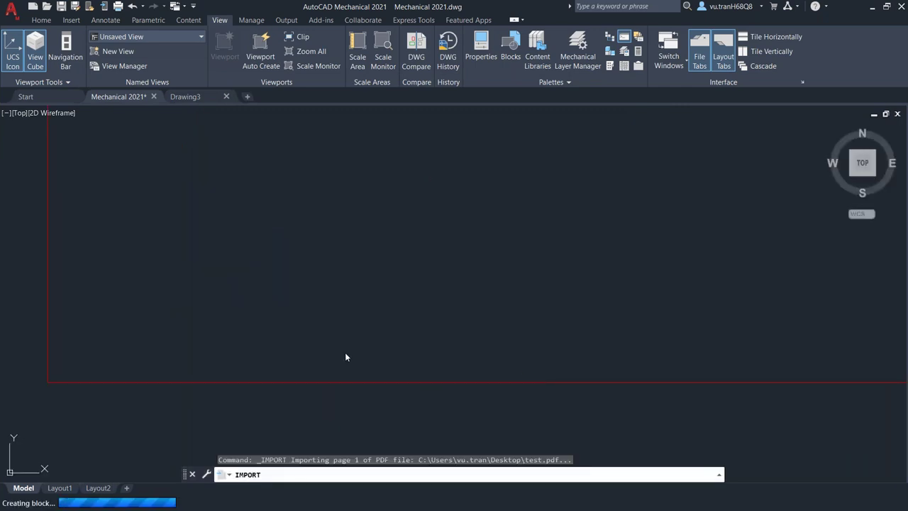
Move the imported hatched block with M into the assembly frame beside the callout balloons.
{"action": "scroll", "coordinate": [296, 298], "scroll_direction": "up", "scroll_amount": 5}
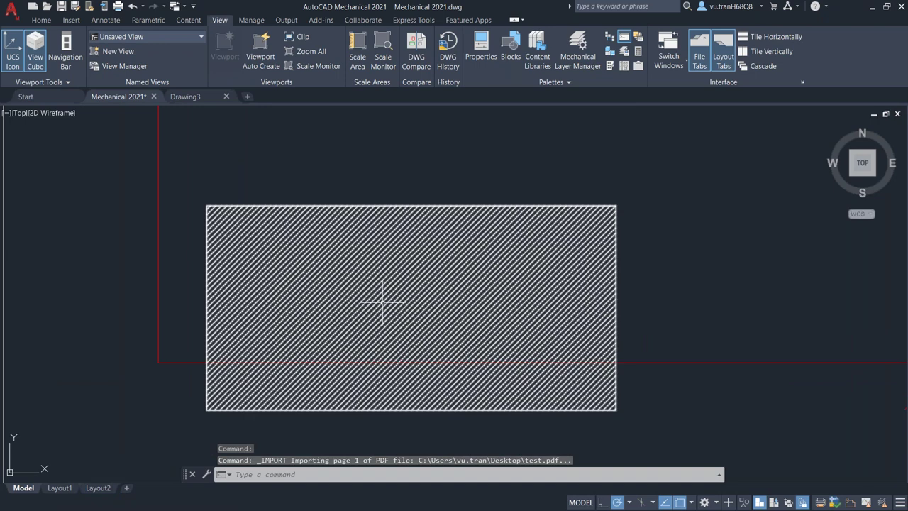
{"action": "left_click", "coordinate": [249, 259]}
{"action": "scroll", "coordinate": [311, 312], "scroll_direction": "down", "scroll_amount": 9}
{"action": "type", "text": "m"}
{"action": "key", "text": "Return"}
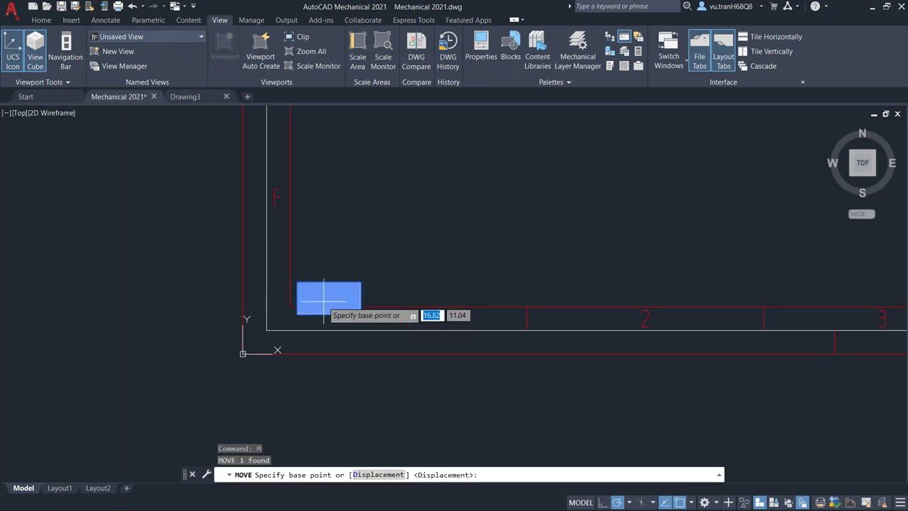
{"action": "left_click", "coordinate": [297, 314]}
{"action": "scroll", "coordinate": [371, 274], "scroll_direction": "down", "scroll_amount": 3}
{"action": "scroll", "coordinate": [397, 273], "scroll_direction": "down", "scroll_amount": 3}
{"action": "scroll", "coordinate": [425, 256], "scroll_direction": "up", "scroll_amount": 2}
{"action": "scroll", "coordinate": [468, 234], "scroll_direction": "up", "scroll_amount": 2}
{"action": "scroll", "coordinate": [244, 272], "scroll_direction": "down", "scroll_amount": 4}
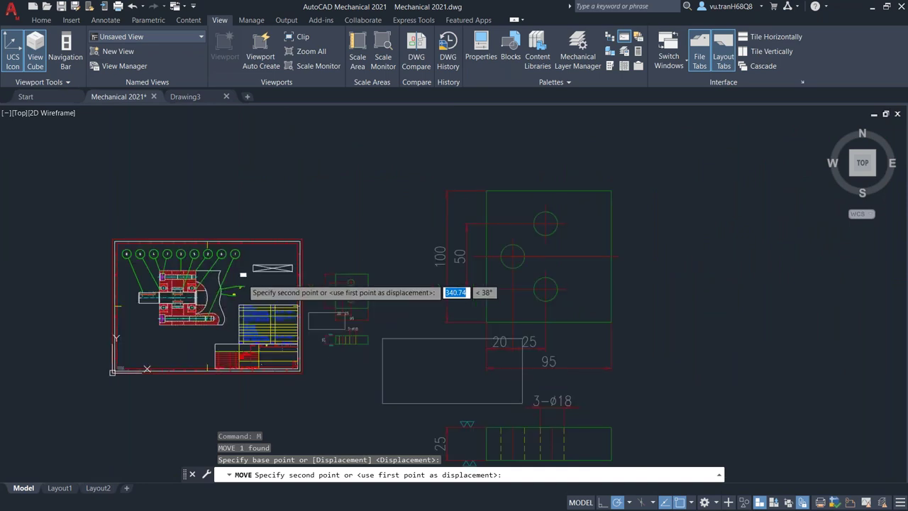
{"action": "scroll", "coordinate": [252, 266], "scroll_direction": "up", "scroll_amount": 5}
{"action": "key", "text": "Escape"}
{"action": "left_click", "coordinate": [279, 271]}
Reselect the moved block with a selection window to check it, then clear the selection.
{"action": "left_click", "coordinate": [392, 331]}
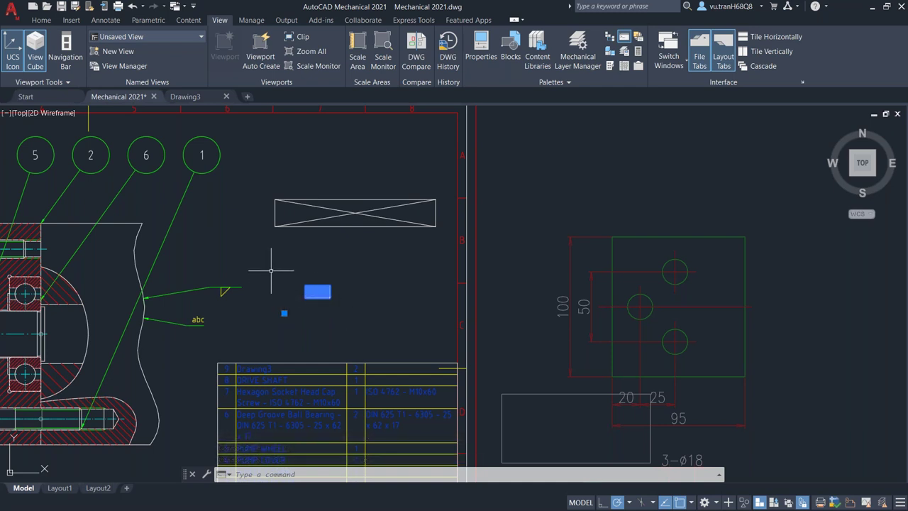
{"action": "left_click", "coordinate": [266, 269]}
{"action": "left_click", "coordinate": [401, 341]}
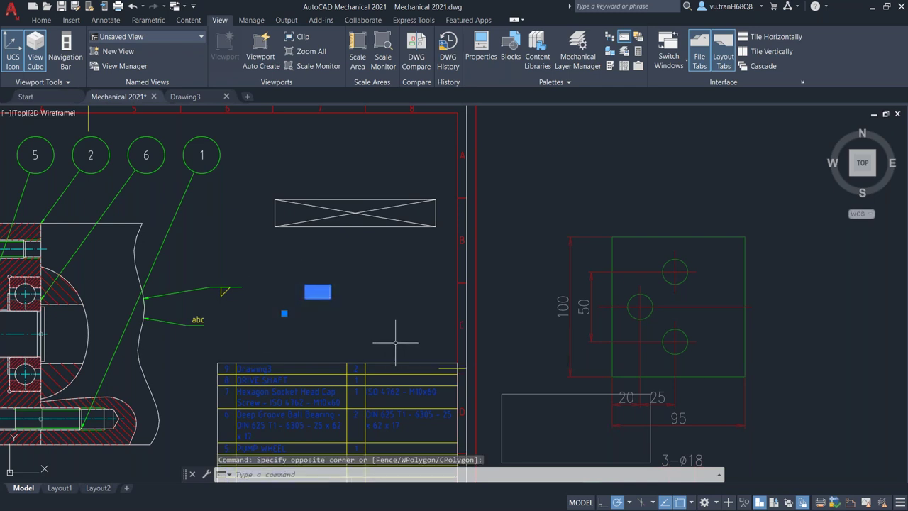
{"action": "key", "text": "Escape"}
{"action": "key", "text": "Escape"}
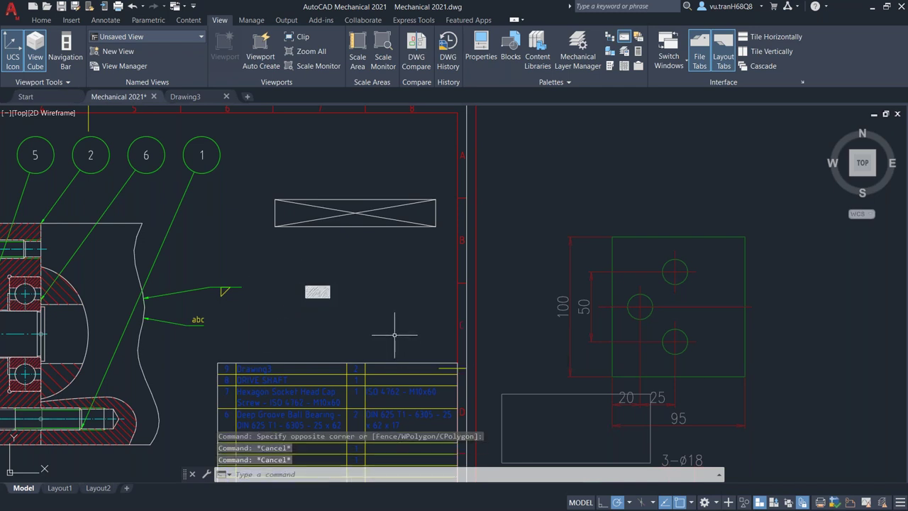
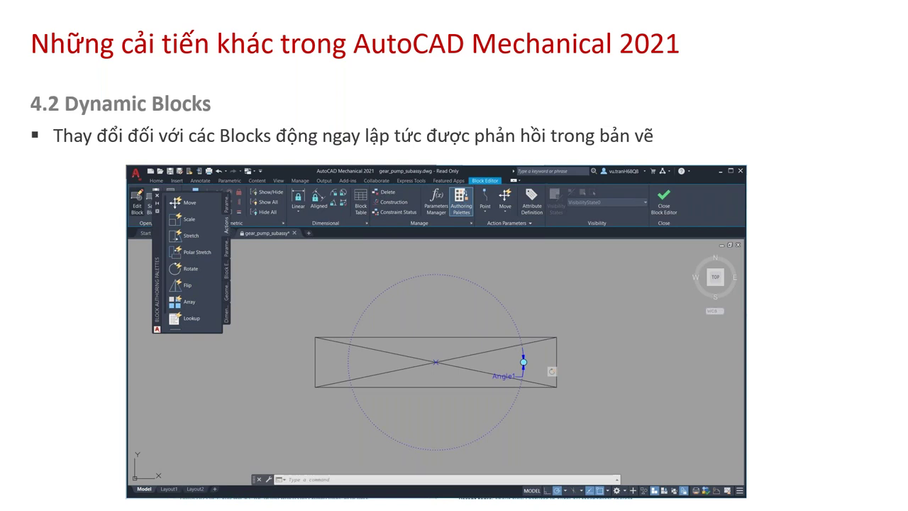
Switch from the PowerPoint slideshow to Mechanical 2021.dwg and start selecting the rectangle block.
{"action": "key", "text": "alt+Tab"}
{"action": "scroll", "coordinate": [412, 291], "scroll_direction": "down", "scroll_amount": 3}
{"action": "scroll", "coordinate": [426, 288], "scroll_direction": "down", "scroll_amount": 2}
{"action": "scroll", "coordinate": [468, 282], "scroll_direction": "up", "scroll_amount": 3}
{"action": "scroll", "coordinate": [492, 279], "scroll_direction": "up", "scroll_amount": 2}
{"action": "left_click", "coordinate": [492, 279]}
Select the rectangle block, start then cancel a grip rotation, and open its block definition.
{"action": "left_click", "coordinate": [457, 254]}
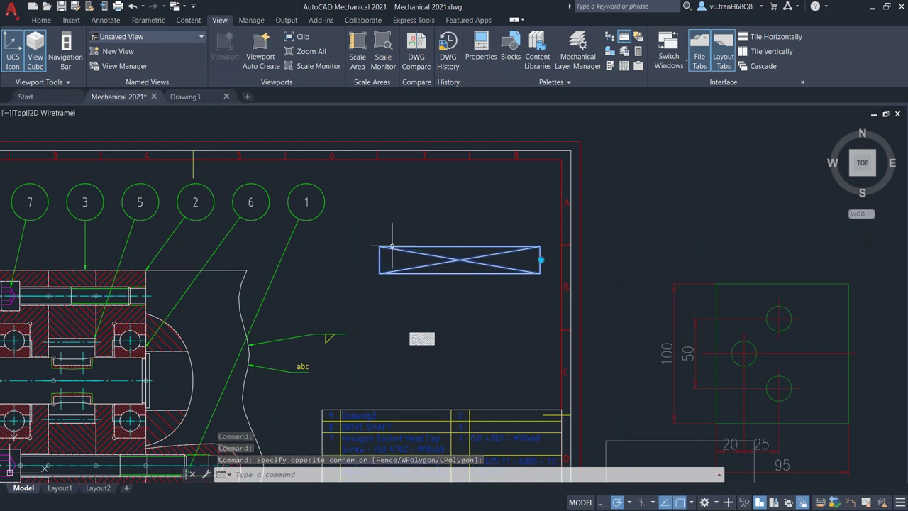
{"action": "left_click", "coordinate": [361, 234]}
{"action": "left_click", "coordinate": [572, 317]}
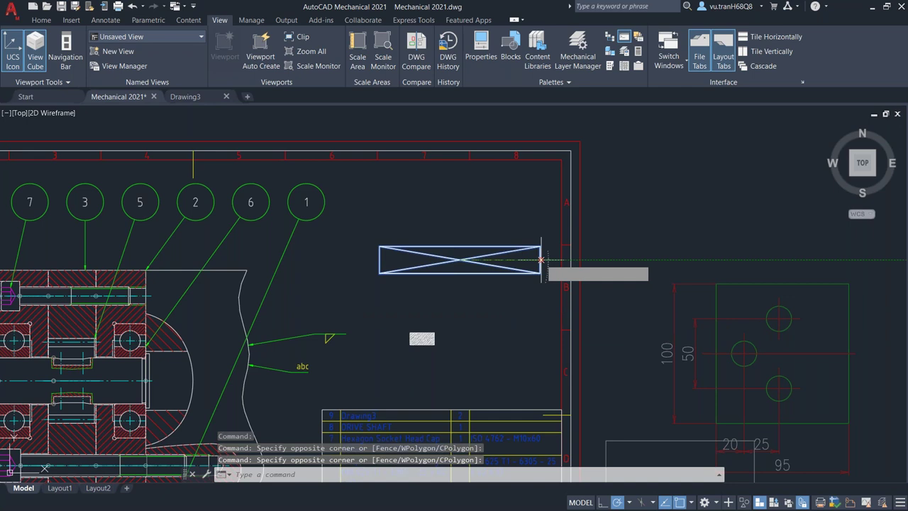
{"action": "left_click", "coordinate": [541, 260]}
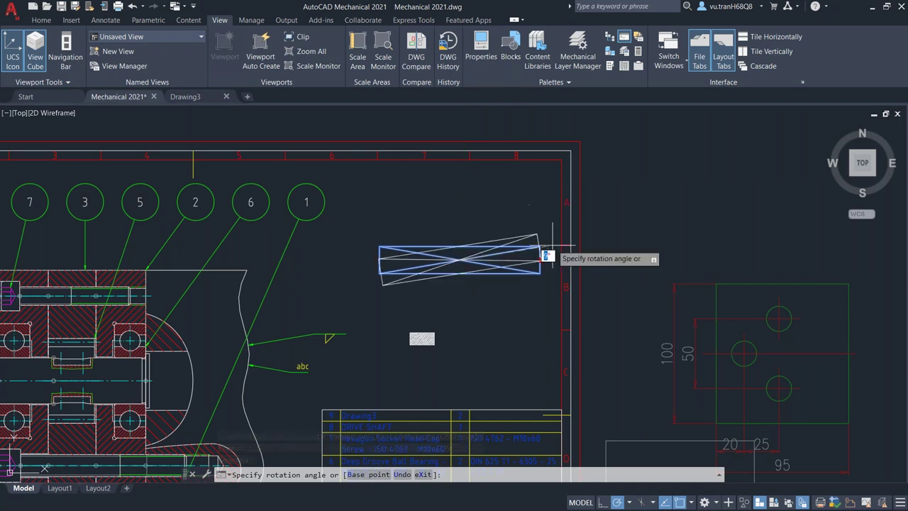
{"action": "key", "text": "Escape"}
{"action": "double_click", "coordinate": [466, 259]}
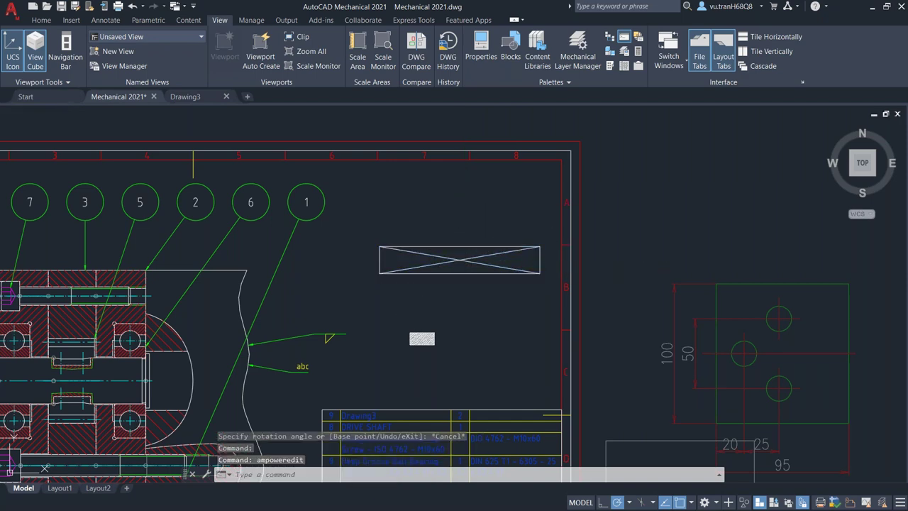
Confirm editing the rectangle block's definition in the Block Editor.
{"action": "left_click", "coordinate": [440, 329]}
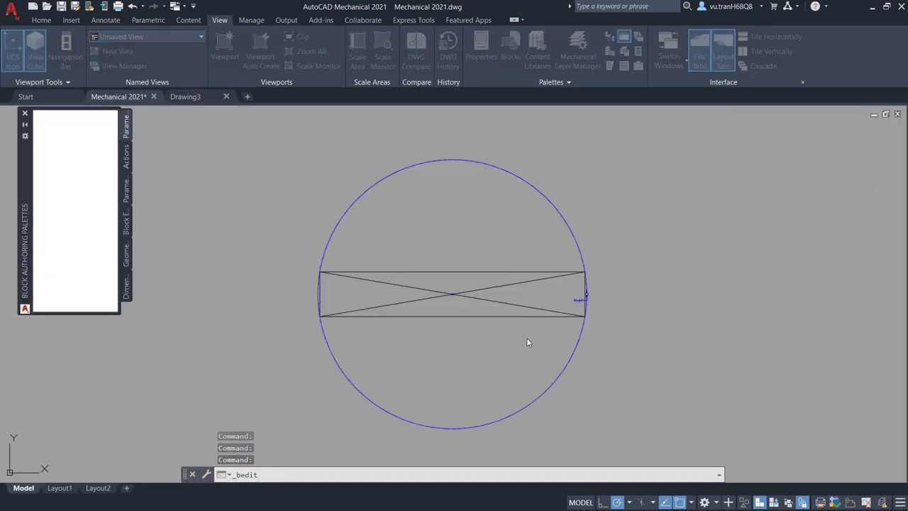
{"action": "scroll", "coordinate": [425, 306], "scroll_direction": "up", "scroll_amount": 1}
{"action": "scroll", "coordinate": [428, 306], "scroll_direction": "up", "scroll_amount": 1}
{"action": "scroll", "coordinate": [427, 306], "scroll_direction": "down", "scroll_amount": 1}
{"action": "scroll", "coordinate": [298, 291], "scroll_direction": "up", "scroll_amount": 1}
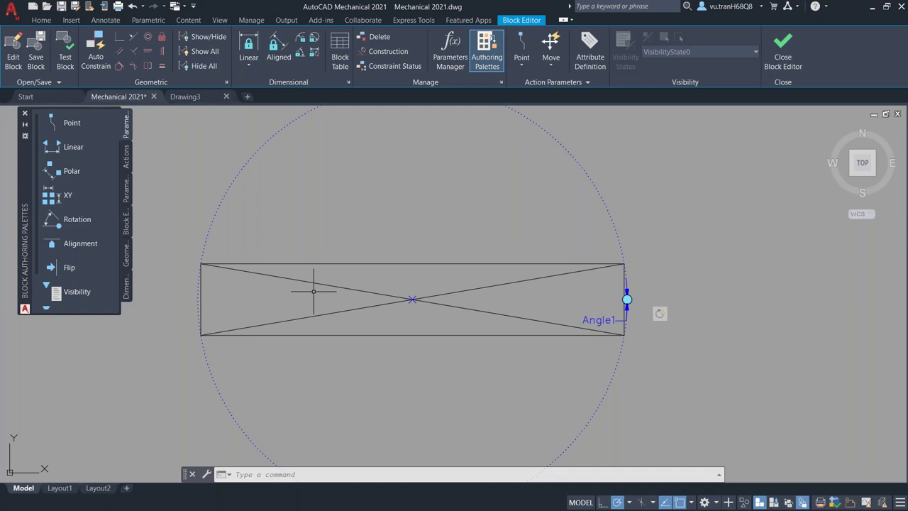
{"action": "scroll", "coordinate": [309, 291], "scroll_direction": "down", "scroll_amount": 2}
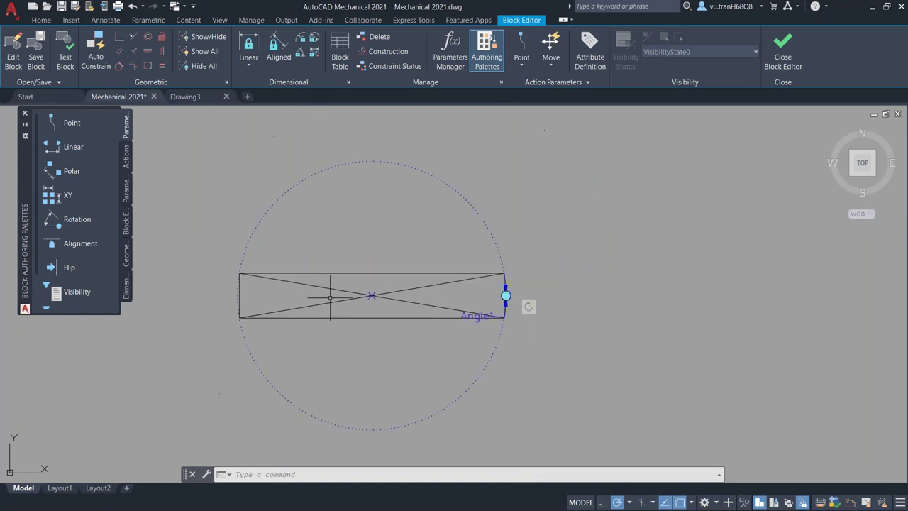
{"action": "key", "text": "Escape"}
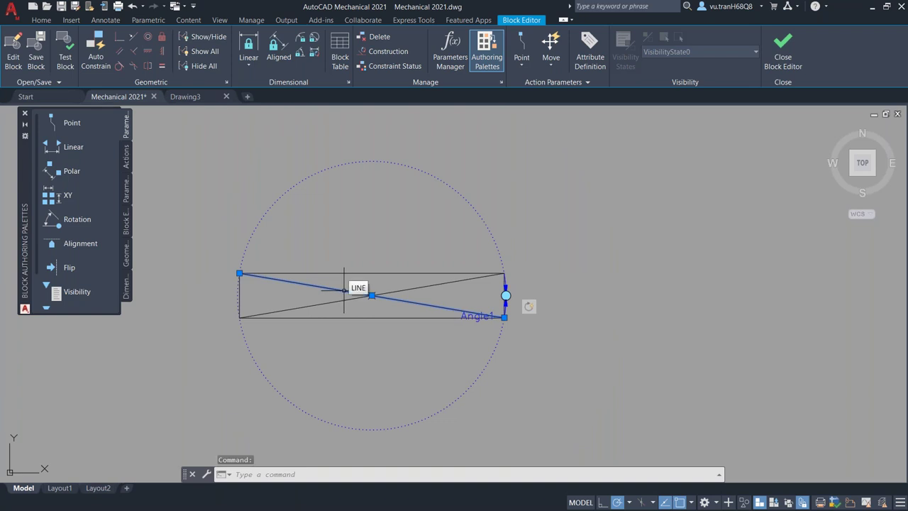
{"action": "key", "text": "Escape"}
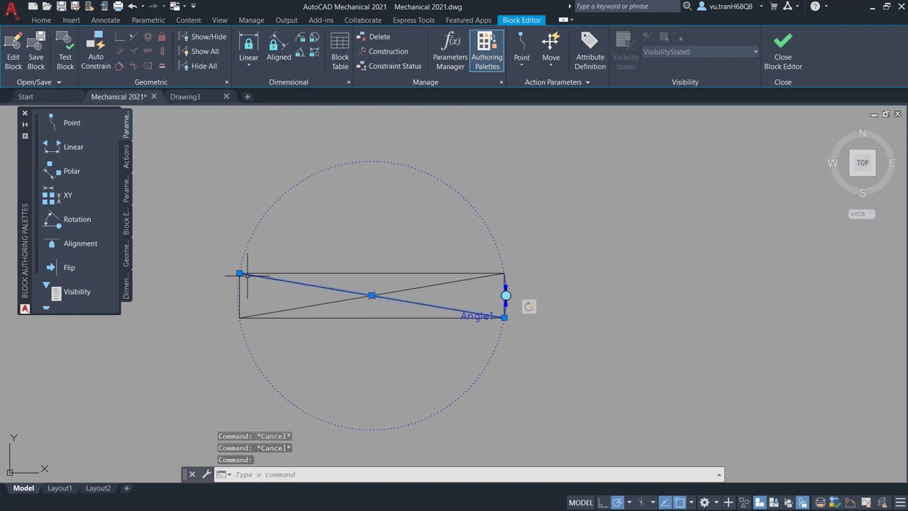
Stretch both endpoints of one diagonal to mid-height, making it a horizontal line.
{"action": "left_click", "coordinate": [239, 273]}
{"action": "left_click", "coordinate": [239, 296]}
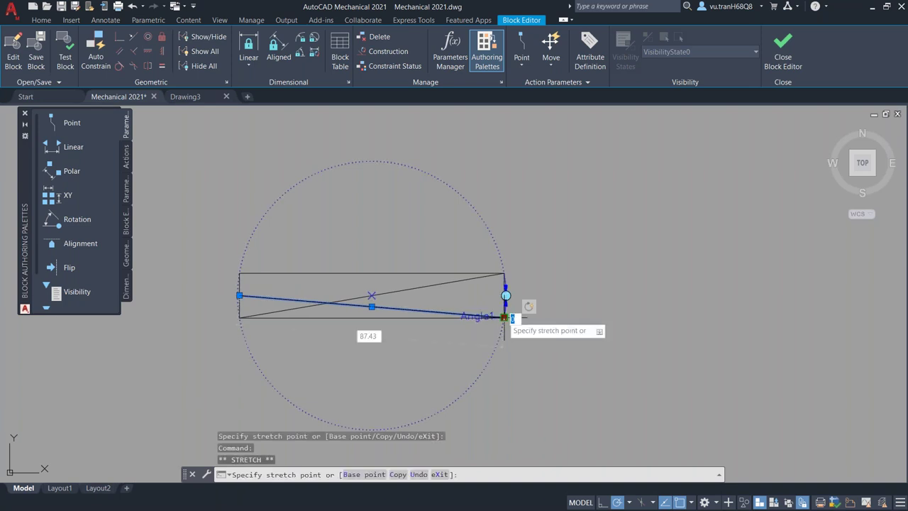
{"action": "left_click", "coordinate": [505, 295]}
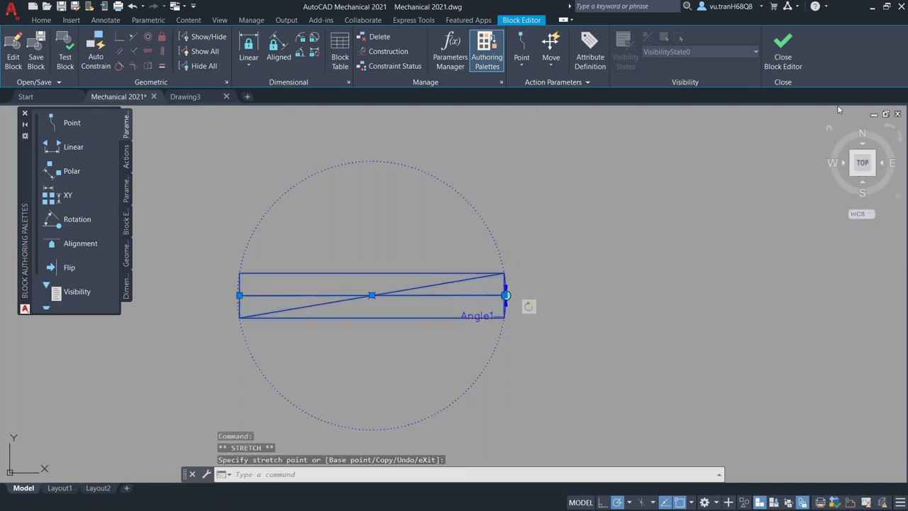
{"action": "key", "text": "Escape"}
{"action": "left_click", "coordinate": [603, 193]}
{"action": "key", "text": "Escape"}
{"action": "key", "text": "Escape"}
{"action": "key", "text": "Escape"}
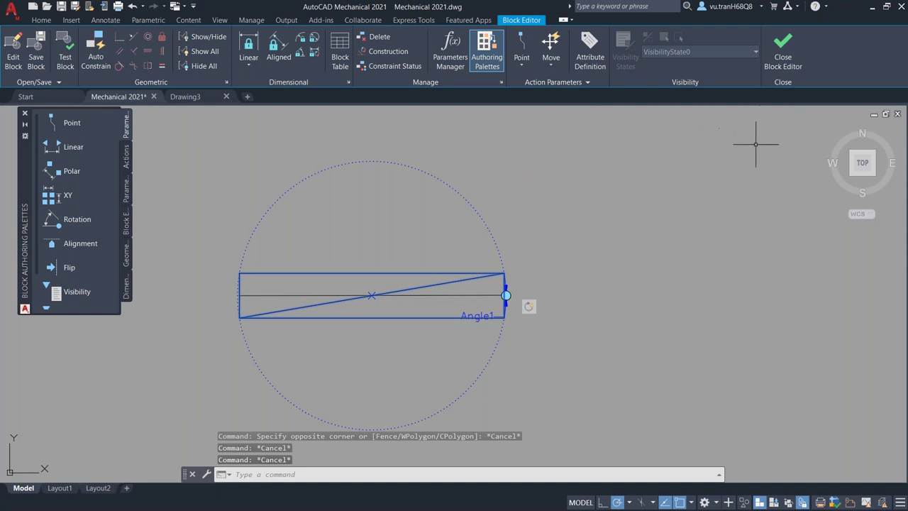
Close the Block Editor, saving the changes to the block definition.
{"action": "left_click", "coordinate": [784, 60]}
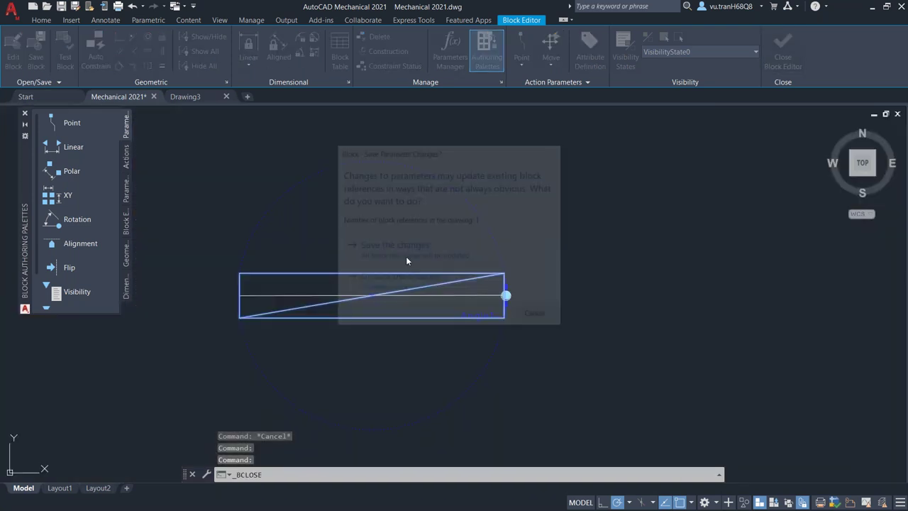
{"action": "left_click", "coordinate": [407, 258]}
{"action": "scroll", "coordinate": [468, 255], "scroll_direction": "up", "scroll_amount": 4}
{"action": "scroll", "coordinate": [521, 260], "scroll_direction": "down", "scroll_amount": 2}
{"action": "scroll", "coordinate": [461, 279], "scroll_direction": "up", "scroll_amount": 5}
{"action": "scroll", "coordinate": [461, 280], "scroll_direction": "down", "scroll_amount": 2}
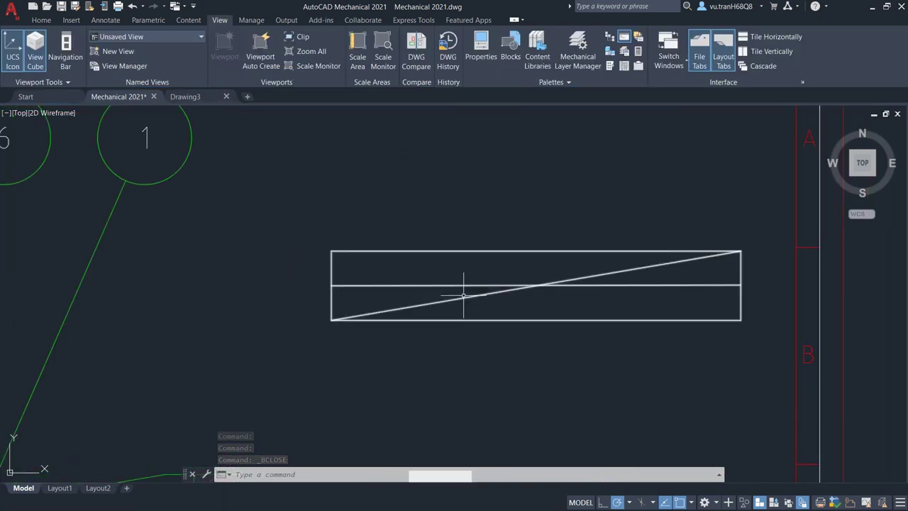
{"action": "key", "text": "alt+Tab"}
{"action": "key", "text": "alt+Tab"}
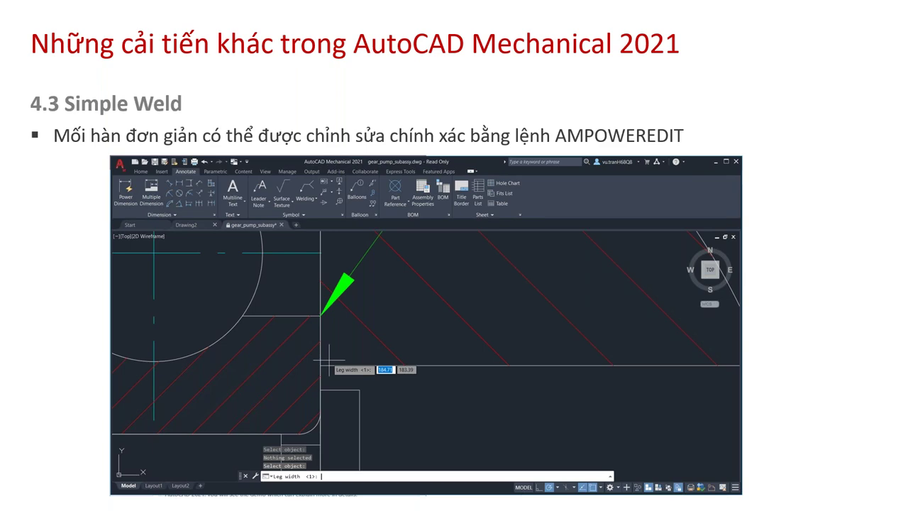
{"action": "key", "text": "alt+Tab"}
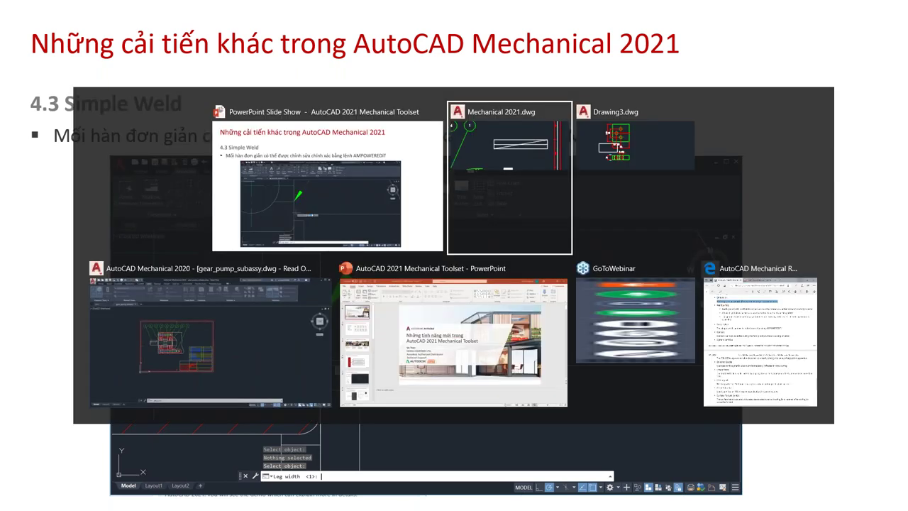
{"action": "scroll", "coordinate": [406, 307], "scroll_direction": "down", "scroll_amount": 6}
Zoom into the hatched part's corner and run AMSIMPLEWELD for the weld representation choices.
{"action": "scroll", "coordinate": [324, 293], "scroll_direction": "down", "scroll_amount": 2}
{"action": "scroll", "coordinate": [324, 294], "scroll_direction": "up", "scroll_amount": 2}
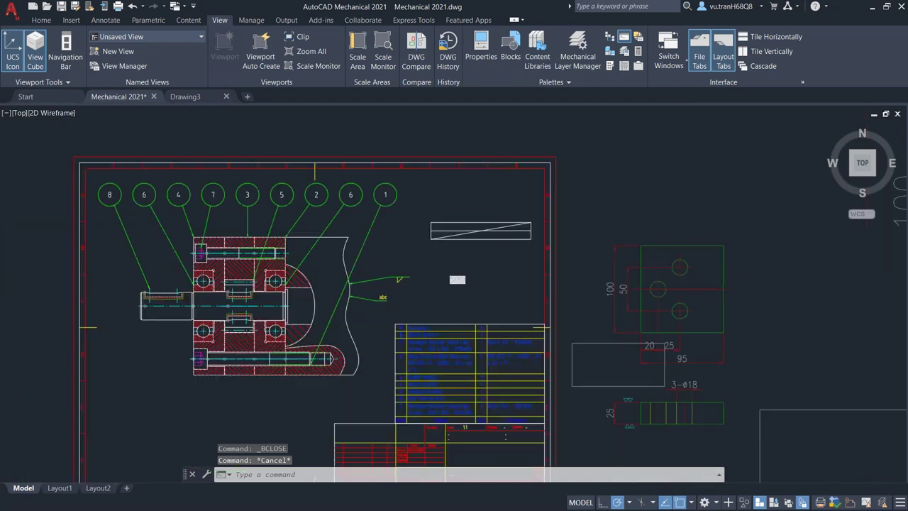
{"action": "scroll", "coordinate": [358, 322], "scroll_direction": "up", "scroll_amount": 3}
{"action": "scroll", "coordinate": [223, 248], "scroll_direction": "up", "scroll_amount": 2}
{"action": "scroll", "coordinate": [223, 248], "scroll_direction": "up", "scroll_amount": 2}
{"action": "scroll", "coordinate": [223, 248], "scroll_direction": "up", "scroll_amount": 5}
{"action": "type", "text": "a"}
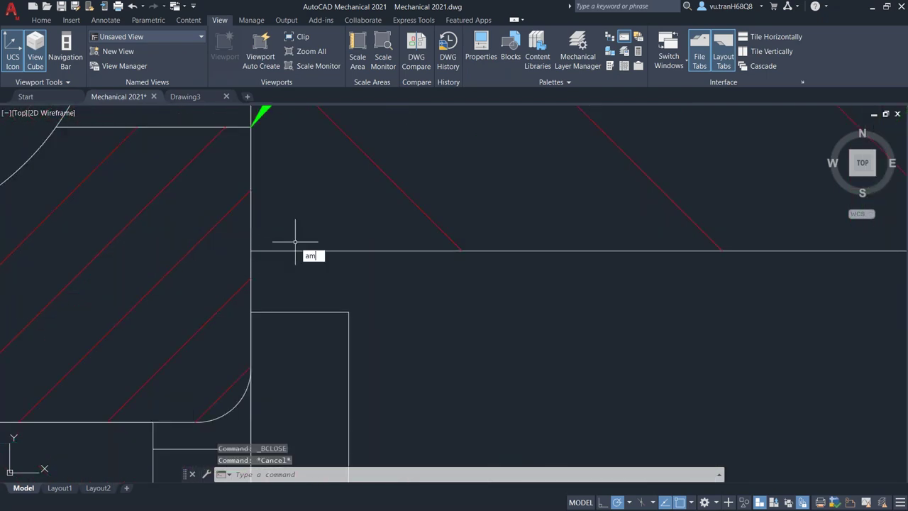
{"action": "type", "text": "m"}
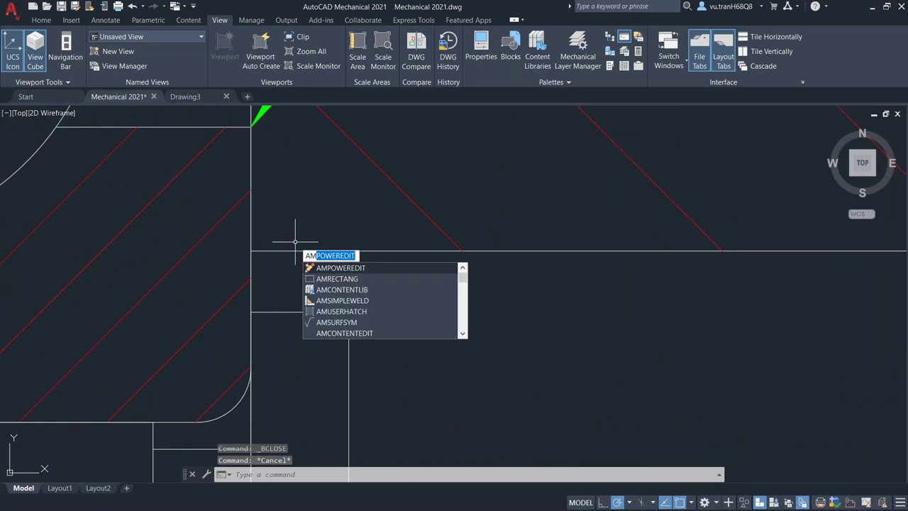
{"action": "type", "text": "im"}
{"action": "key", "text": "BackSpace"}
{"action": "key", "text": "BackSpace"}
{"action": "key", "text": "BackSpace"}
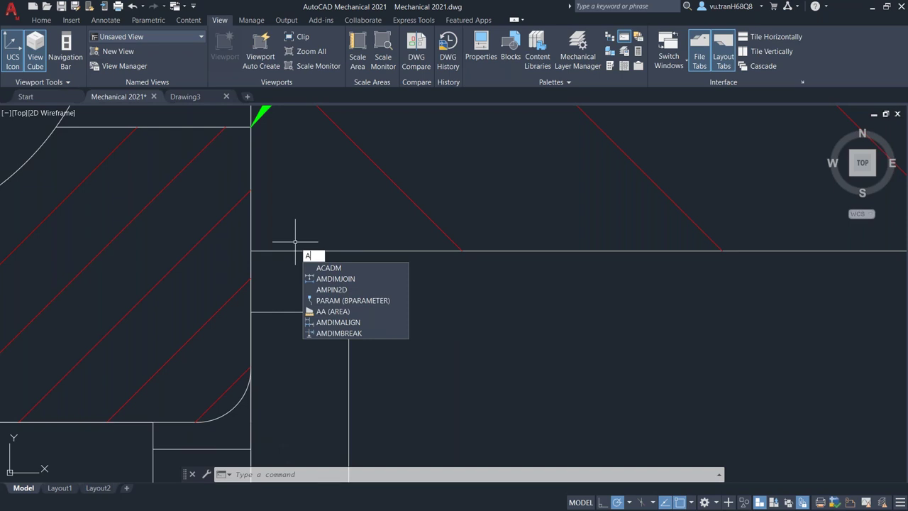
{"action": "type", "text": "MSSim"}
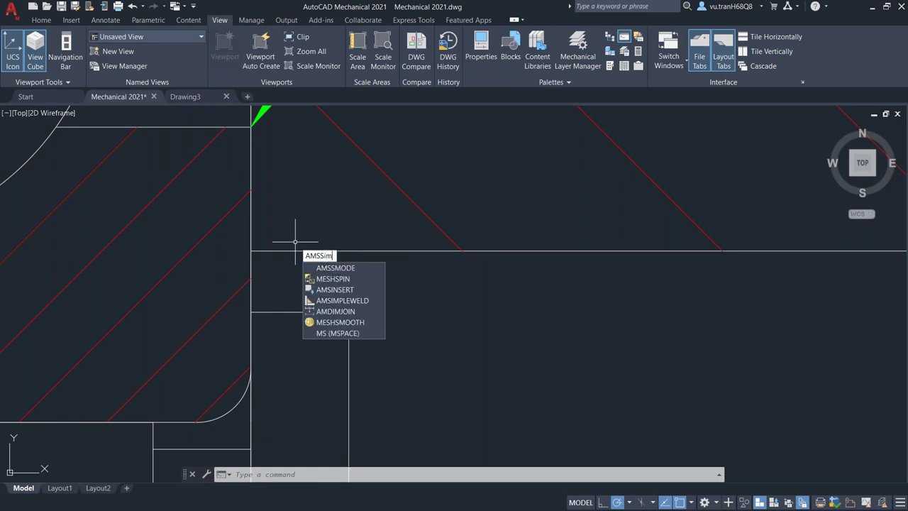
{"action": "key", "text": "BackSpace"}
{"action": "key", "text": "BackSpace"}
{"action": "key", "text": "BackSpace"}
{"action": "type", "text": "im"}
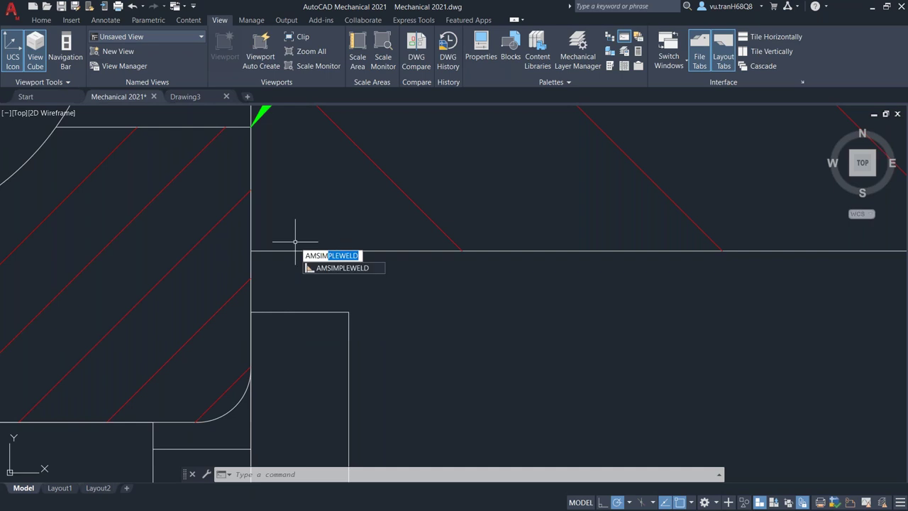
{"action": "key", "text": "Return"}
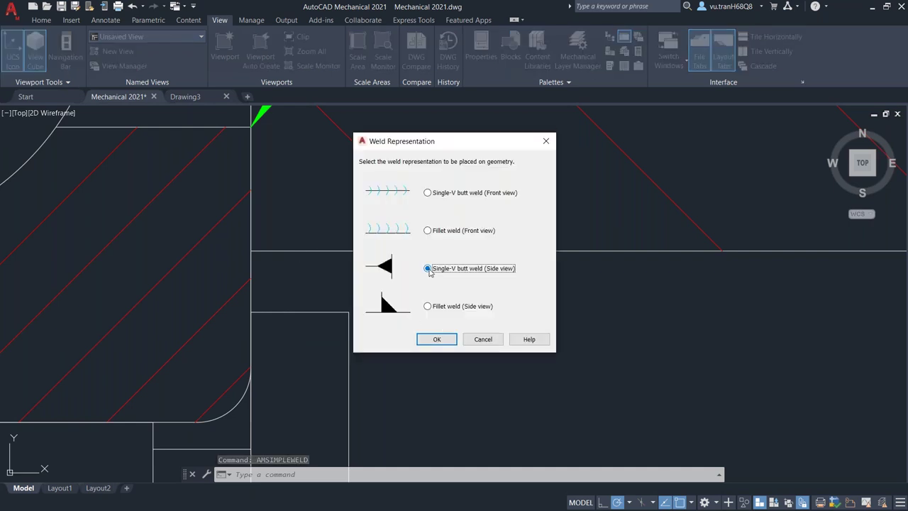
Place a Single-V butt weld (side view), leg width 1, at the part's edge with default angle.
{"action": "left_click", "coordinate": [437, 341]}
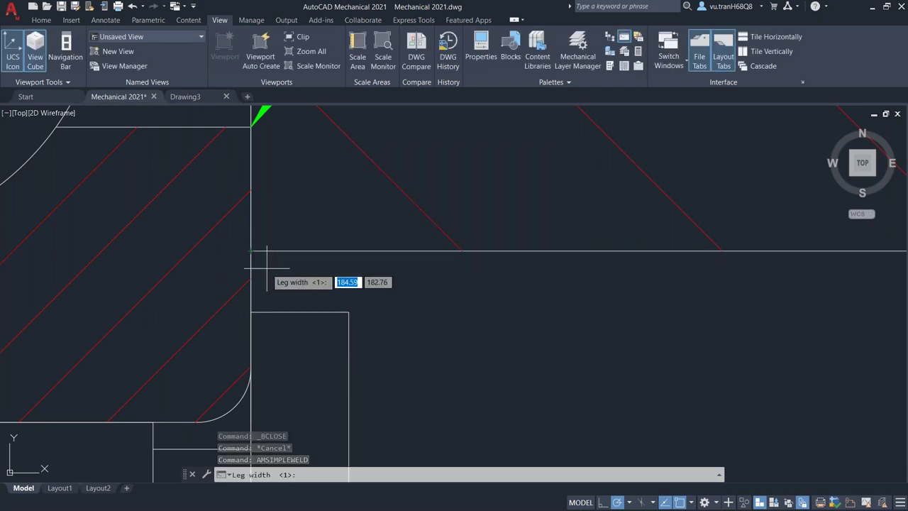
{"action": "type", "text": "1"}
{"action": "key", "text": "Return"}
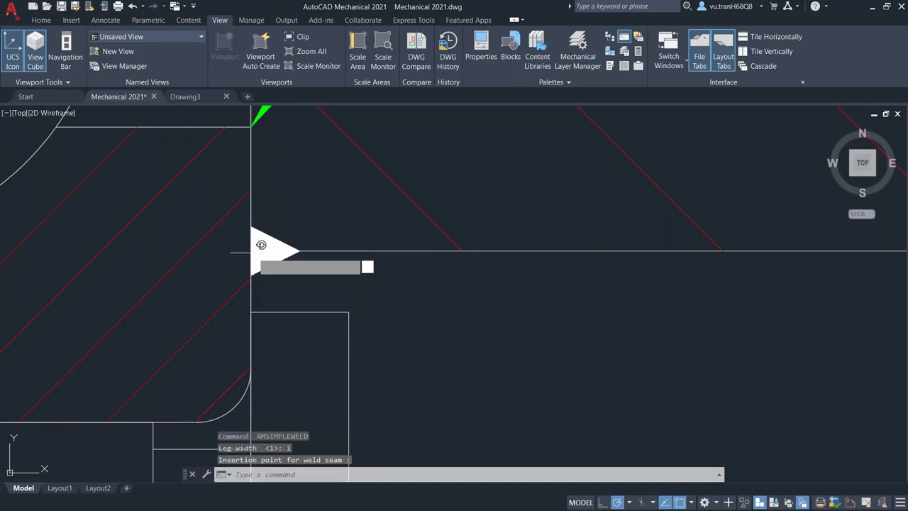
{"action": "left_click", "coordinate": [255, 249]}
{"action": "key", "text": "Return"}
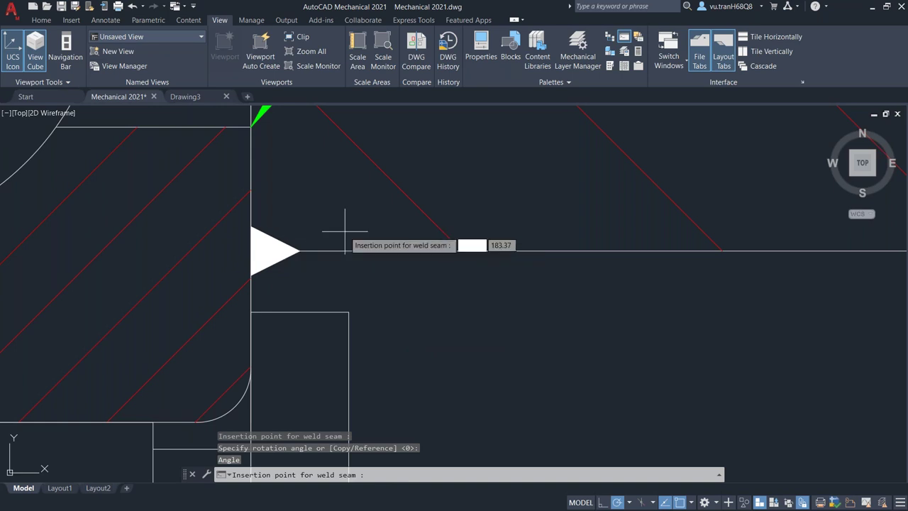
{"action": "scroll", "coordinate": [330, 303], "scroll_direction": "down", "scroll_amount": 2}
{"action": "scroll", "coordinate": [331, 304], "scroll_direction": "down", "scroll_amount": 2}
{"action": "scroll", "coordinate": [368, 277], "scroll_direction": "up", "scroll_amount": 7}
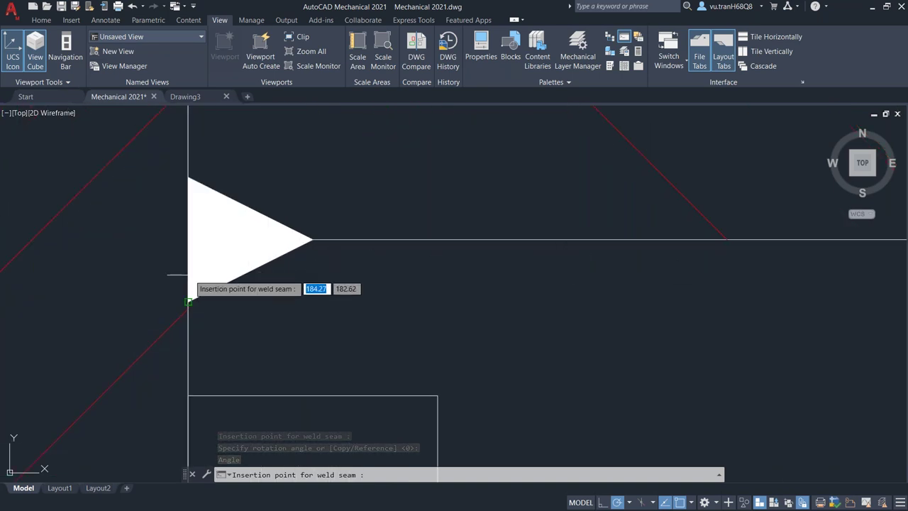
{"action": "key", "text": "Escape"}
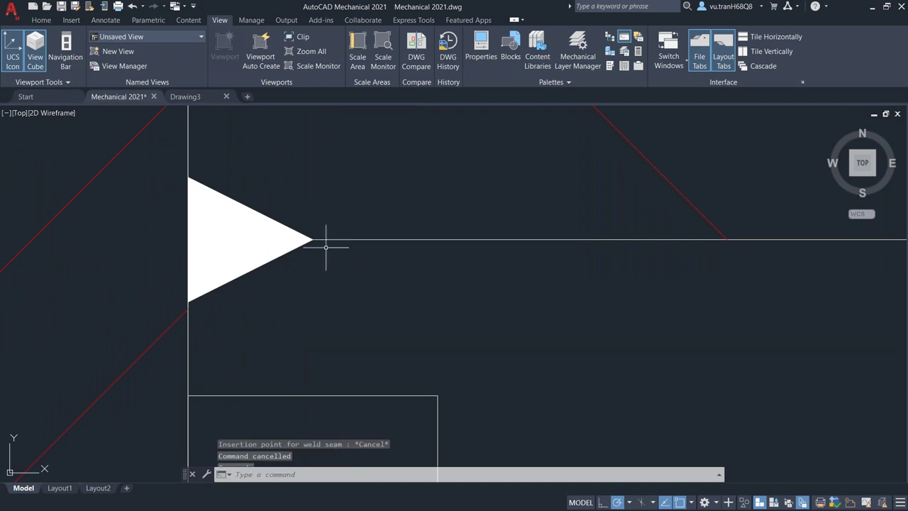
Change the weld triangle's leg width to 2 with AMPOWEREDIT, then return to PowerPoint.
{"action": "left_click", "coordinate": [322, 194]}
{"action": "key", "text": "Escape"}
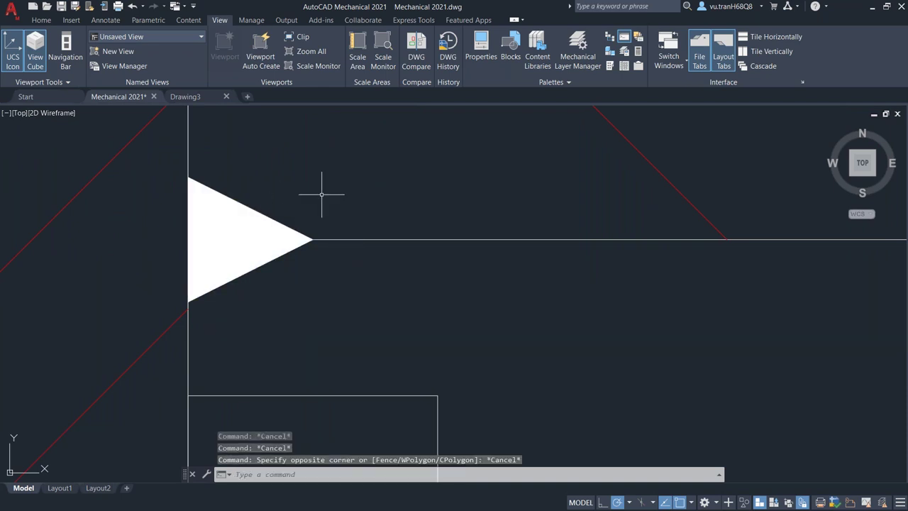
{"action": "key", "text": "Escape"}
{"action": "key", "text": "Escape"}
{"action": "type", "text": "AMPo"}
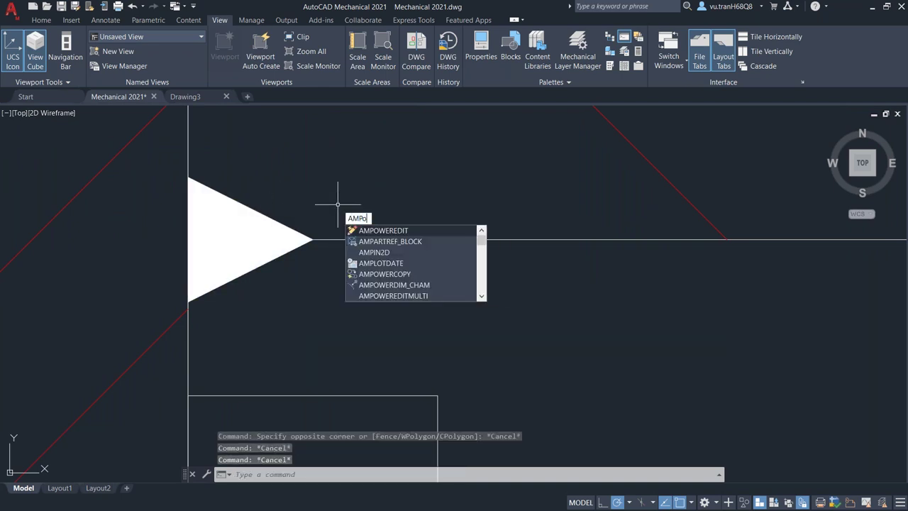
{"action": "key", "text": "Return"}
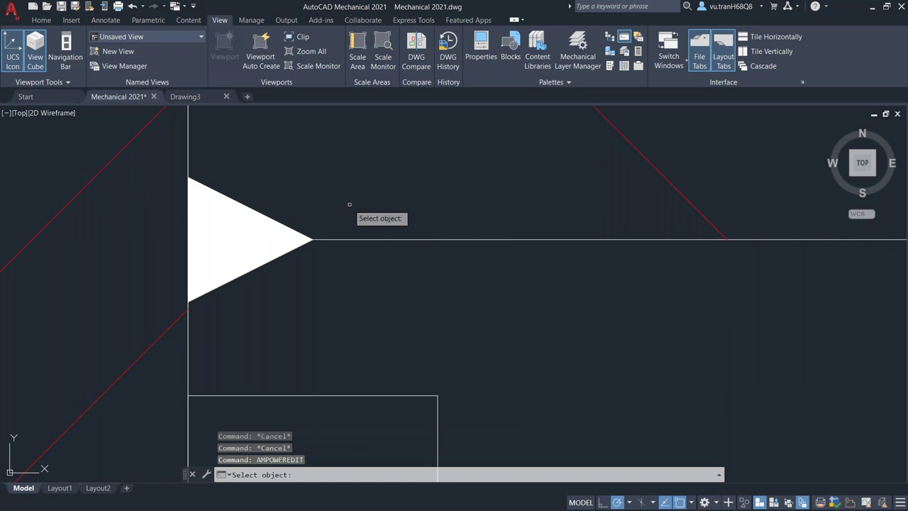
{"action": "left_click", "coordinate": [252, 208]}
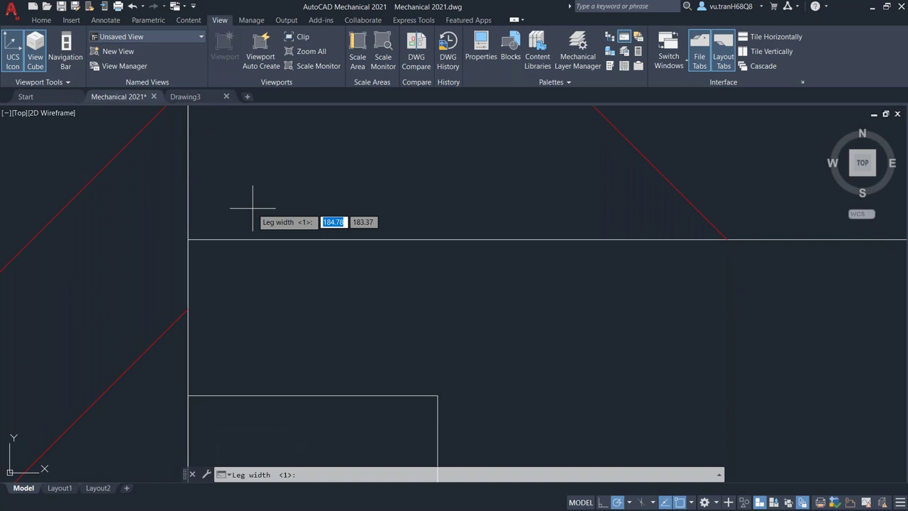
{"action": "type", "text": "2"}
{"action": "key", "text": "Return"}
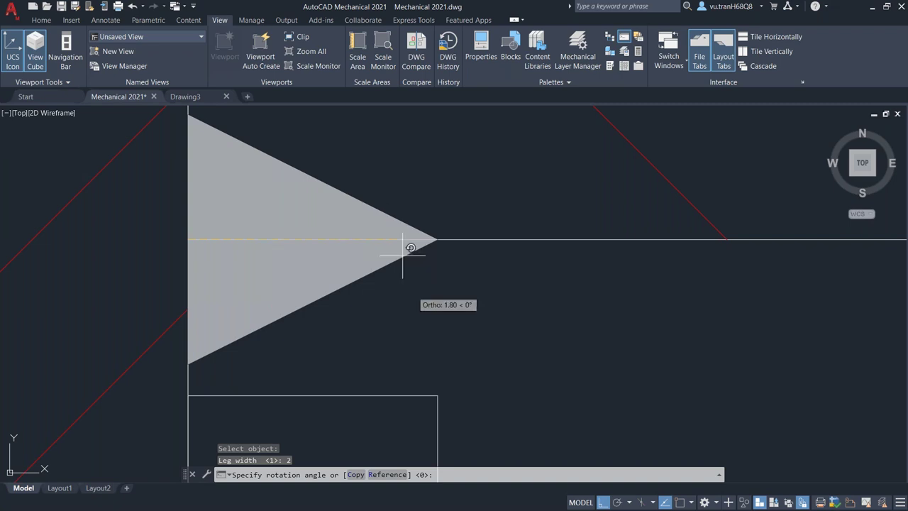
{"action": "scroll", "coordinate": [347, 294], "scroll_direction": "down", "scroll_amount": 2}
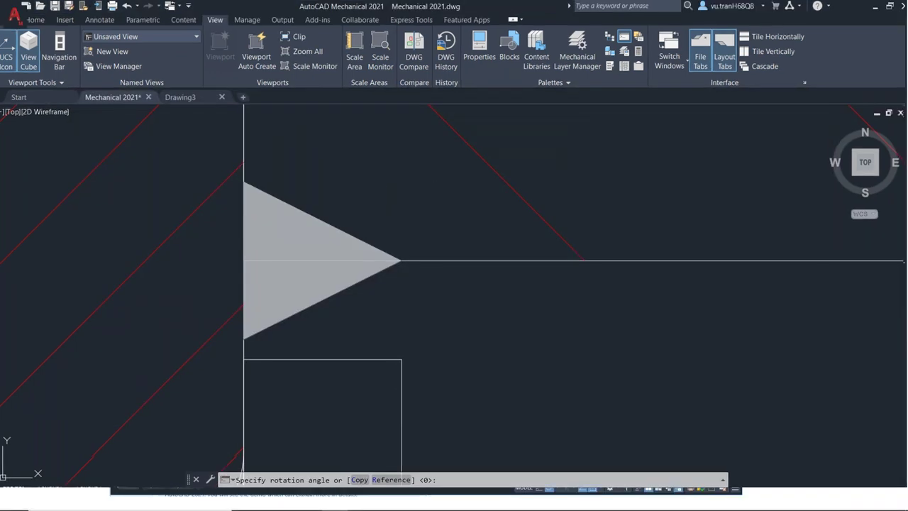
{"action": "key", "text": "Escape"}
{"action": "key", "text": "alt+Tab"}
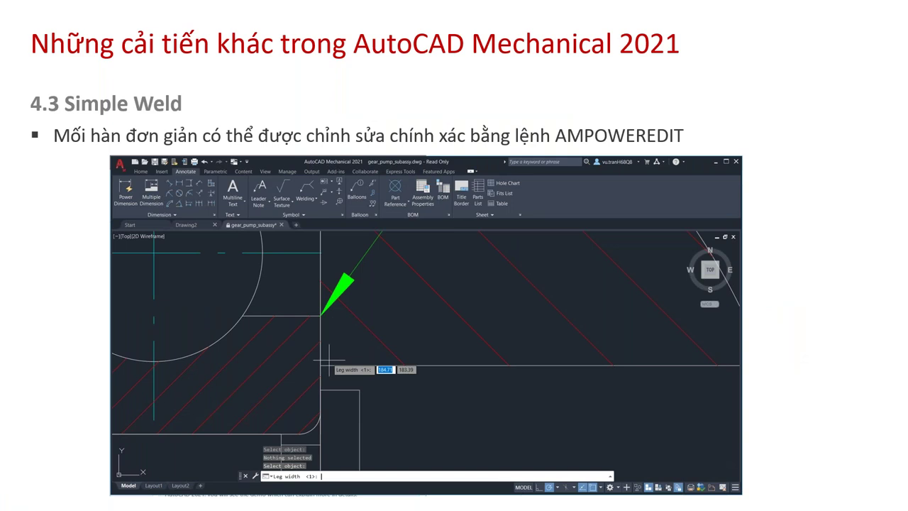
Advance to the 4.4 Surface Texture Symbol slide, then switch back to the AutoCAD drawing.
{"action": "key", "text": "Right"}
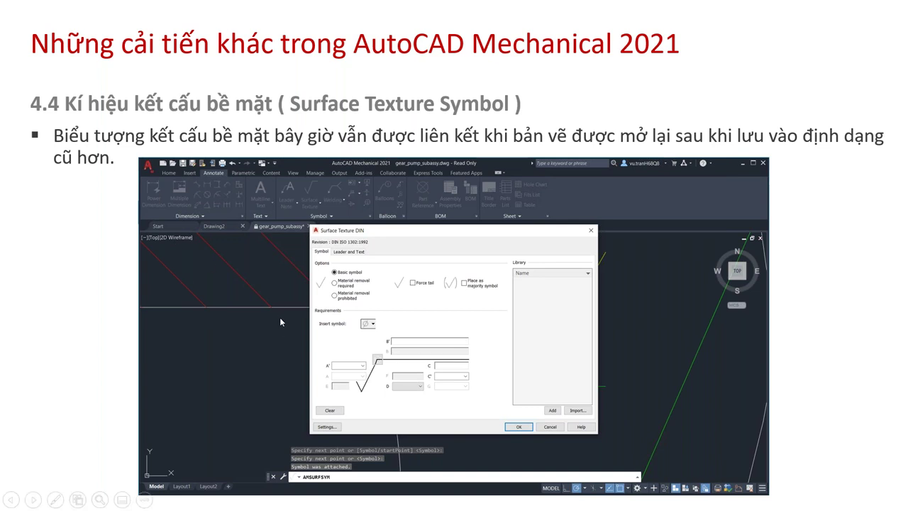
{"action": "key", "text": "alt+Tab"}
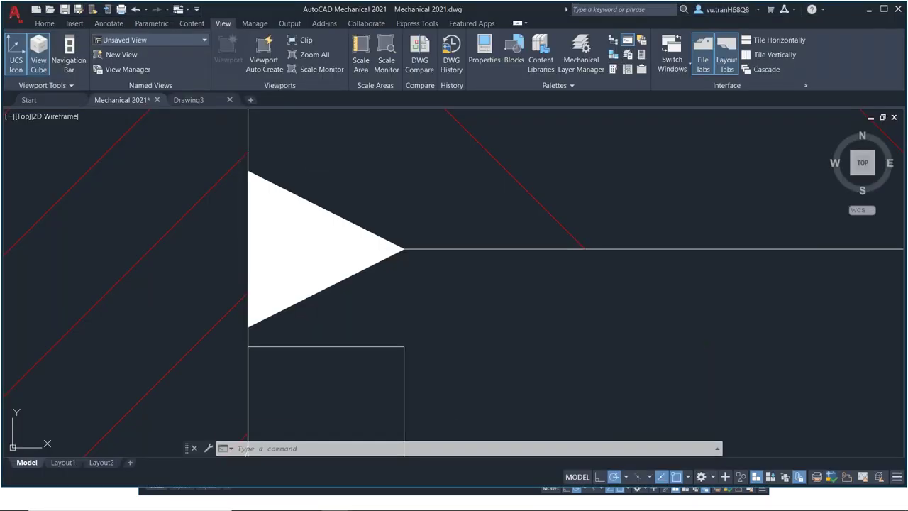
Start the Surface Texture command from the Annotate tools.
{"action": "scroll", "coordinate": [354, 294], "scroll_direction": "down", "scroll_amount": 2}
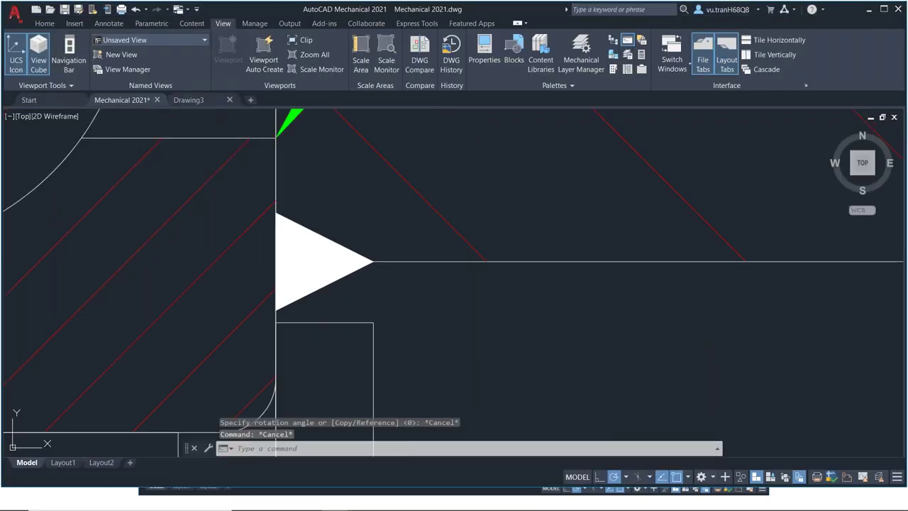
{"action": "key", "text": "Escape"}
{"action": "left_click", "coordinate": [191, 23]}
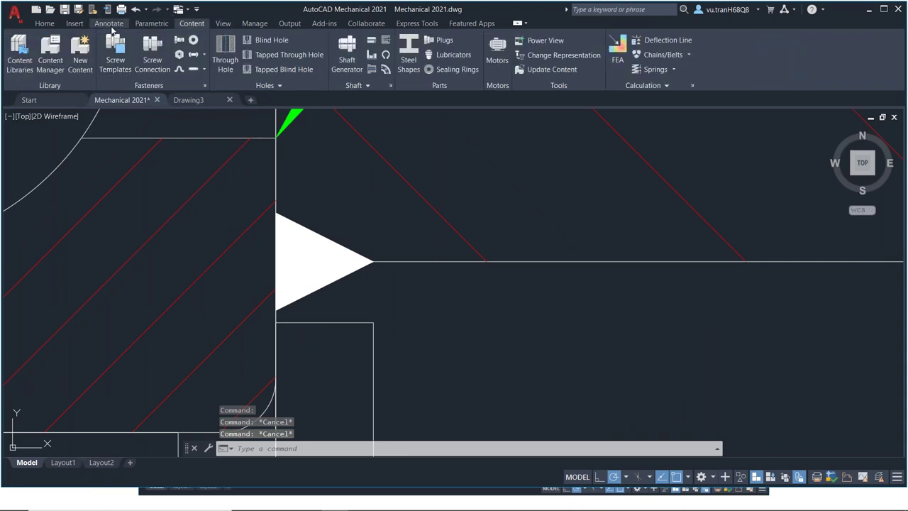
{"action": "left_click", "coordinate": [109, 23]}
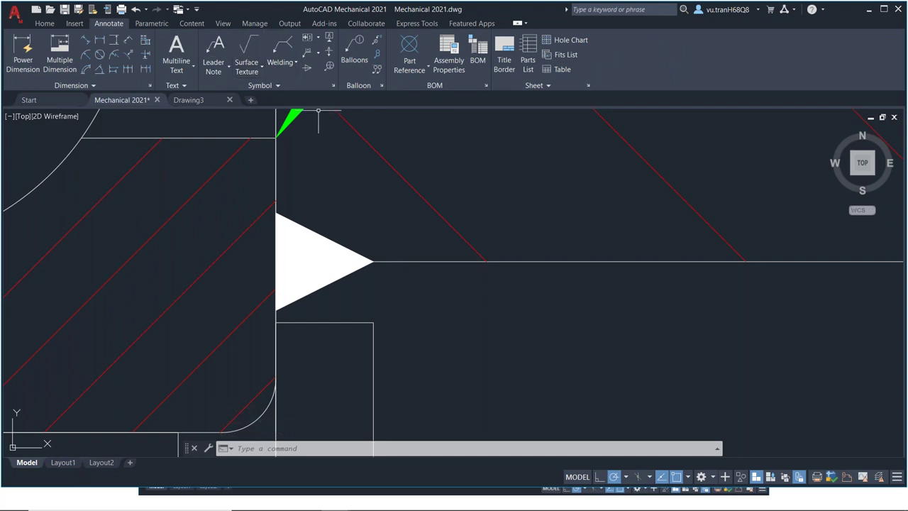
{"action": "left_click", "coordinate": [255, 53]}
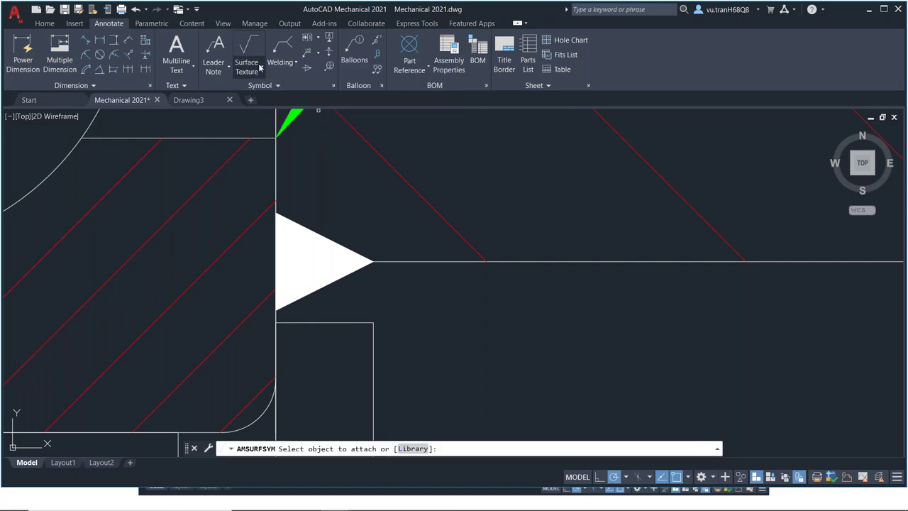
{"action": "left_click", "coordinate": [260, 68]}
{"action": "left_click", "coordinate": [262, 96]}
Attach the surface texture leader to the curved edge and set its bend point.
{"action": "scroll", "coordinate": [516, 289], "scroll_direction": "down", "scroll_amount": 2}
{"action": "scroll", "coordinate": [439, 290], "scroll_direction": "down", "scroll_amount": 3}
{"action": "scroll", "coordinate": [439, 309], "scroll_direction": "down", "scroll_amount": 2}
{"action": "scroll", "coordinate": [460, 326], "scroll_direction": "up", "scroll_amount": 8}
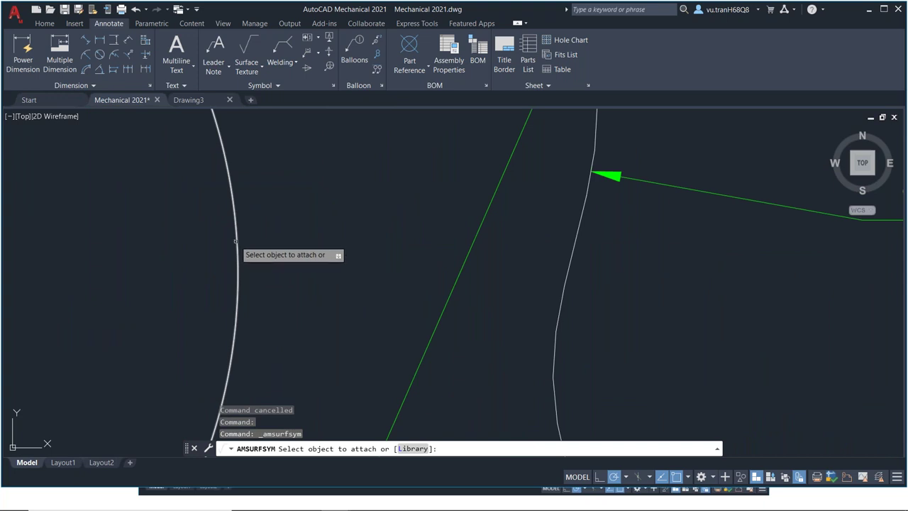
{"action": "left_click", "coordinate": [235, 241]}
{"action": "scroll", "coordinate": [362, 248], "scroll_direction": "down", "scroll_amount": 3}
{"action": "scroll", "coordinate": [355, 252], "scroll_direction": "down", "scroll_amount": 3}
{"action": "scroll", "coordinate": [355, 252], "scroll_direction": "up", "scroll_amount": 5}
{"action": "left_click", "coordinate": [347, 221]}
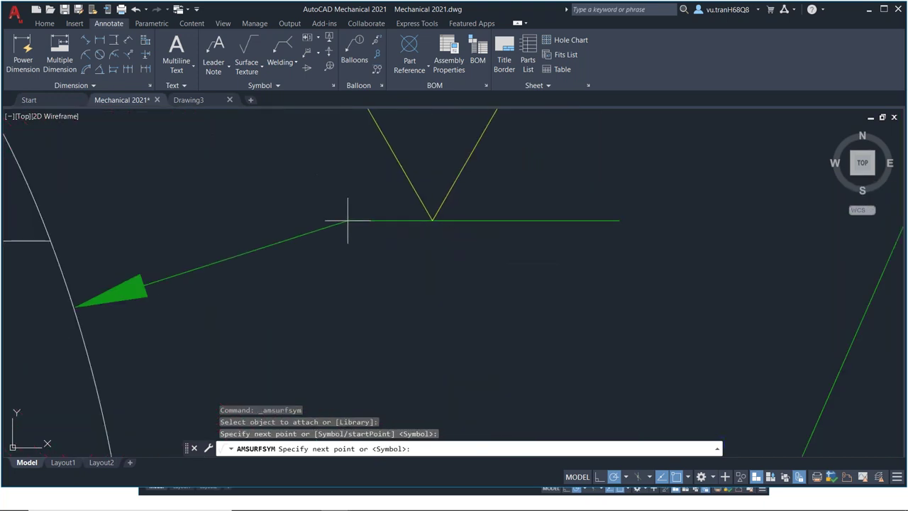
{"action": "key", "text": "Return"}
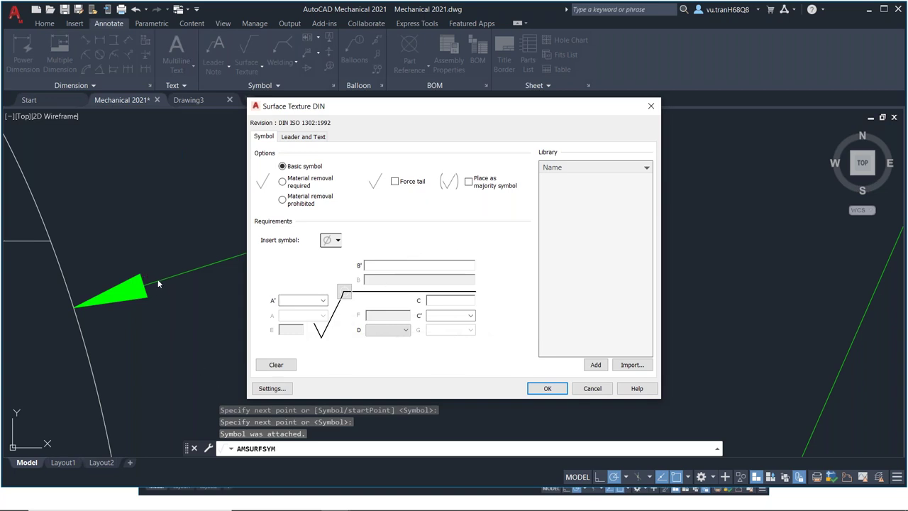
Review the Surface Texture DIN options, keep Basic symbol, and place the check mark symbol.
{"action": "left_click_drag", "start_coordinate": [461, 106], "coordinate": [424, 117]}
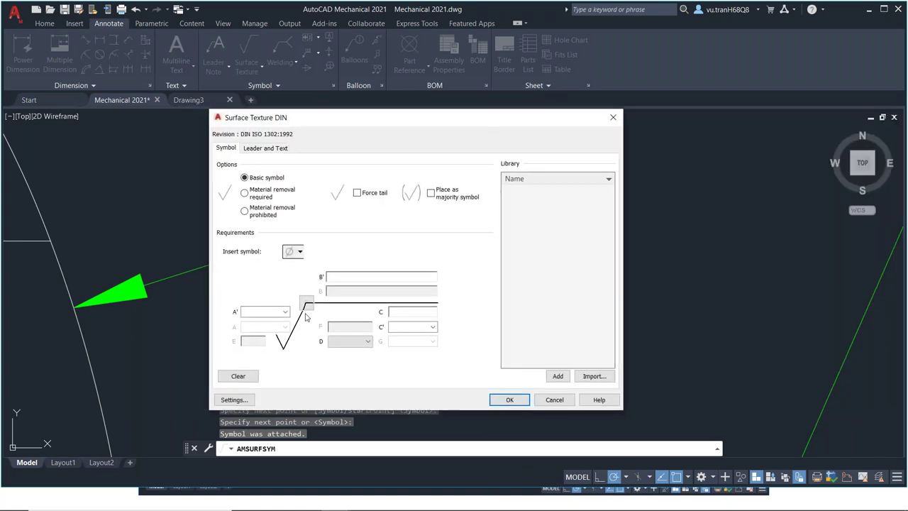
{"action": "left_click", "coordinate": [300, 252]}
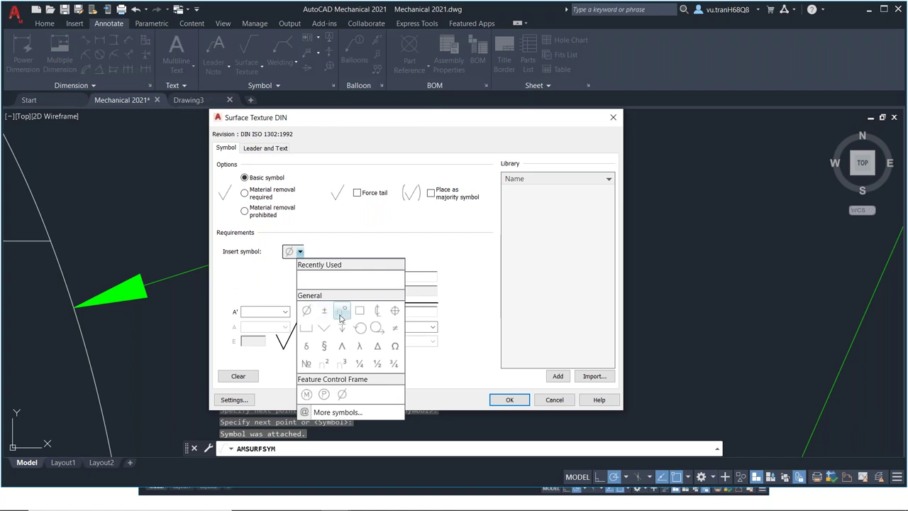
{"action": "left_click", "coordinate": [395, 345]}
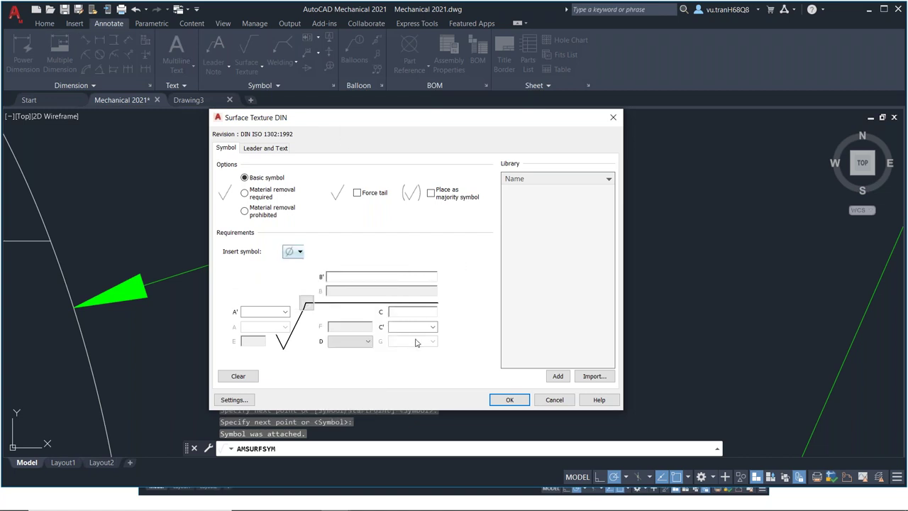
{"action": "left_click", "coordinate": [265, 312]}
{"action": "left_click", "coordinate": [434, 315]}
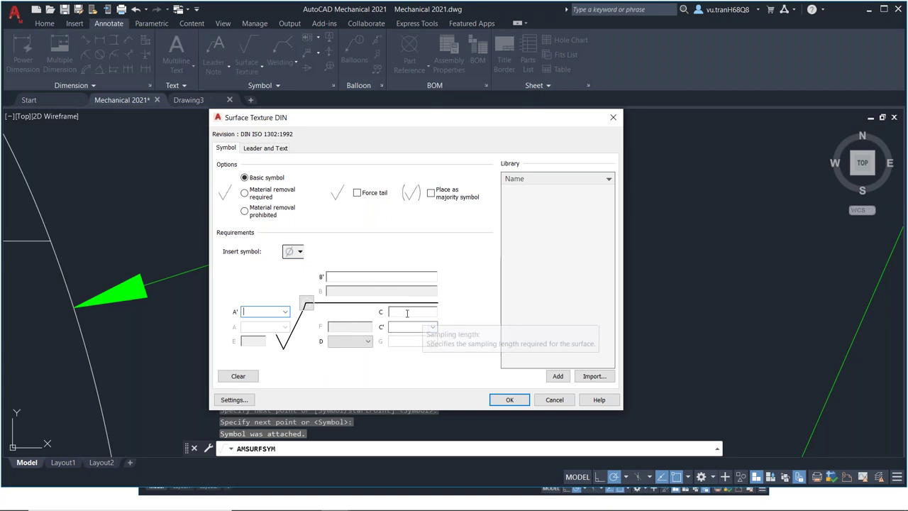
{"action": "left_click", "coordinate": [244, 193]}
{"action": "left_click", "coordinate": [243, 211]}
{"action": "left_click", "coordinate": [244, 192]}
{"action": "left_click", "coordinate": [248, 179]}
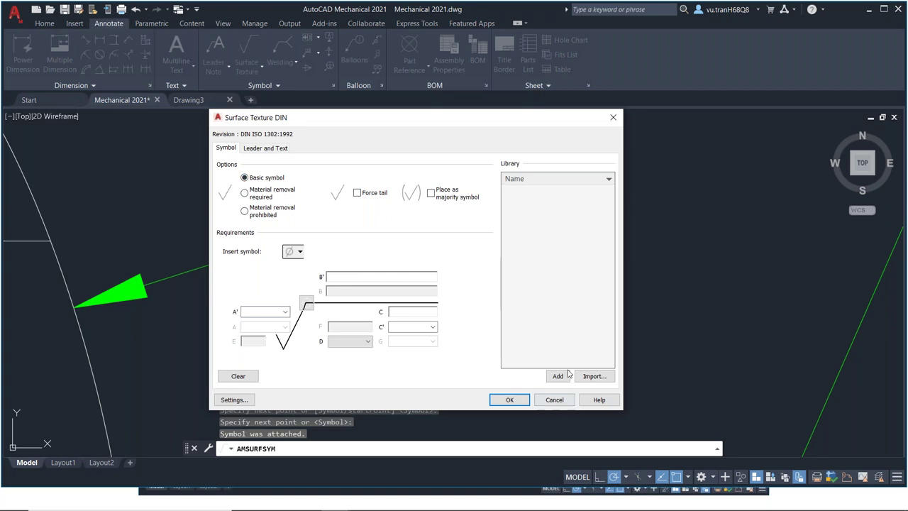
{"action": "left_click", "coordinate": [510, 400]}
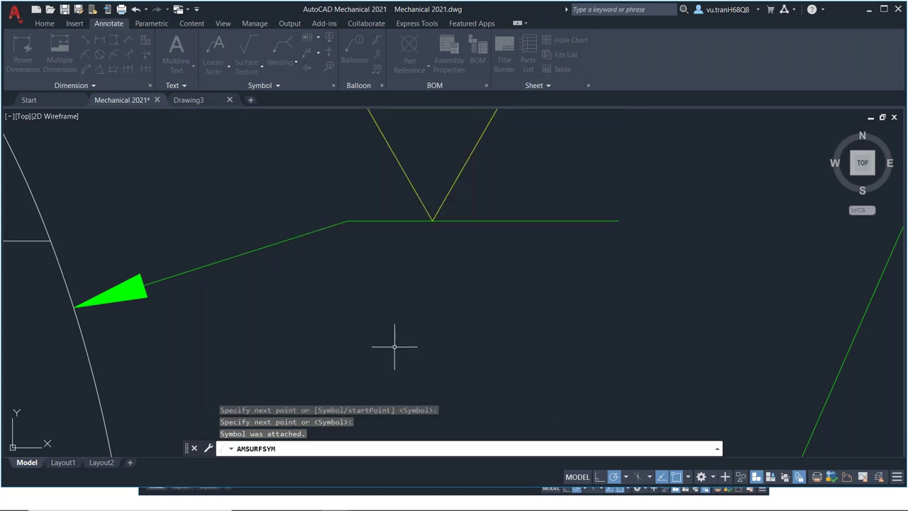
{"action": "scroll", "coordinate": [321, 309], "scroll_direction": "down", "scroll_amount": 3}
{"action": "scroll", "coordinate": [321, 308], "scroll_direction": "up", "scroll_amount": 2}
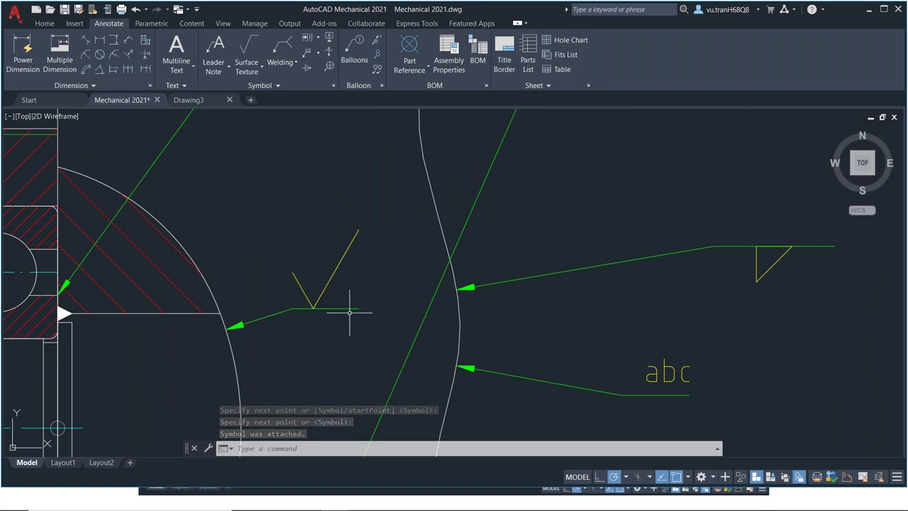
{"action": "scroll", "coordinate": [307, 306], "scroll_direction": "up", "scroll_amount": 2}
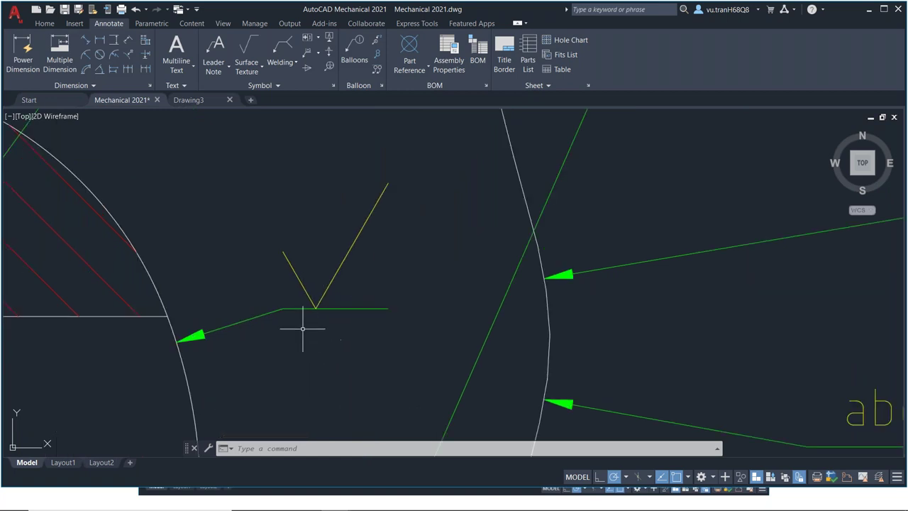
{"action": "left_click", "coordinate": [302, 328]}
{"action": "left_click", "coordinate": [271, 250]}
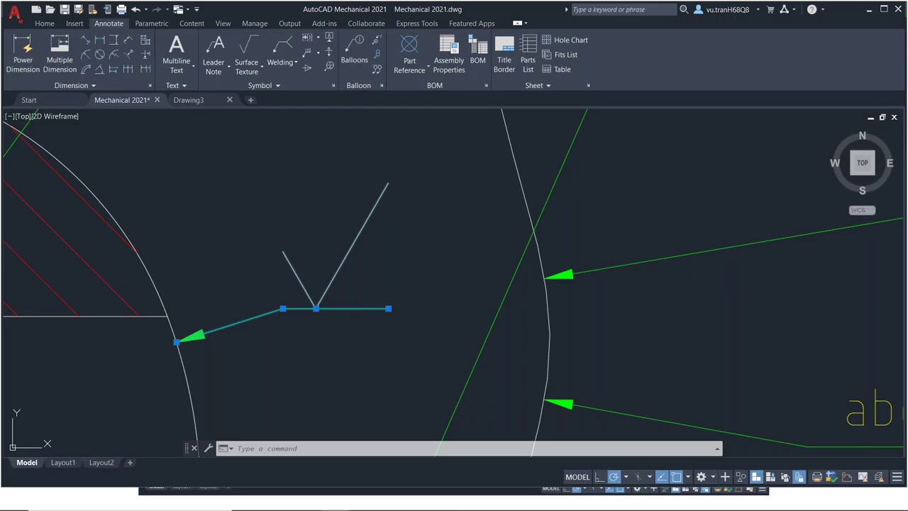
{"action": "key", "text": "alt+Tab"}
{"action": "key", "text": "Right"}
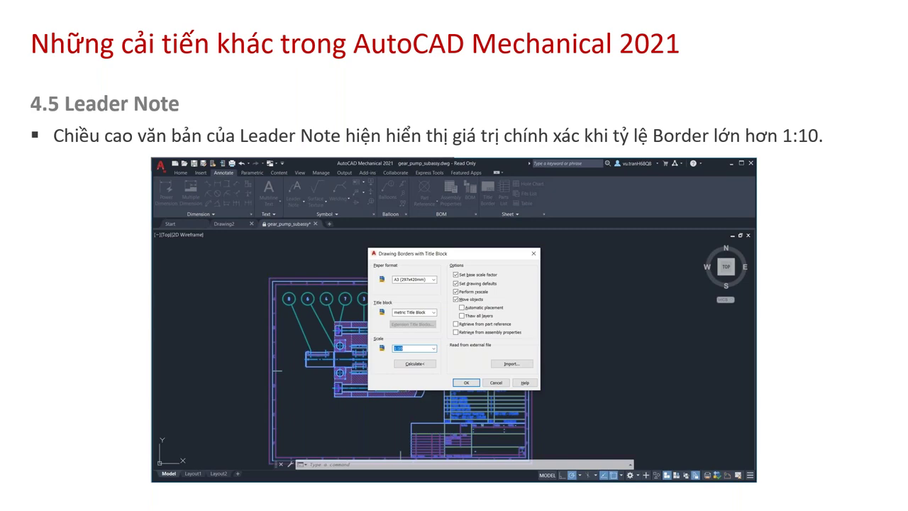
{"action": "key", "text": "alt+Tab"}
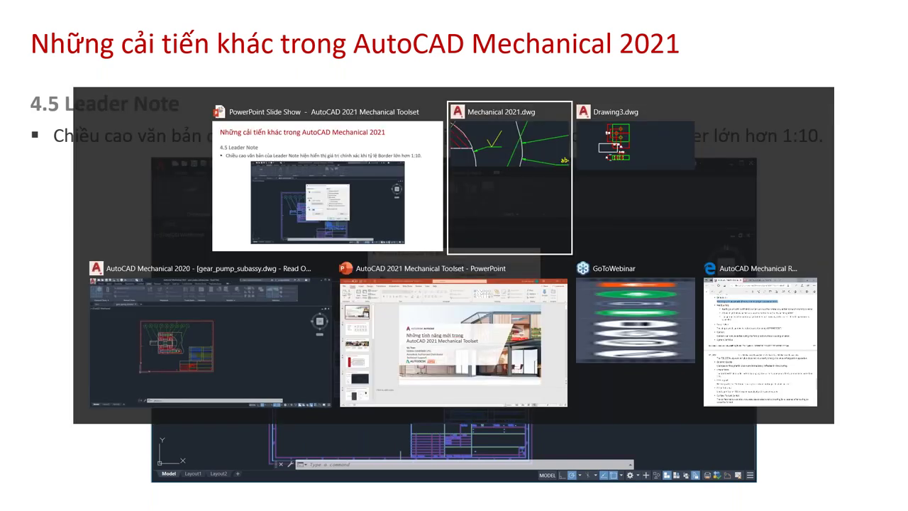
{"action": "key", "text": "Escape"}
{"action": "key", "text": "Escape"}
{"action": "key", "text": "Escape"}
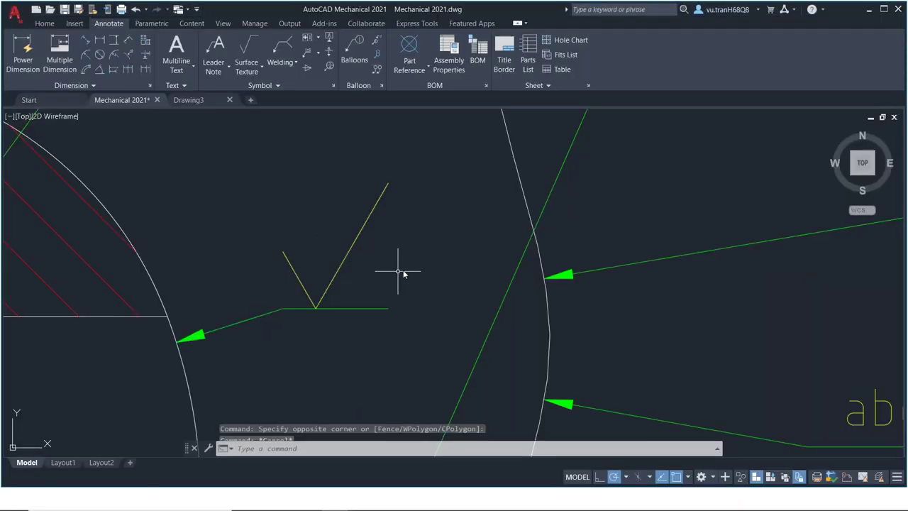
Add a second leader note attached to the curved outline, below the first, opening its text.
{"action": "left_click", "coordinate": [213, 49]}
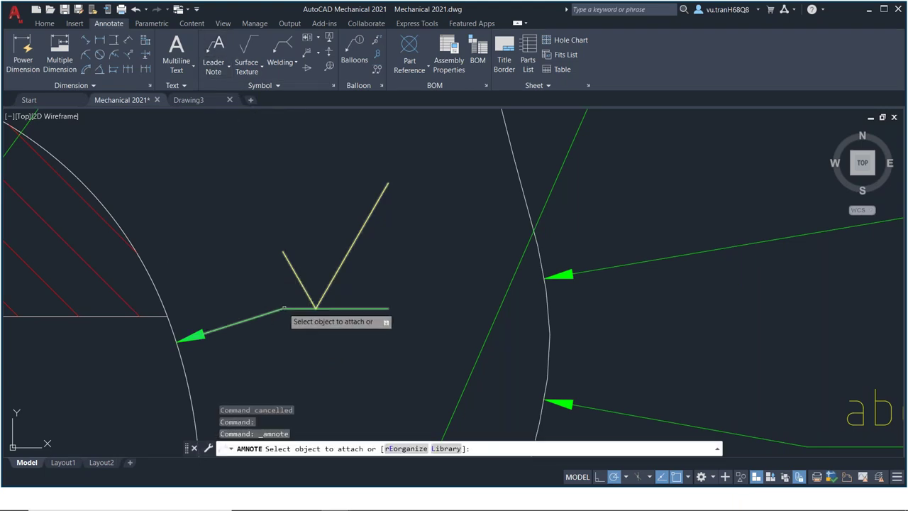
{"action": "left_click", "coordinate": [305, 308]}
{"action": "key", "text": "Escape"}
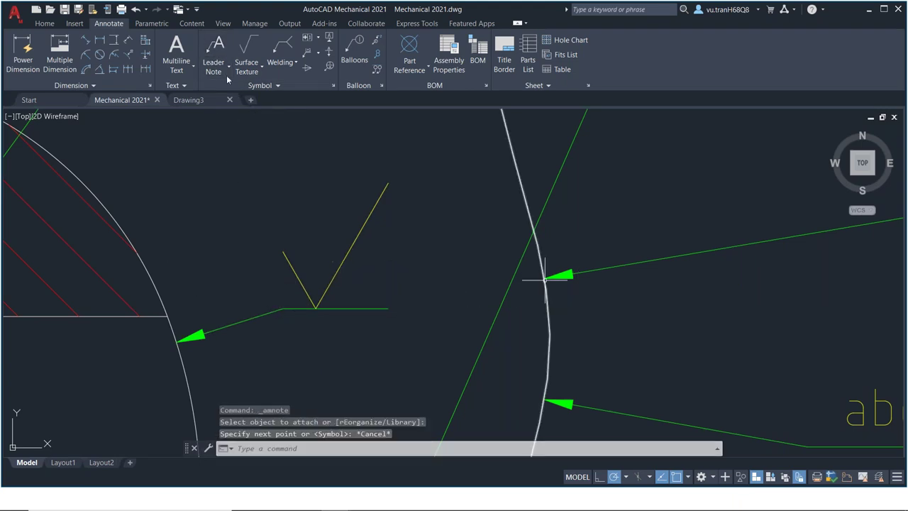
{"action": "left_click", "coordinate": [213, 50]}
{"action": "scroll", "coordinate": [425, 238], "scroll_direction": "down", "scroll_amount": 3}
{"action": "scroll", "coordinate": [425, 238], "scroll_direction": "down", "scroll_amount": 2}
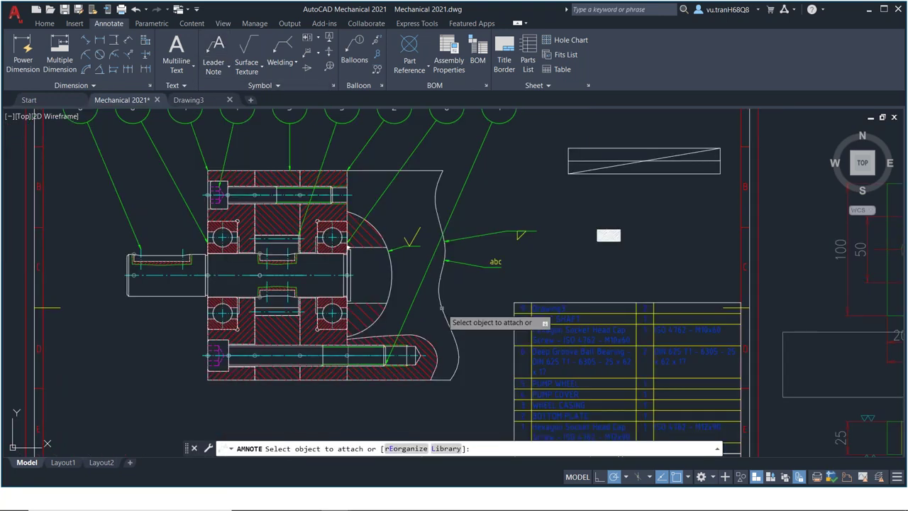
{"action": "left_click", "coordinate": [443, 301]}
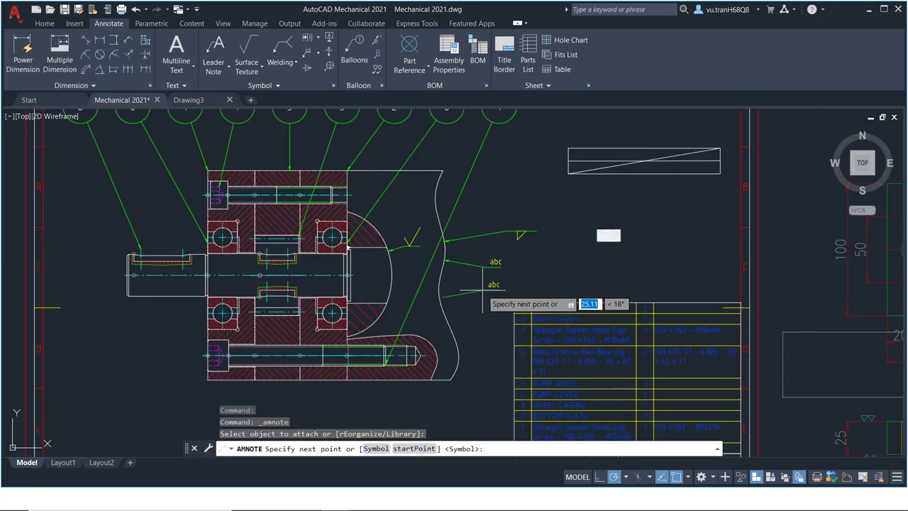
{"action": "left_click", "coordinate": [482, 291]}
{"action": "key", "text": "Return"}
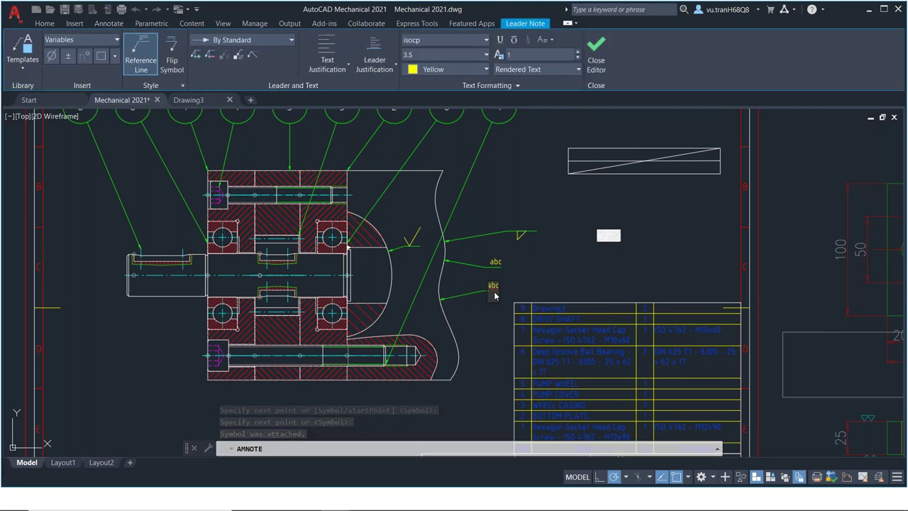
Commit the abc leader note, then reopen the lower note to check its 3.5 text height.
{"action": "key", "text": "Escape"}
{"action": "key", "text": "Return"}
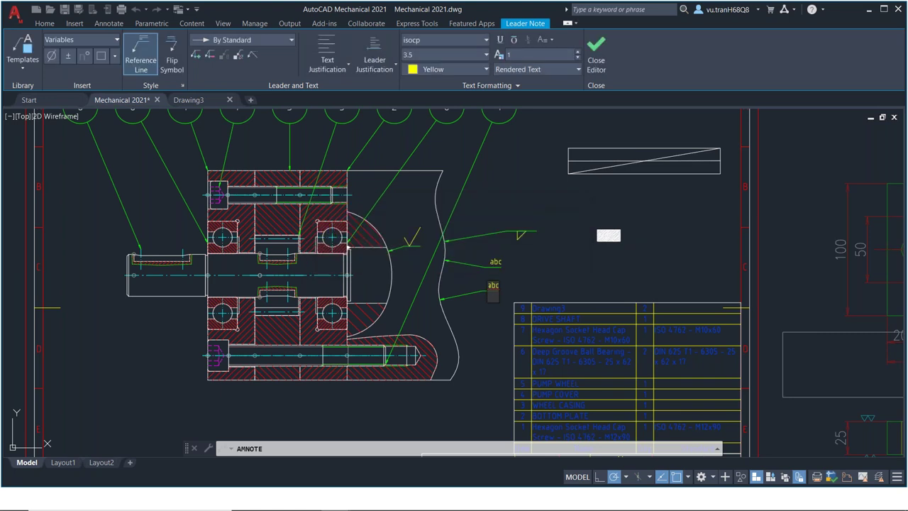
{"action": "scroll", "coordinate": [463, 301], "scroll_direction": "up", "scroll_amount": 4}
{"action": "left_click", "coordinate": [486, 275]}
{"action": "double_click", "coordinate": [505, 268]}
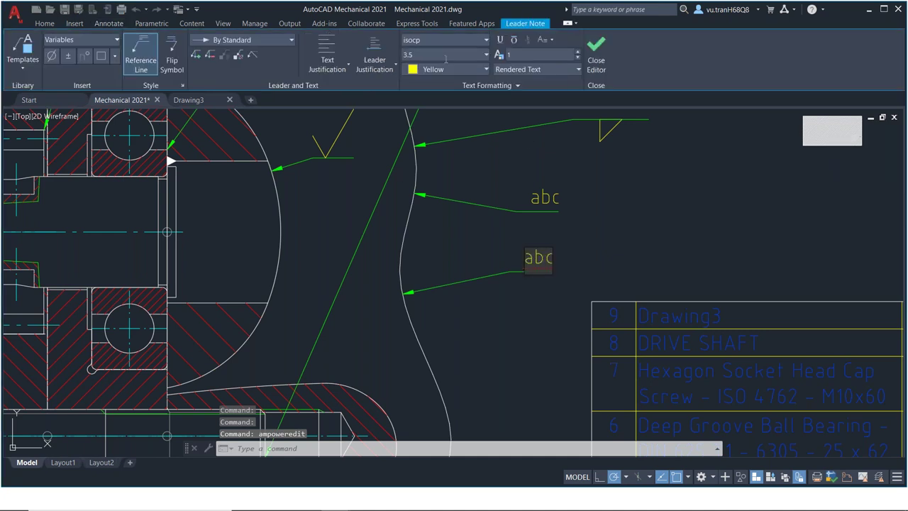
{"action": "left_click", "coordinate": [487, 55]}
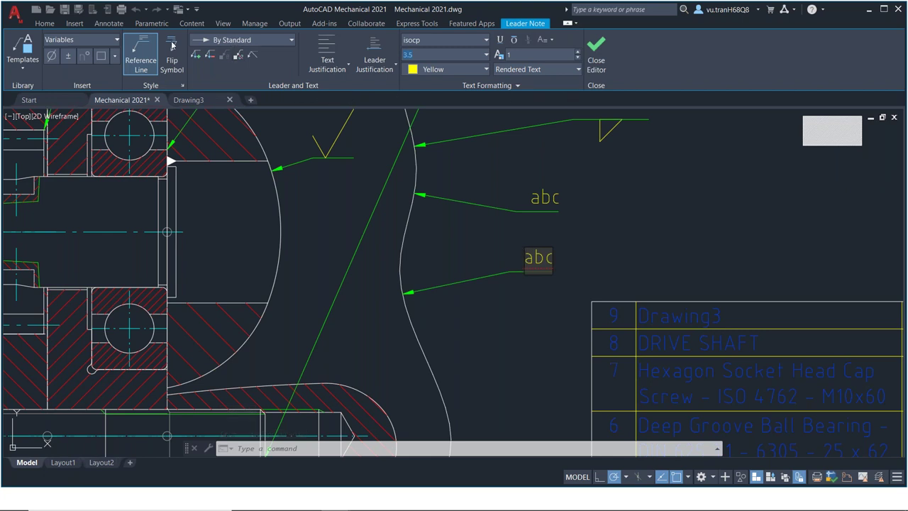
Browse the Content, Parametric and Insert ribbon tabs.
{"action": "left_click", "coordinate": [200, 26]}
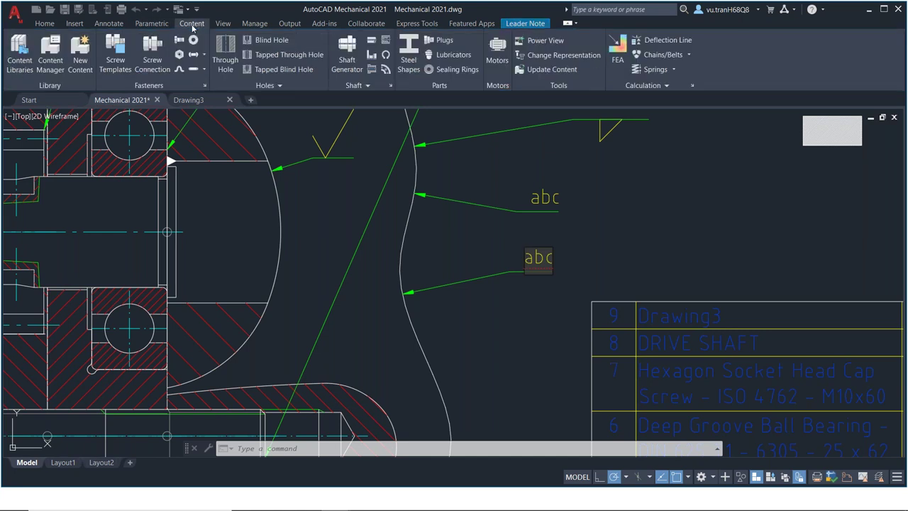
{"action": "left_click", "coordinate": [154, 24]}
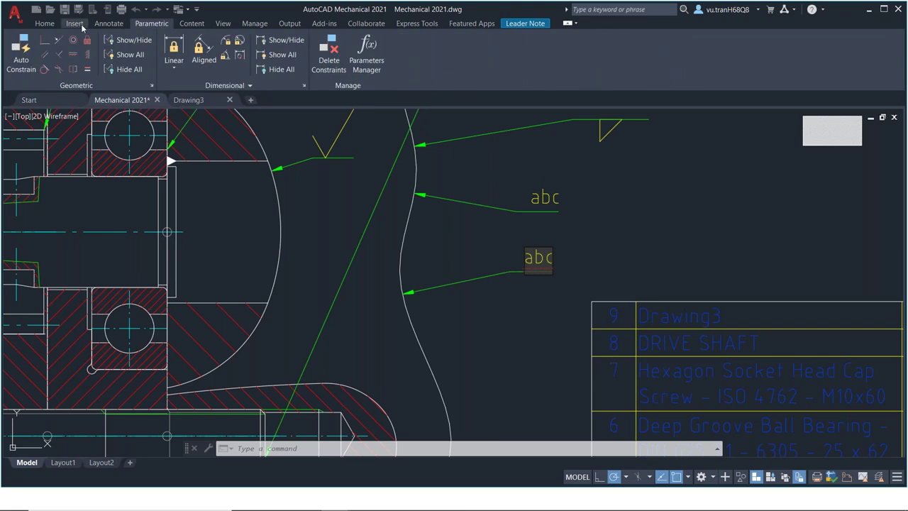
{"action": "left_click", "coordinate": [74, 23]}
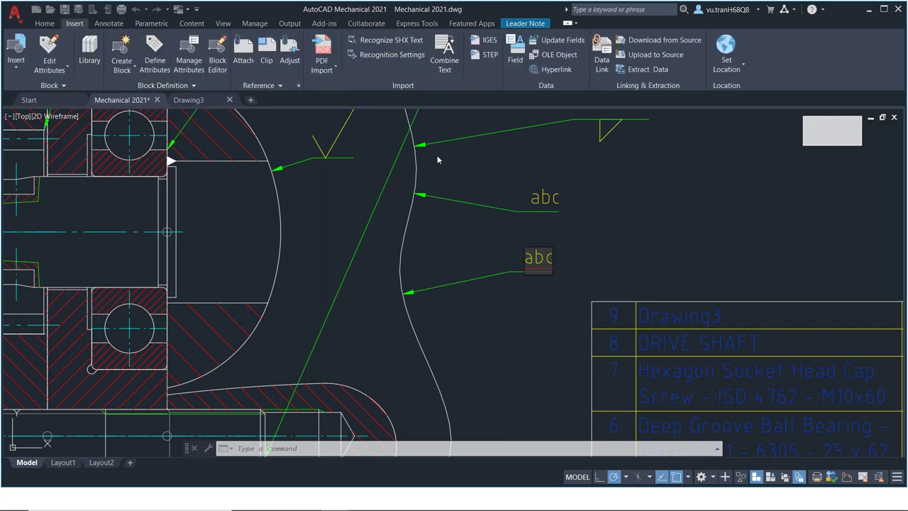
Advance the PowerPoint slideshow to the 4.8 Layergroup / 4.9 Dimension slide, then return to AutoCAD.
{"action": "key", "text": "alt+Tab"}
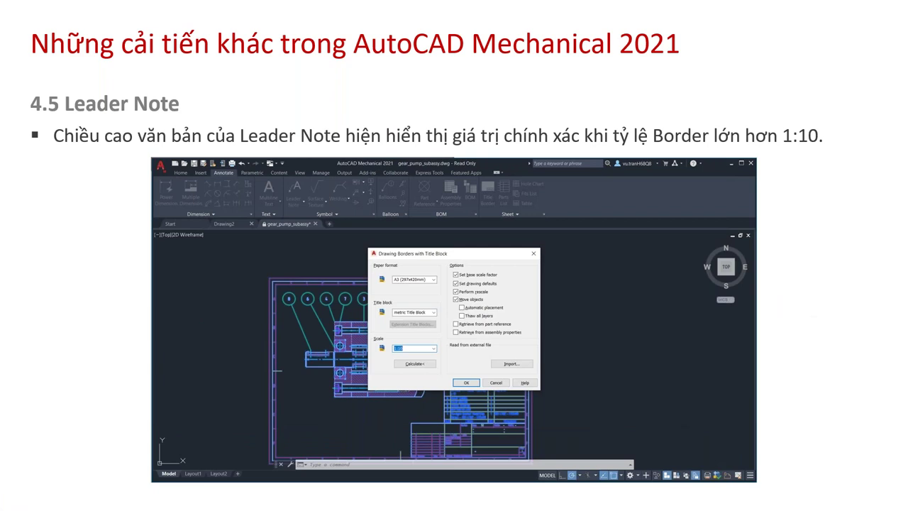
{"action": "left_click", "coordinate": [481, 365]}
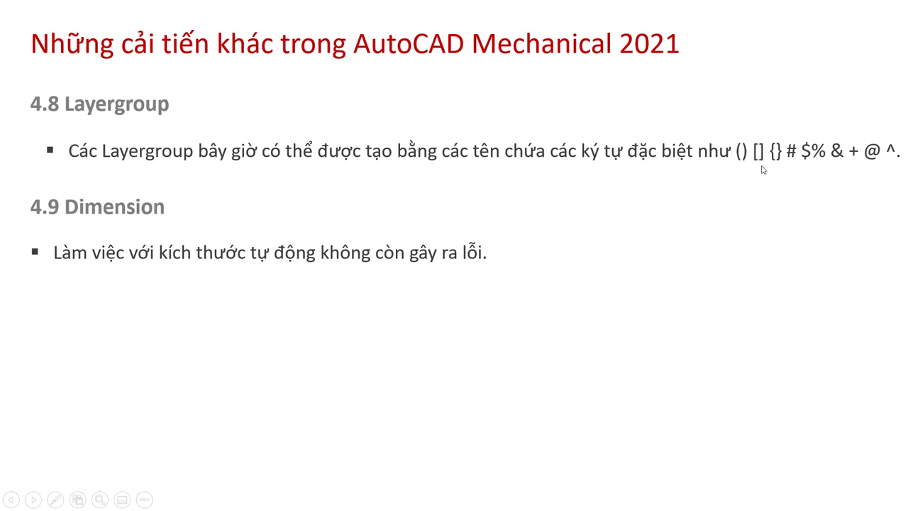
{"action": "key", "text": "alt+Tab"}
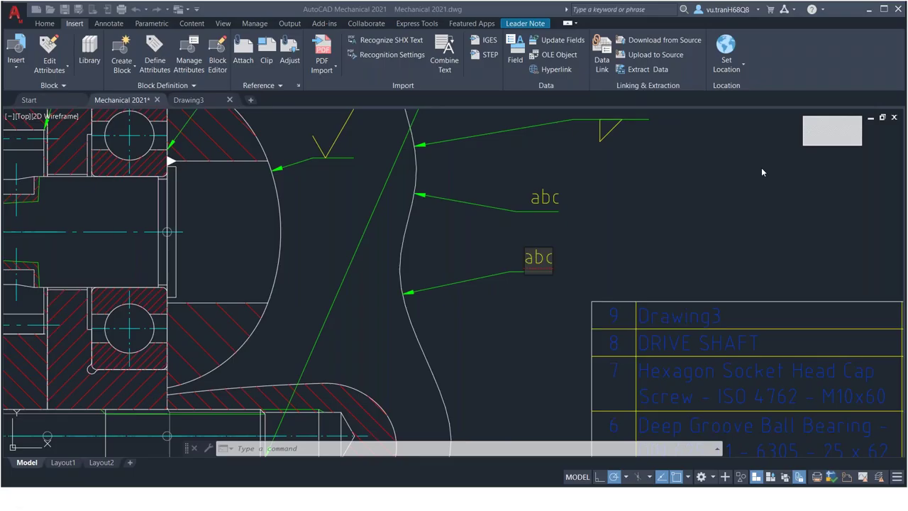
Add a new layer named [] in the Mechanical Layer Manager from the View tab.
{"action": "left_click", "coordinate": [250, 24]}
{"action": "left_click", "coordinate": [223, 23]}
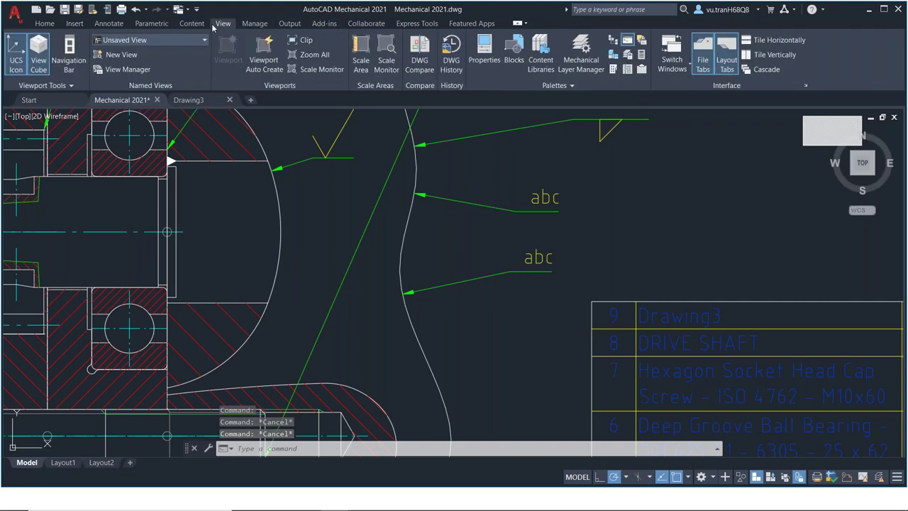
{"action": "left_click", "coordinate": [589, 65]}
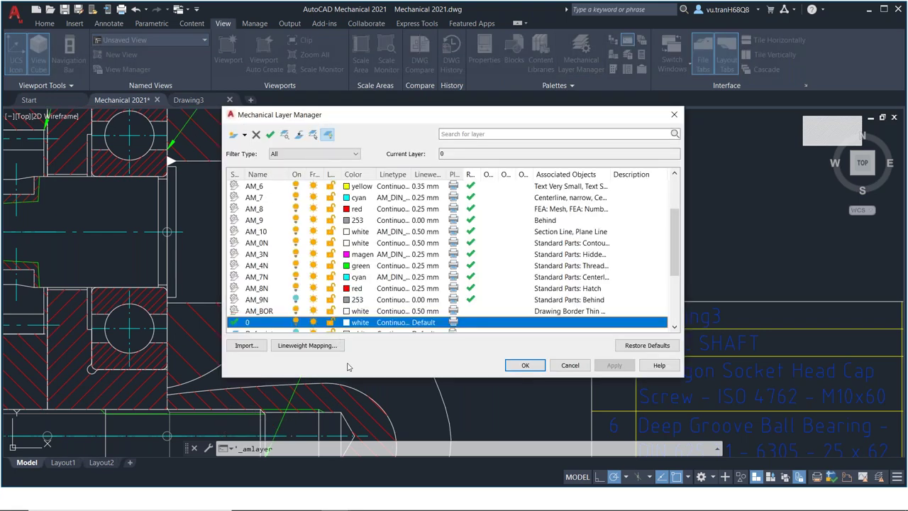
{"action": "left_click", "coordinate": [233, 135]}
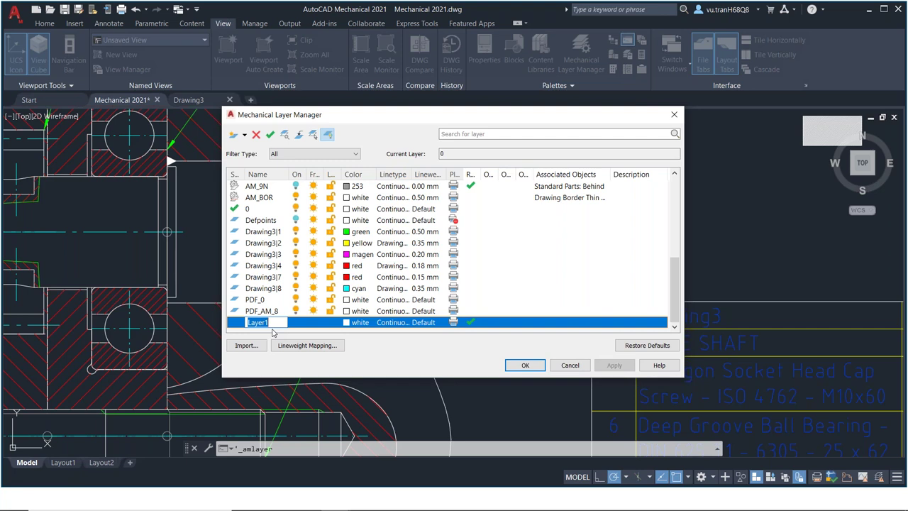
{"action": "key", "text": "Home"}
{"action": "key", "text": "End"}
{"action": "key", "text": "BackSpace"}
{"action": "key", "text": "BackSpace"}
{"action": "key", "text": "BackSpace"}
{"action": "key", "text": "BackSpace"}
{"action": "key", "text": "BackSpace"}
{"action": "type", "text": "o"}
{"action": "key", "text": "Return"}
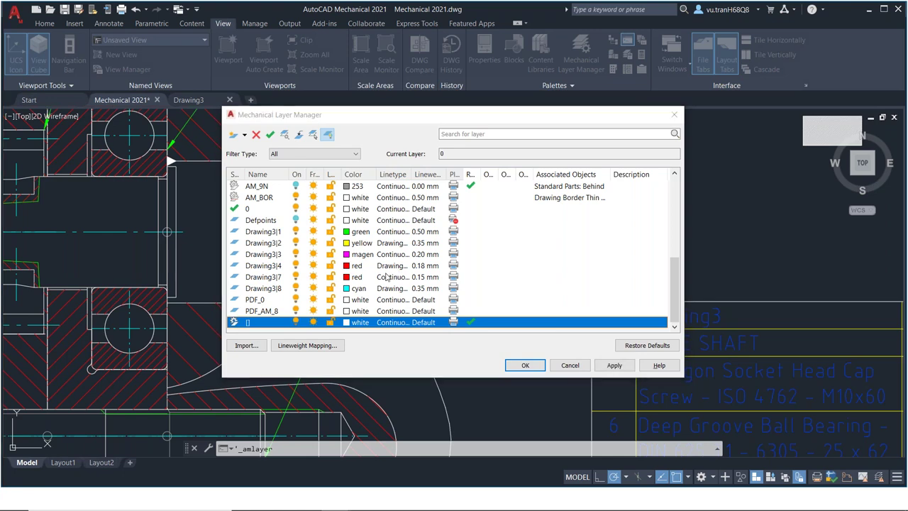
Check the slideshow briefly, then close the Mechanical Layer Manager.
{"action": "key", "text": "alt+Tab"}
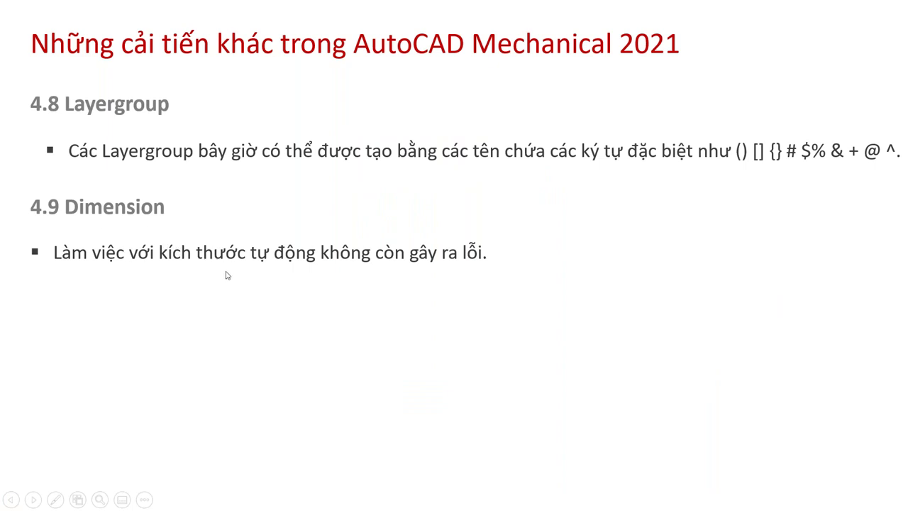
{"action": "key", "text": "alt+Tab"}
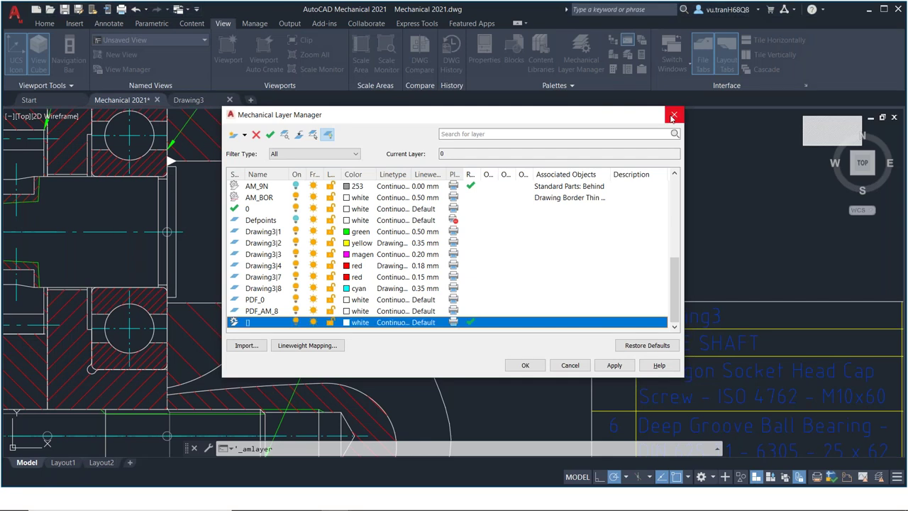
{"action": "left_click", "coordinate": [672, 116]}
Cancel the active command and cycle through Content, Parametric, Manage and View to the Annotate tab.
{"action": "key", "text": "Escape"}
{"action": "key", "text": "Escape"}
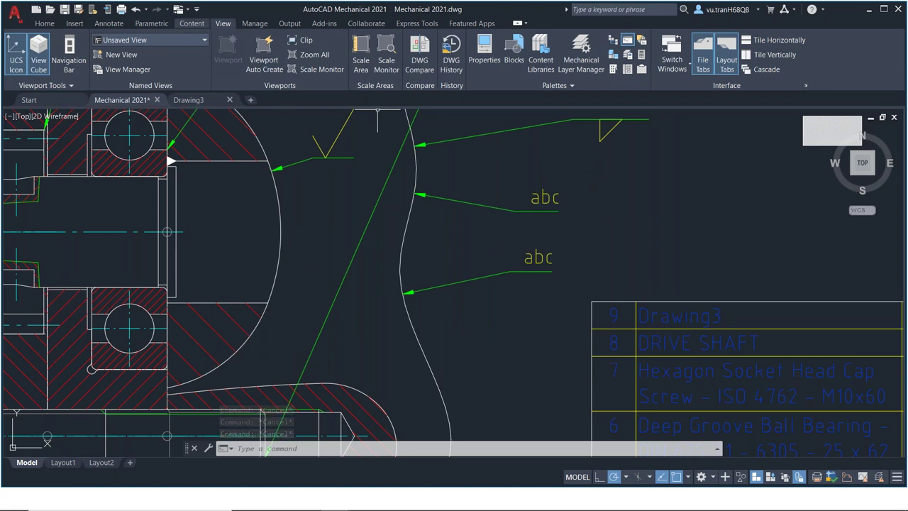
{"action": "left_click", "coordinate": [190, 24]}
{"action": "left_click", "coordinate": [152, 24]}
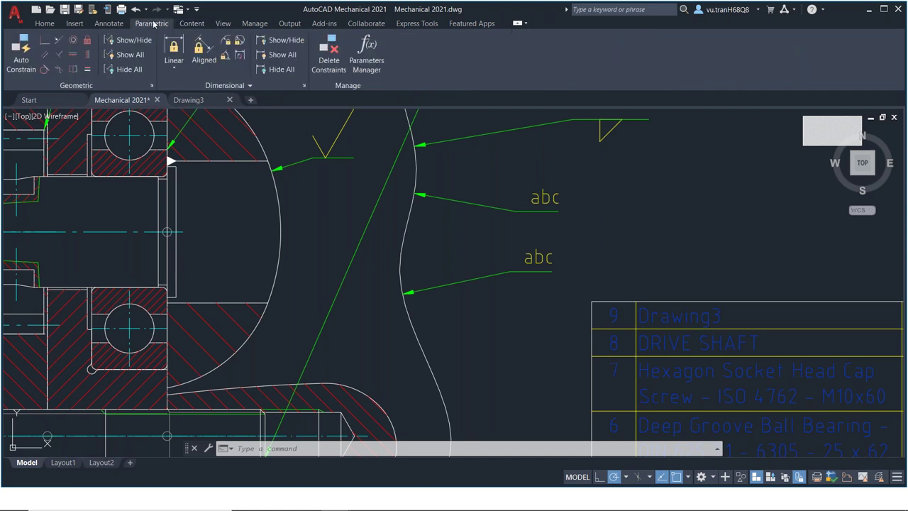
{"action": "left_click", "coordinate": [255, 24]}
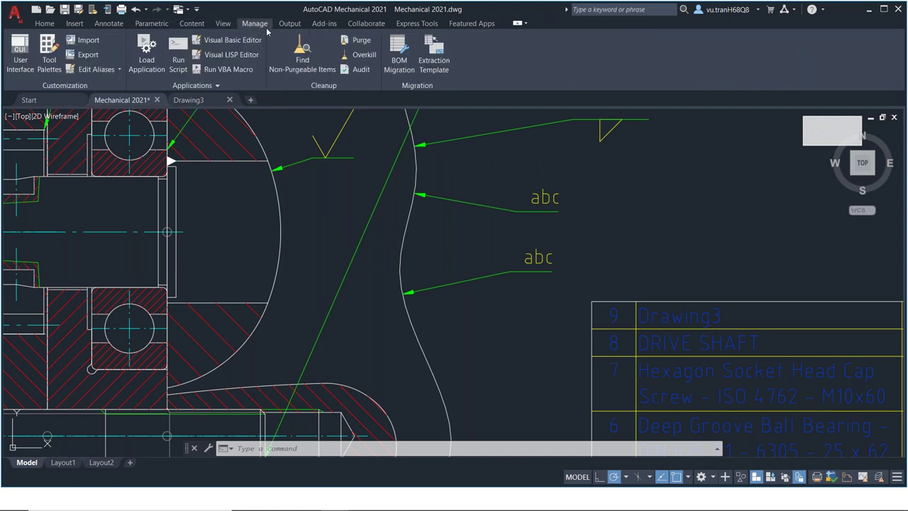
{"action": "left_click", "coordinate": [223, 23]}
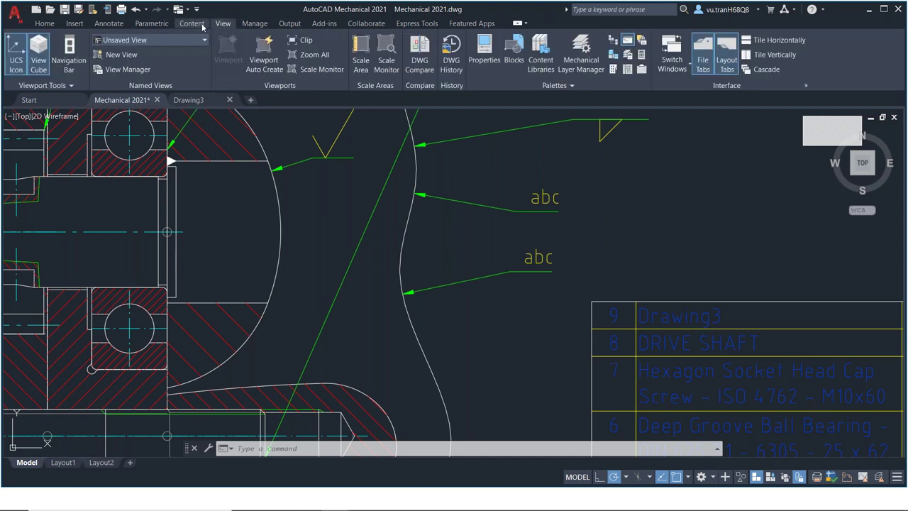
{"action": "left_click", "coordinate": [192, 23]}
{"action": "left_click", "coordinate": [159, 26]}
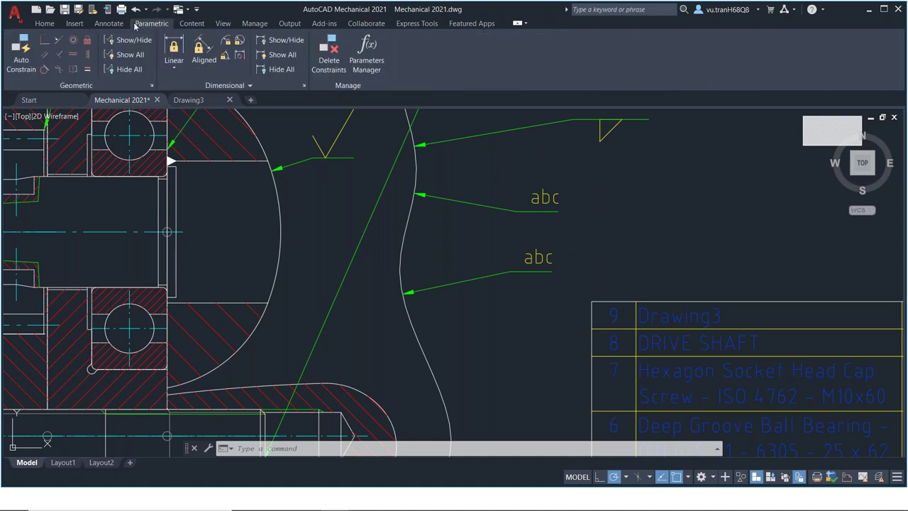
{"action": "left_click", "coordinate": [113, 25]}
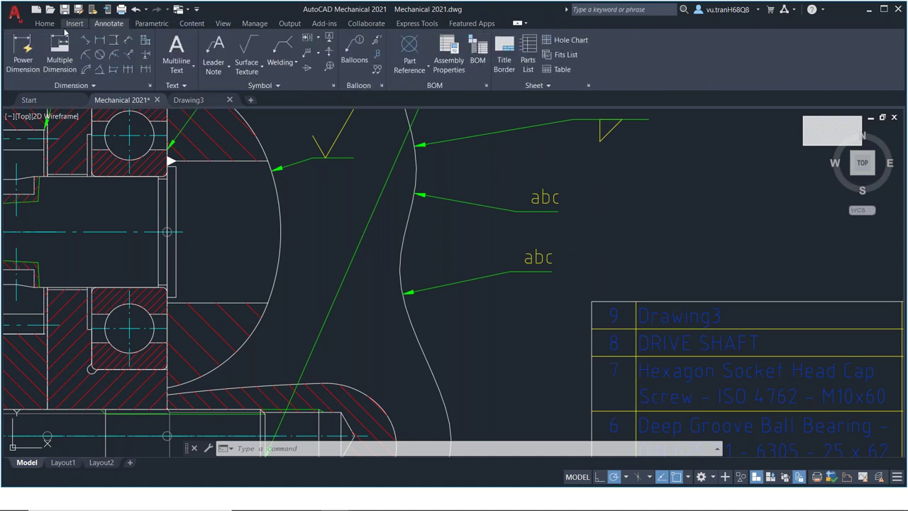
Place a 27.38 power dimension from the arc to the curved edge on the right.
{"action": "left_click", "coordinate": [23, 51]}
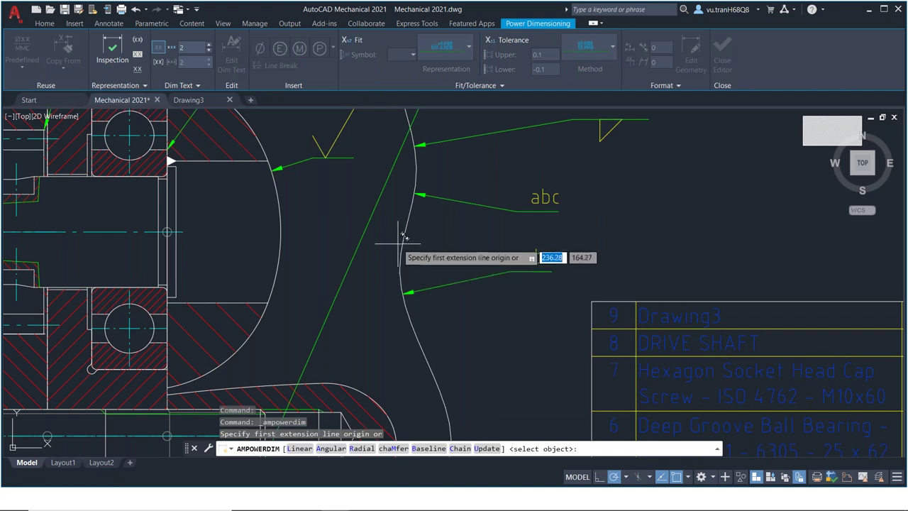
{"action": "left_click", "coordinate": [268, 302]}
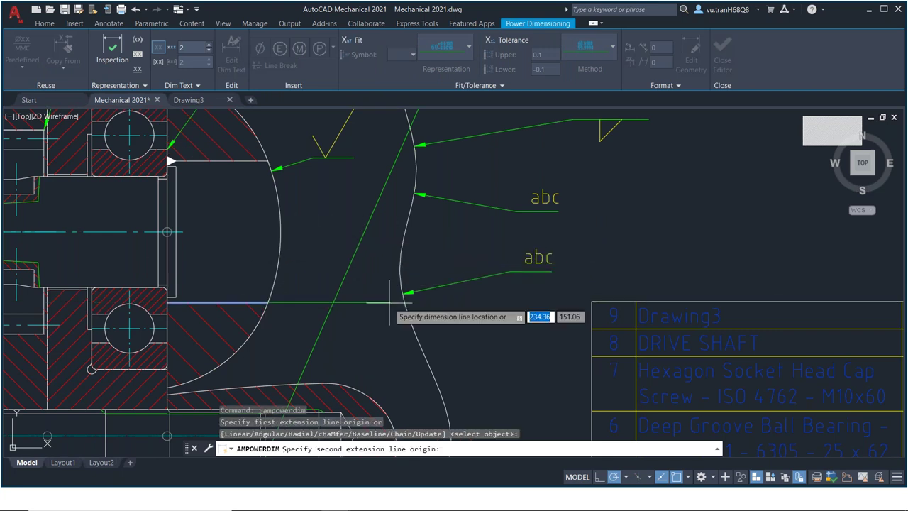
{"action": "left_click", "coordinate": [386, 302]}
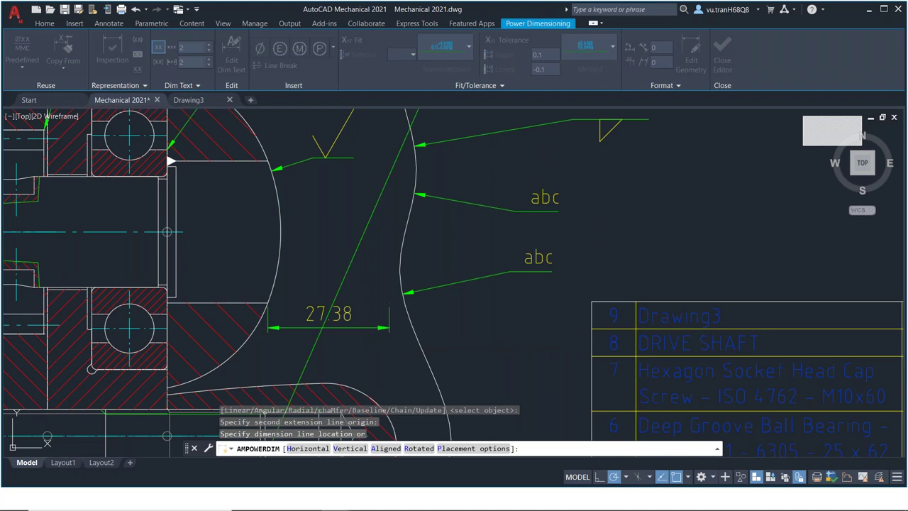
{"action": "left_click", "coordinate": [329, 328]}
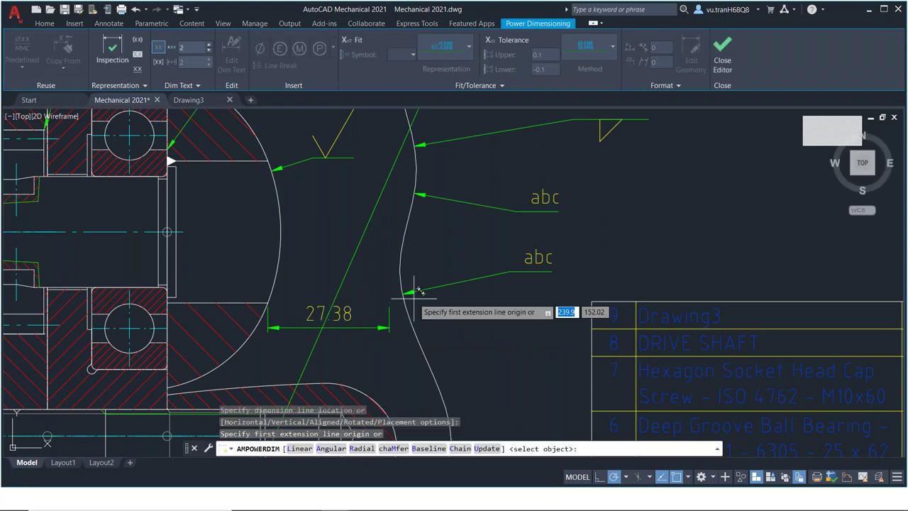